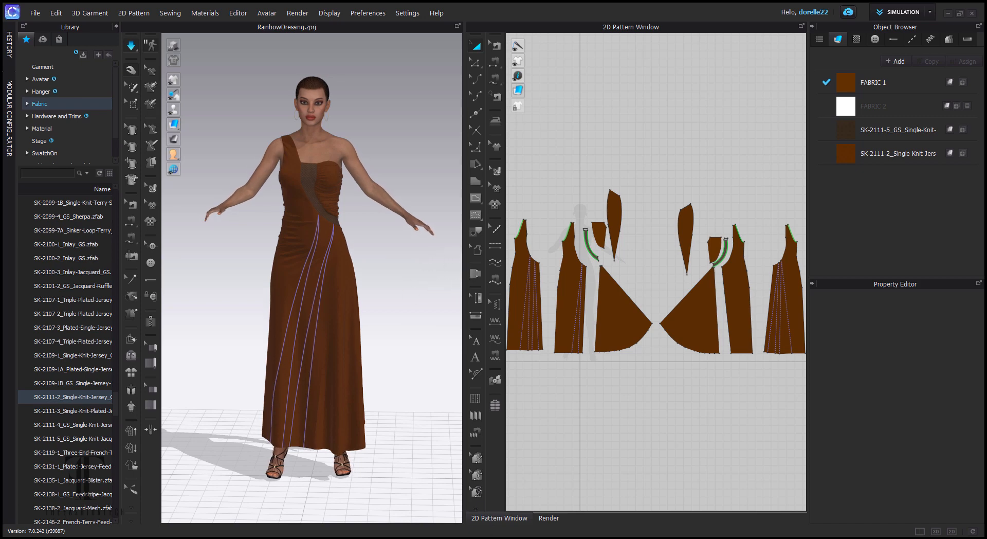
- In Photoshop, start a new 8000 × 4000 px, 32-bit document with a transparent background
mouse_move(466, 538)
left_click(463, 507)
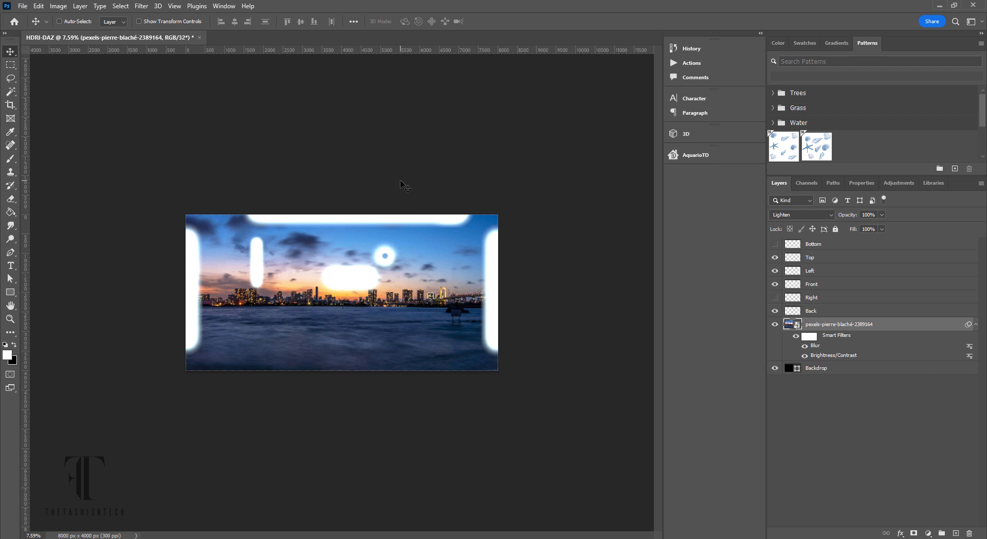
left_click(22, 6)
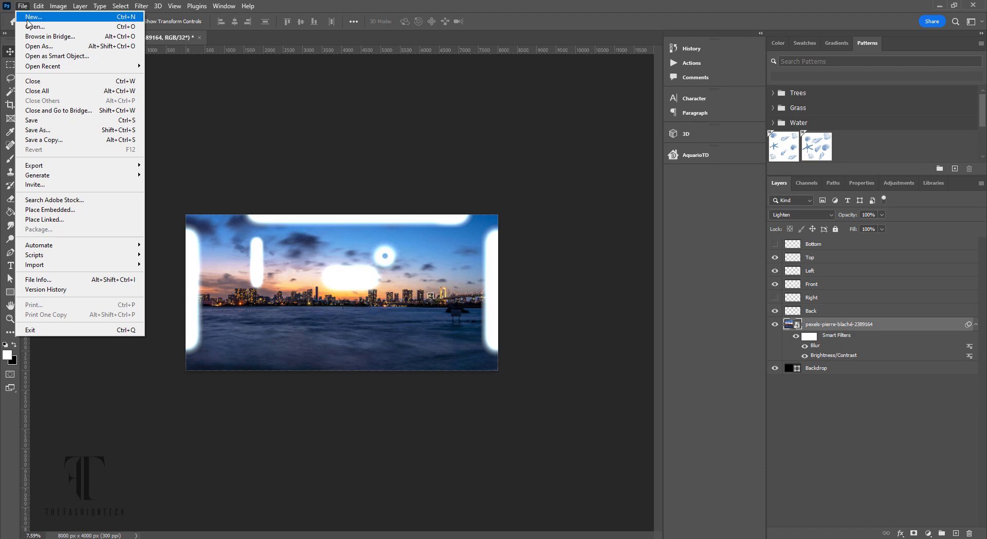
left_click(30, 17)
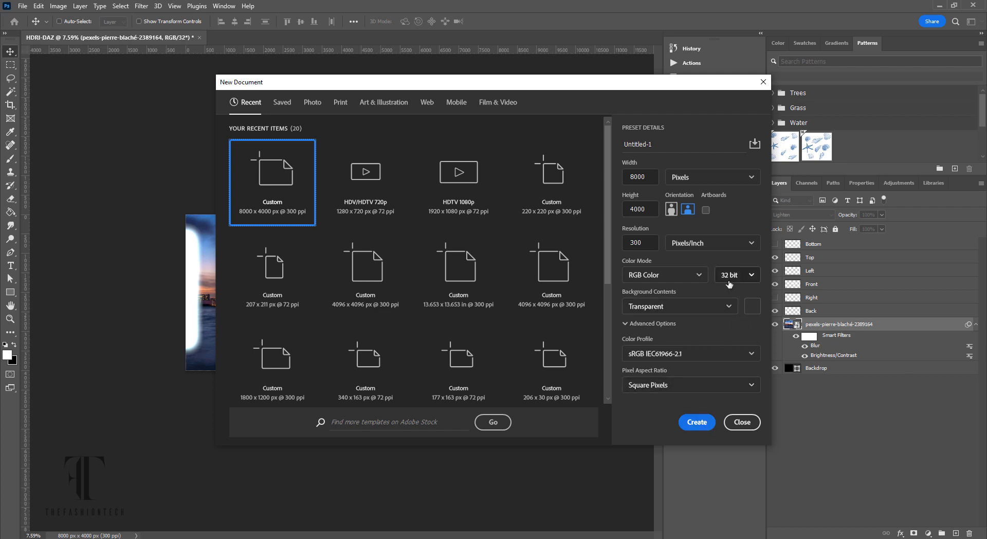
- Name the new document HDR-EXP and create it
left_click(657, 144)
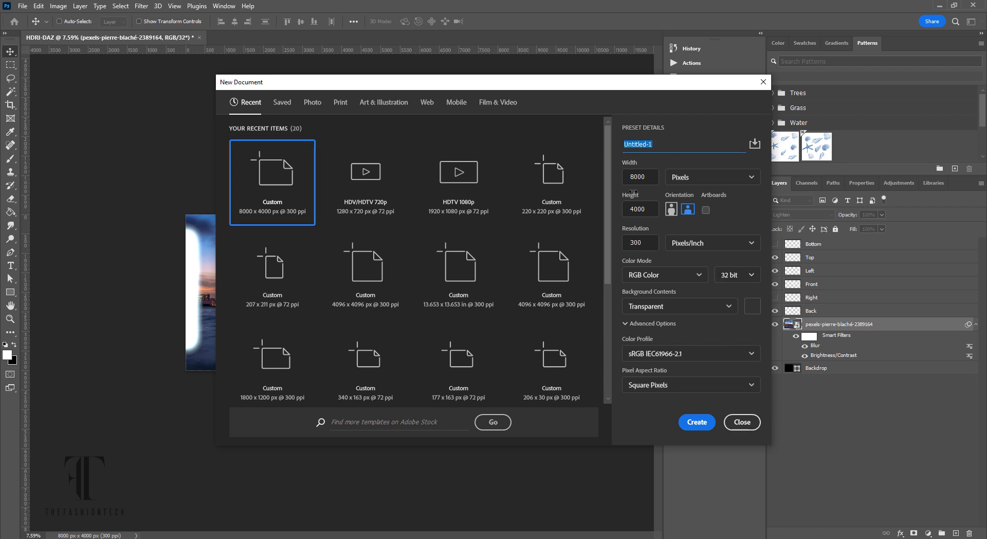
type("HDR-EXP")
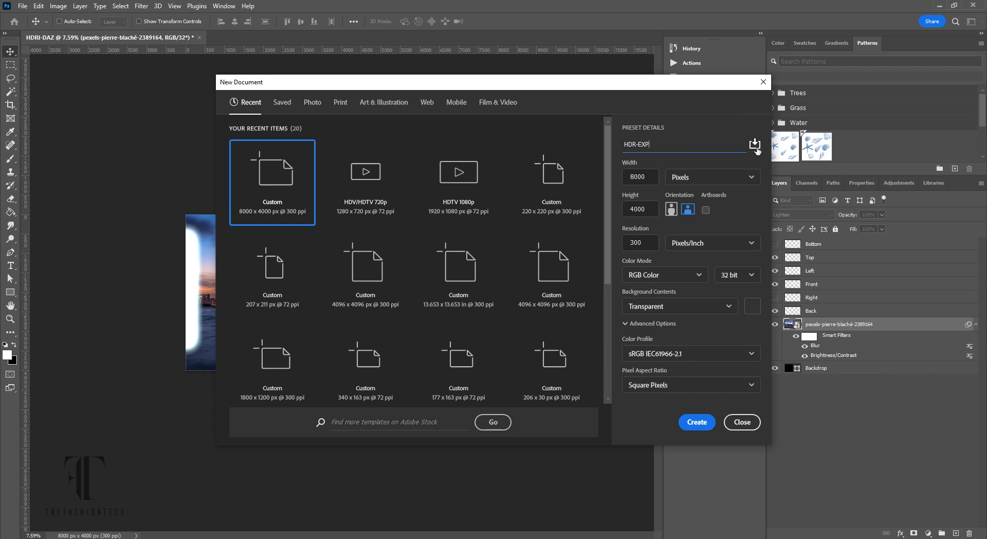
left_click(697, 423)
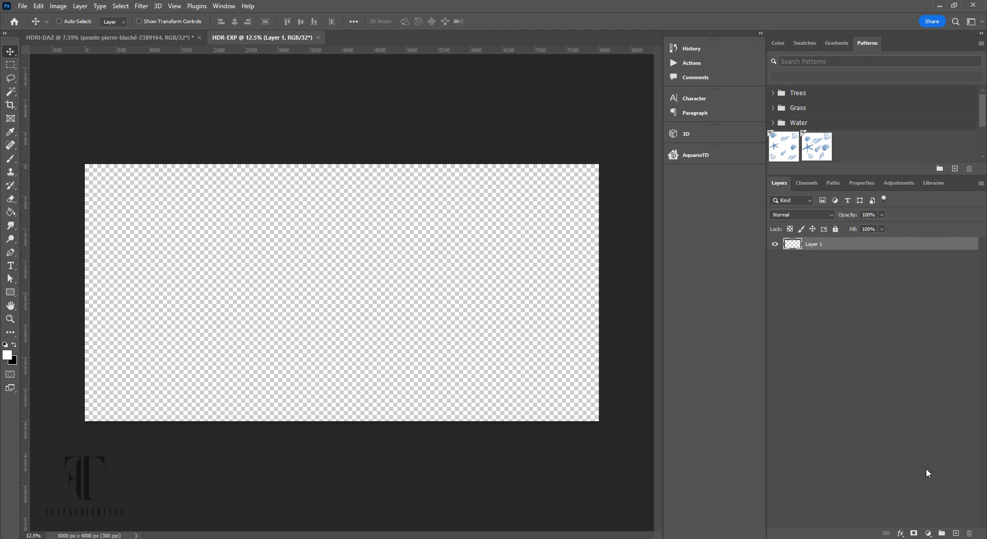
- Add new empty layers and rename the first two Background and Back
left_click(957, 533)
left_click(956, 533)
left_click(956, 534)
left_click(956, 533)
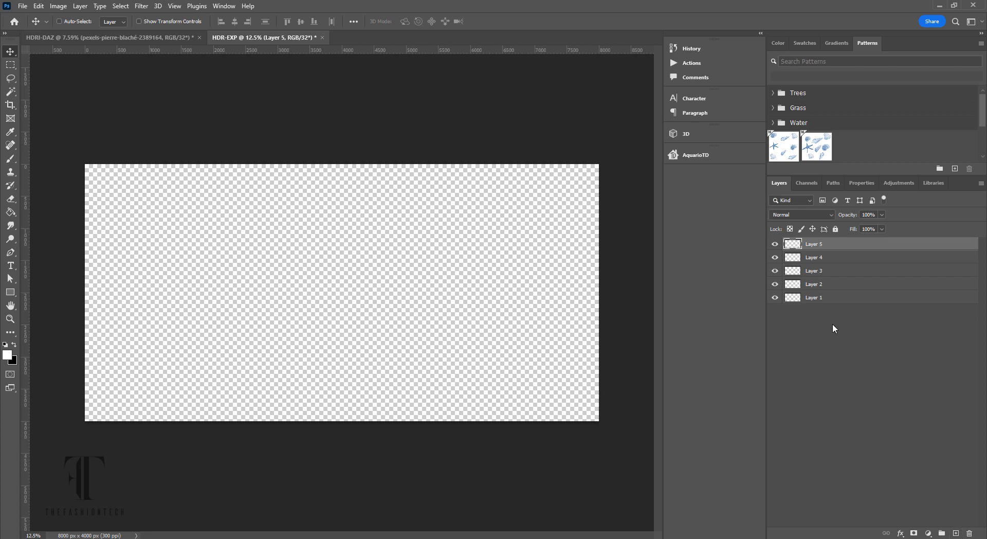
left_click(817, 302)
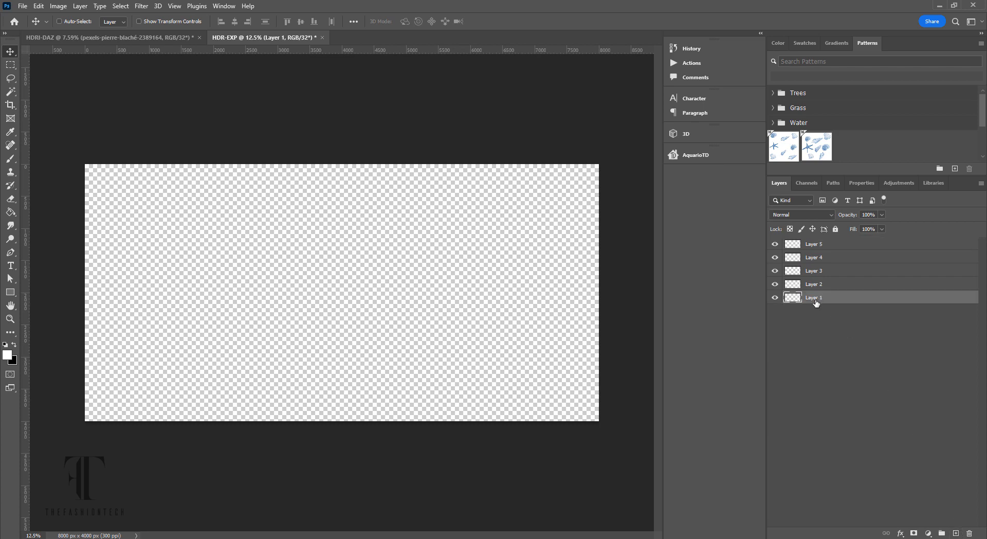
double_click(815, 298)
type("Background")
left_click(911, 363)
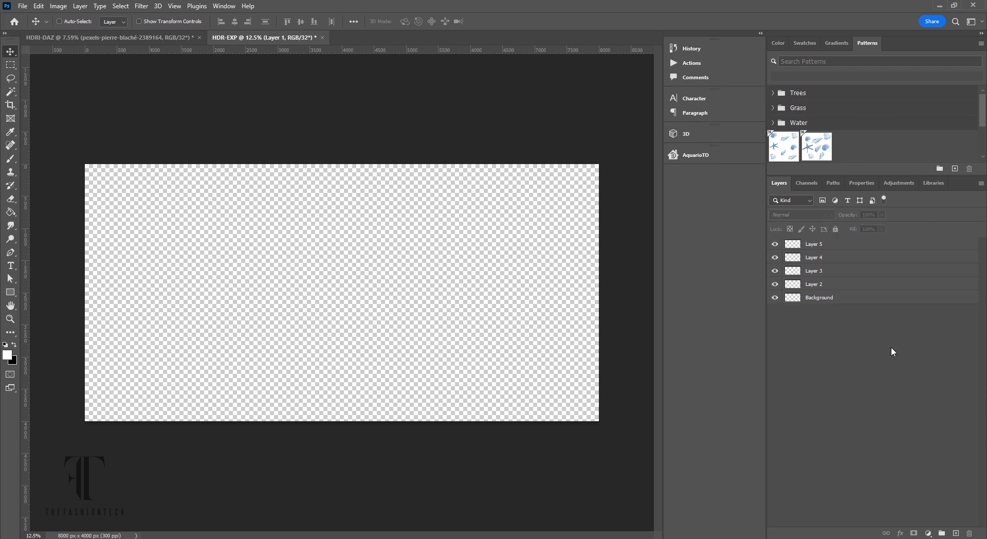
left_click(820, 288)
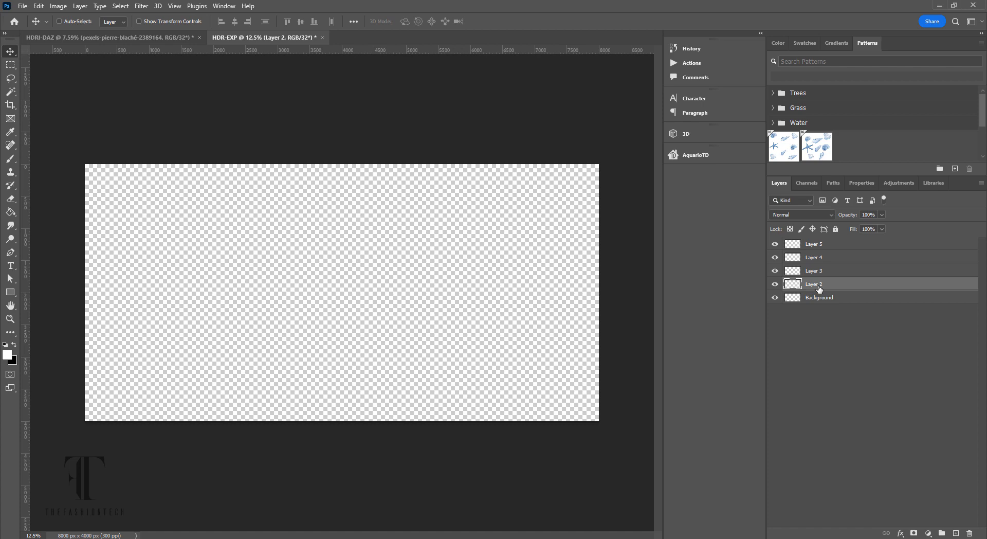
double_click(820, 288)
type("Back")
left_click(824, 272)
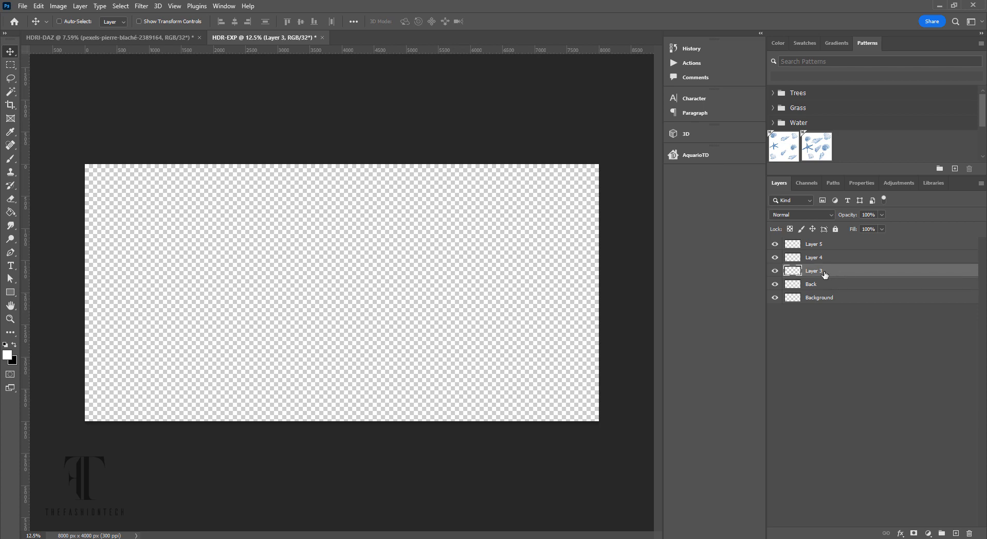
- Rename the remaining new layers Right, Front and Left
double_click(821, 273)
type("Right")
left_click(819, 257)
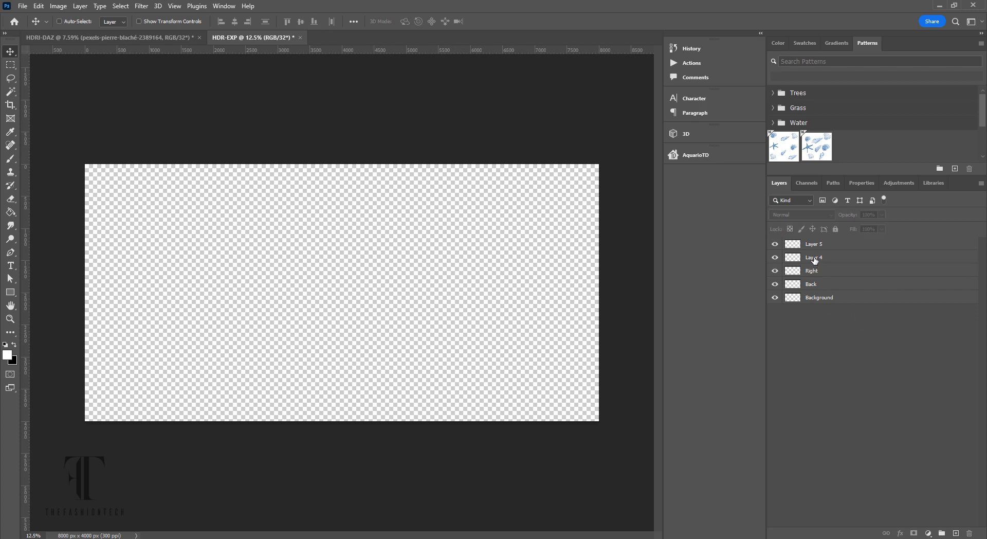
double_click(815, 257)
type("Fro")
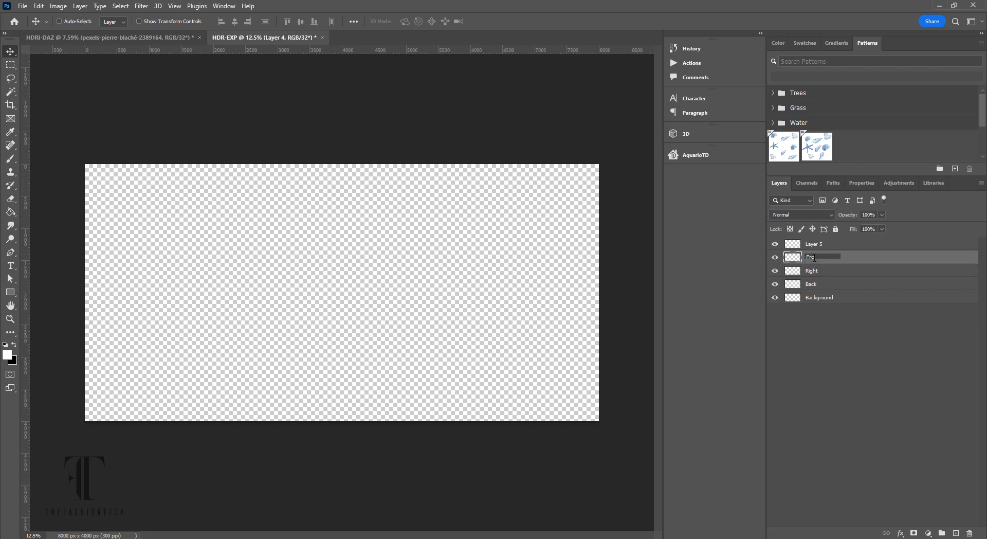
type("nt")
left_click(839, 353)
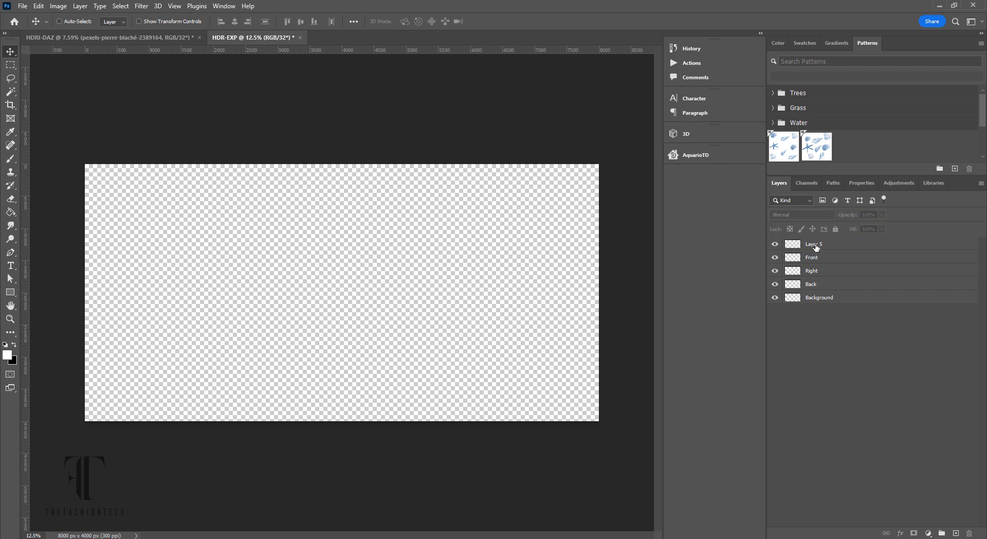
double_click(816, 243)
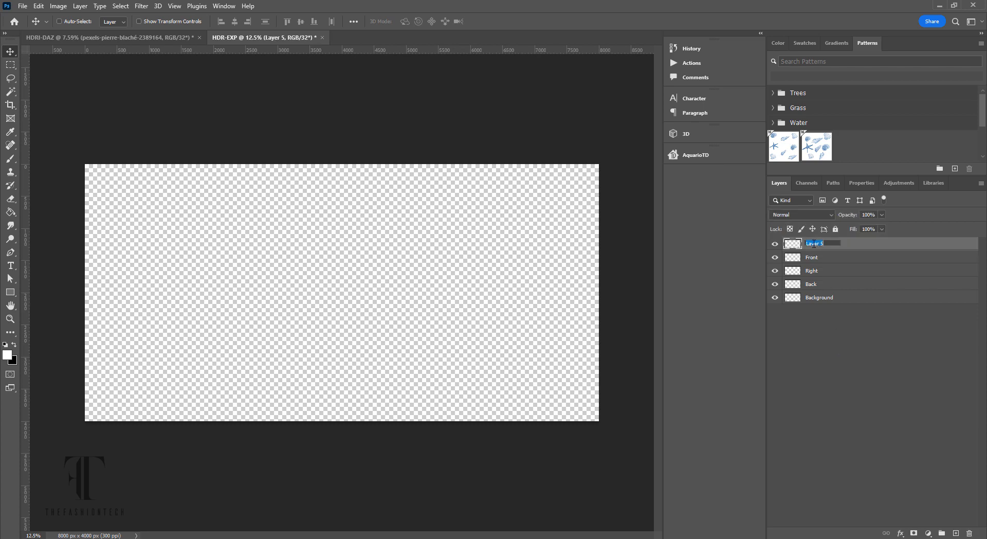
type("Left")
left_click(865, 383)
- Reorder the layers to Back, Right, Front, Left above Background, then select Back
left_click_drag(844, 289, 845, 245)
left_click_drag(834, 287, 833, 256)
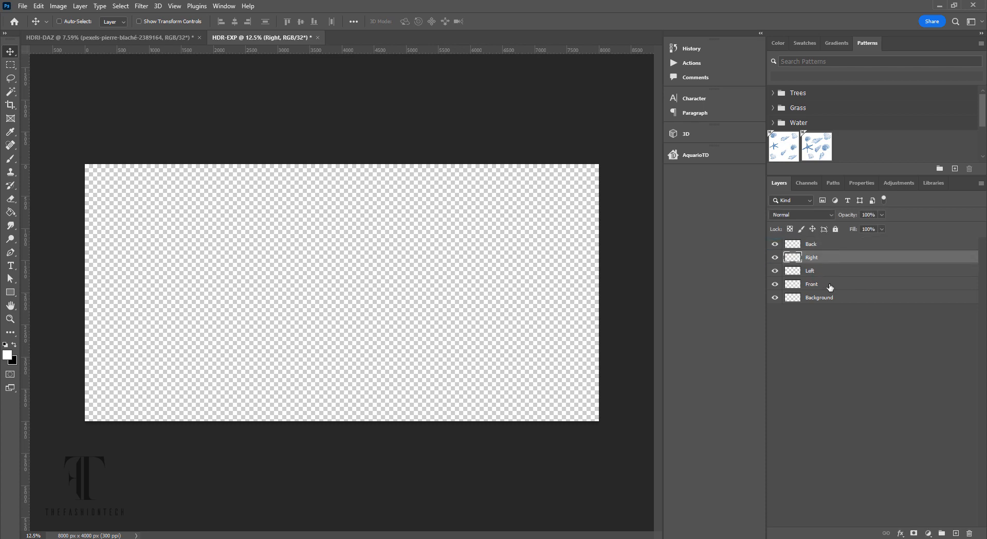
left_click_drag(832, 289, 830, 268)
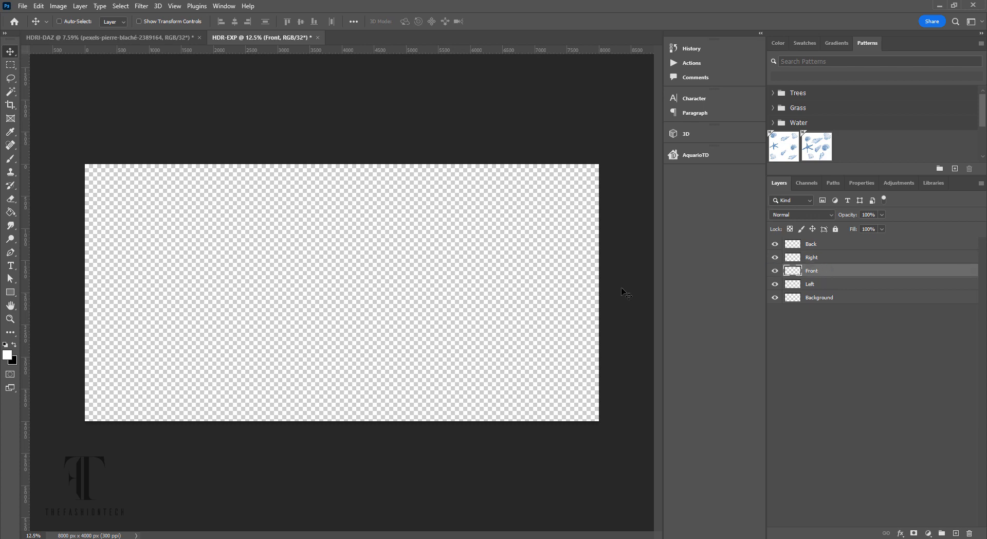
left_click(841, 244)
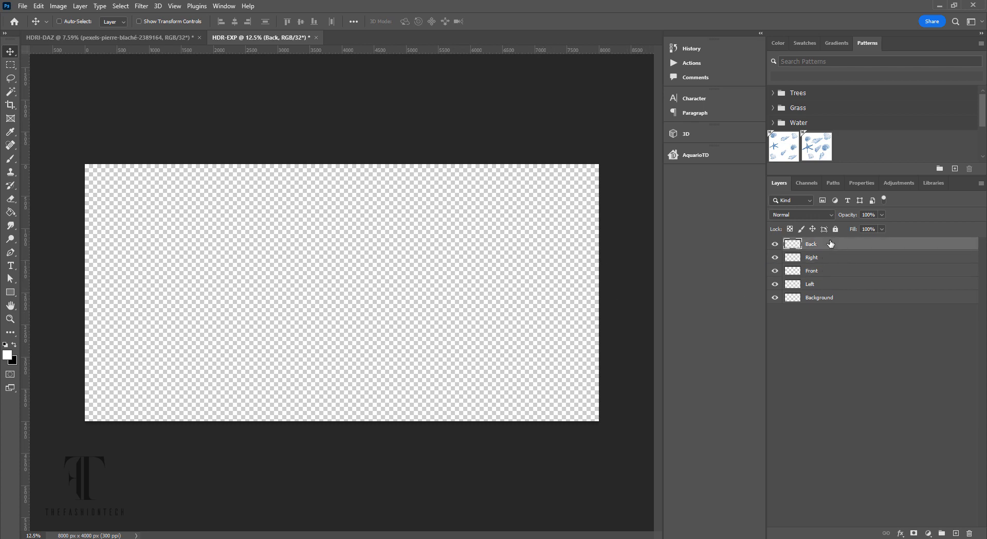
left_click(11, 65)
- Draw a tall white rectangle panel along the canvas's left edge on the Back layer
left_click_drag(86, 165, 191, 447)
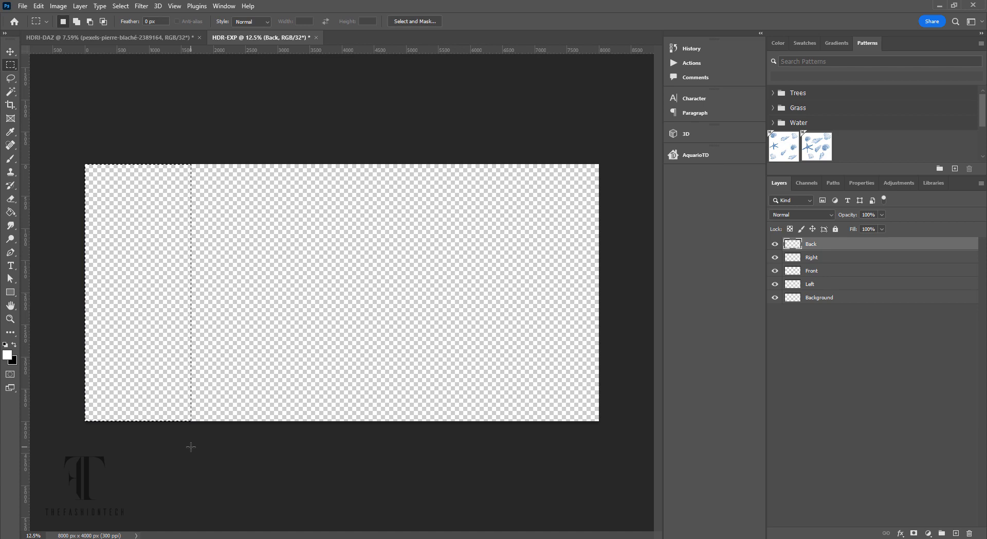
left_click(11, 294)
left_click_drag(83, 161, 191, 432)
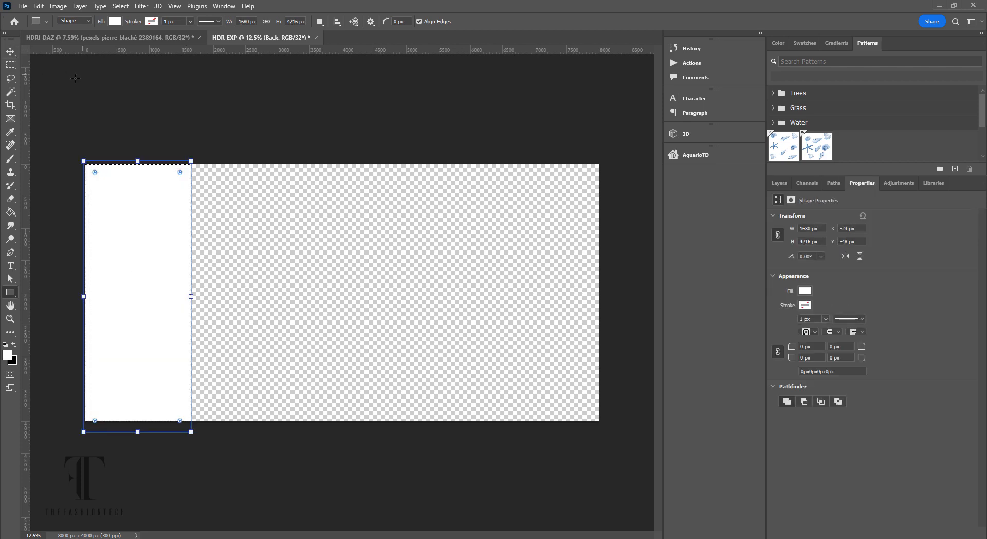
- Set the foreground to light cyan and draw a cyan panel beside it on Right
left_click(7, 355)
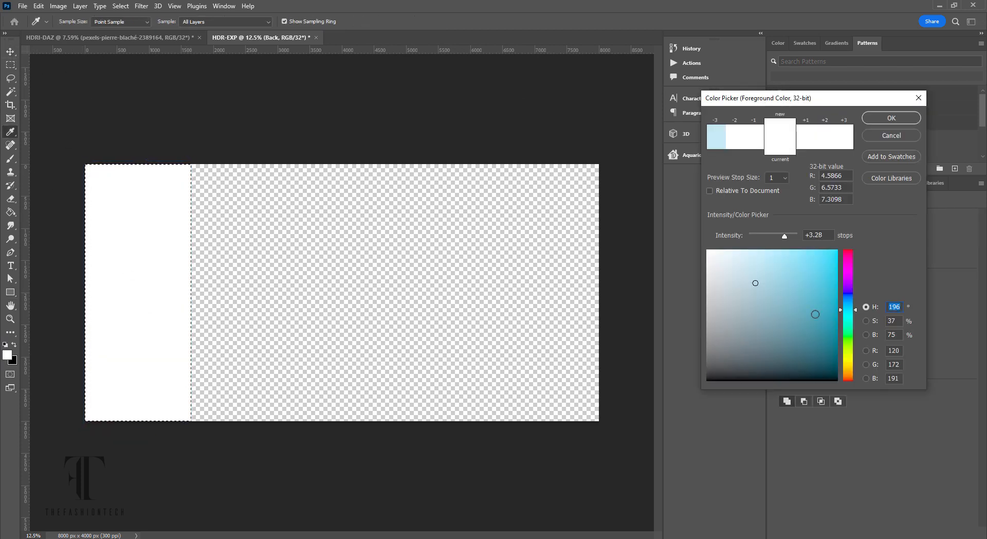
left_click(825, 309)
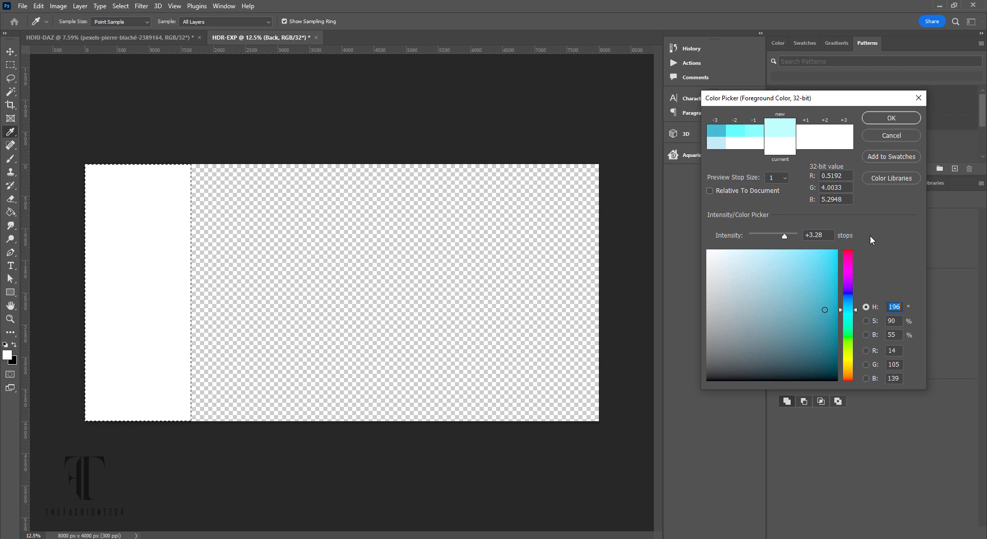
left_click(874, 119)
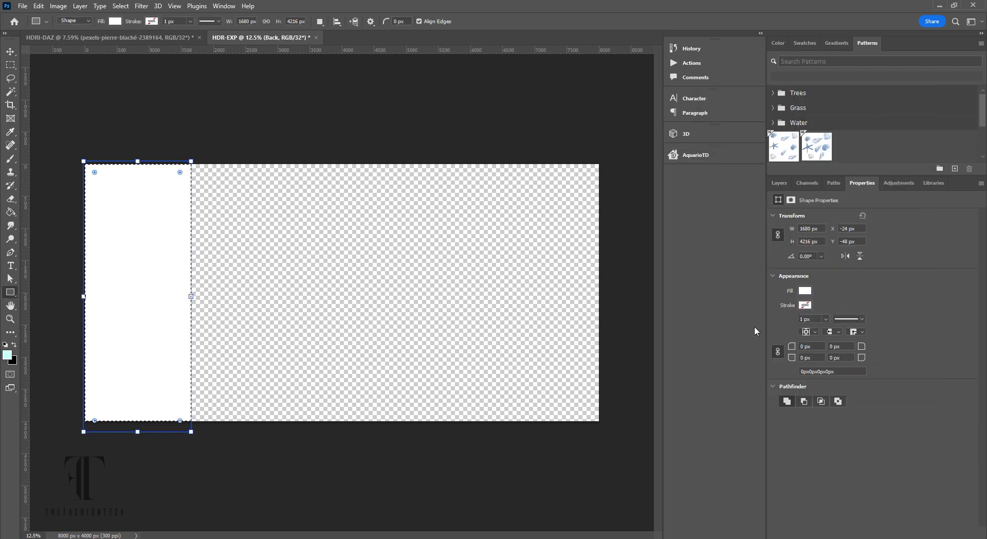
left_click(781, 183)
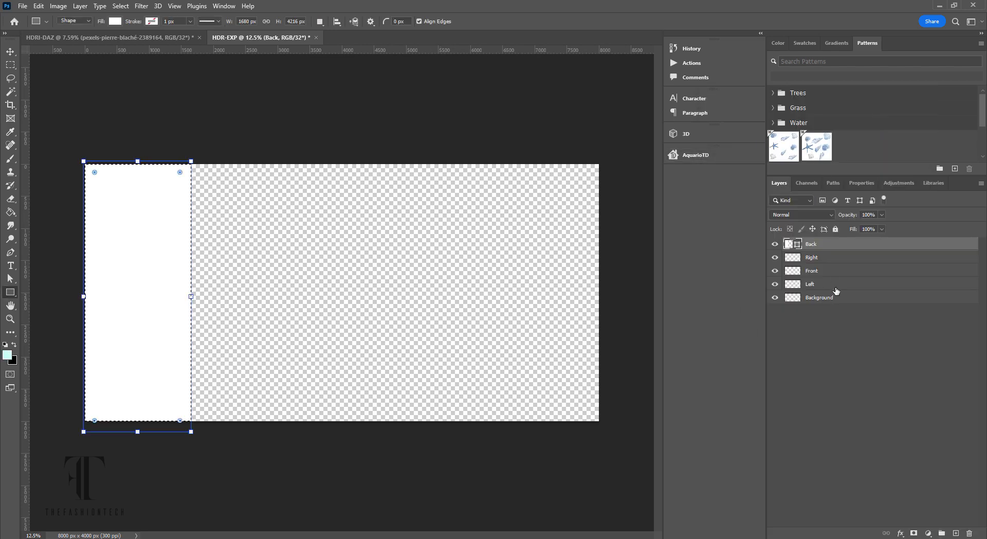
left_click(838, 260)
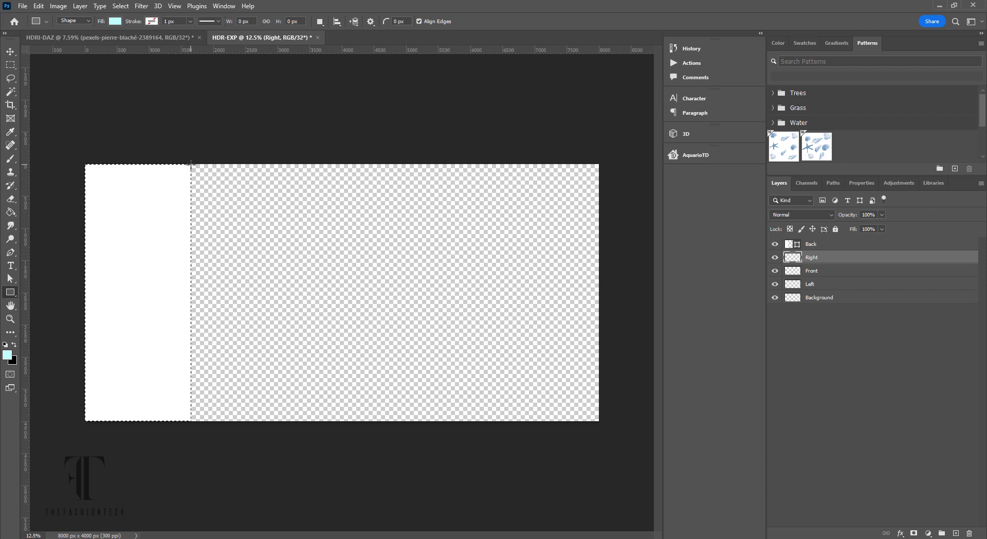
left_click_drag(191, 165, 315, 420)
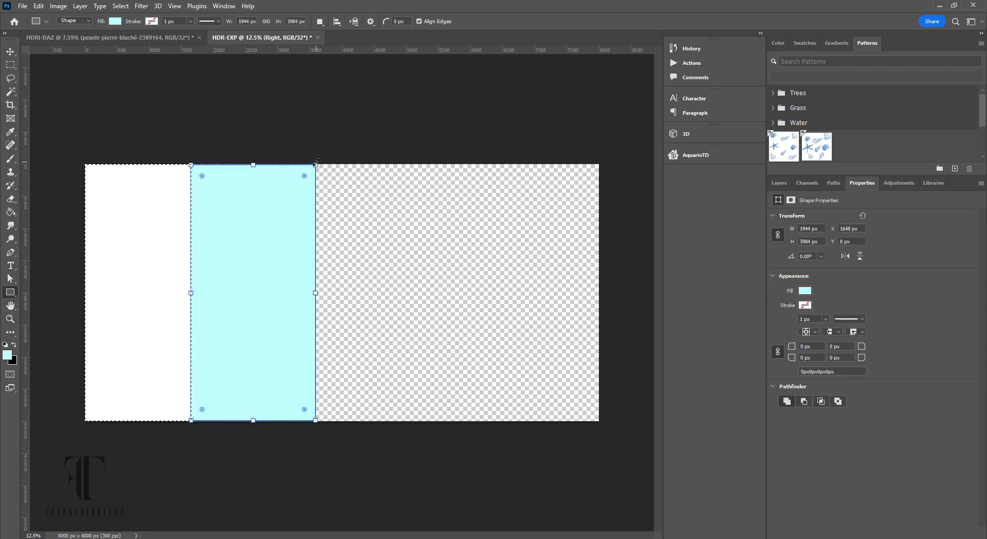
- Draw a third 2536 × 4000 px panel on the Front layer and fill it yellow
left_click(779, 183)
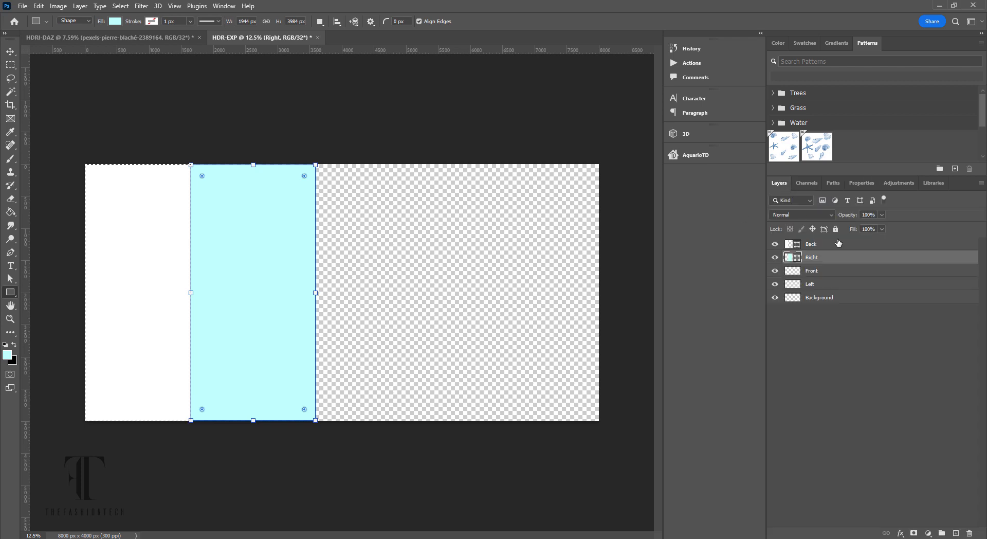
left_click(840, 271)
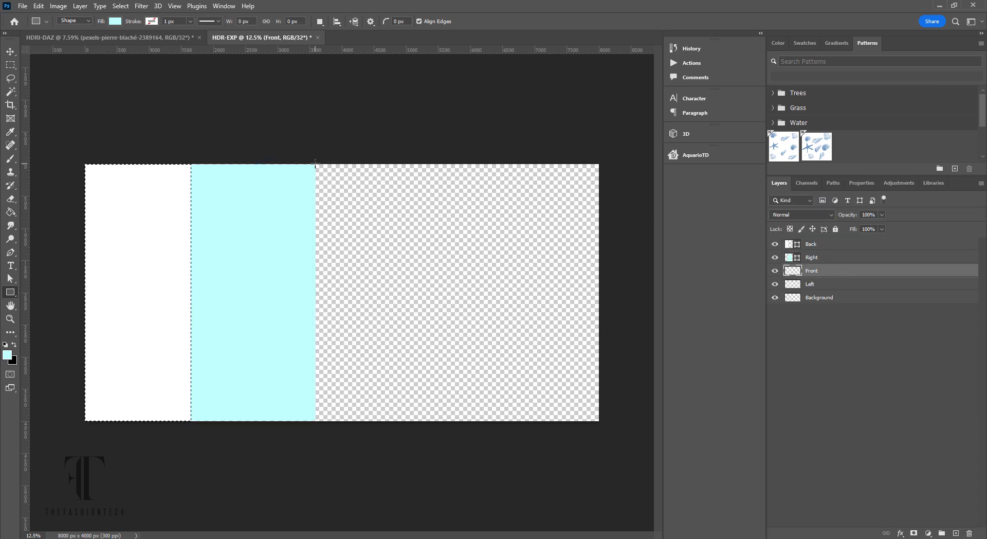
left_click_drag(315, 165, 476, 419)
left_click(805, 292)
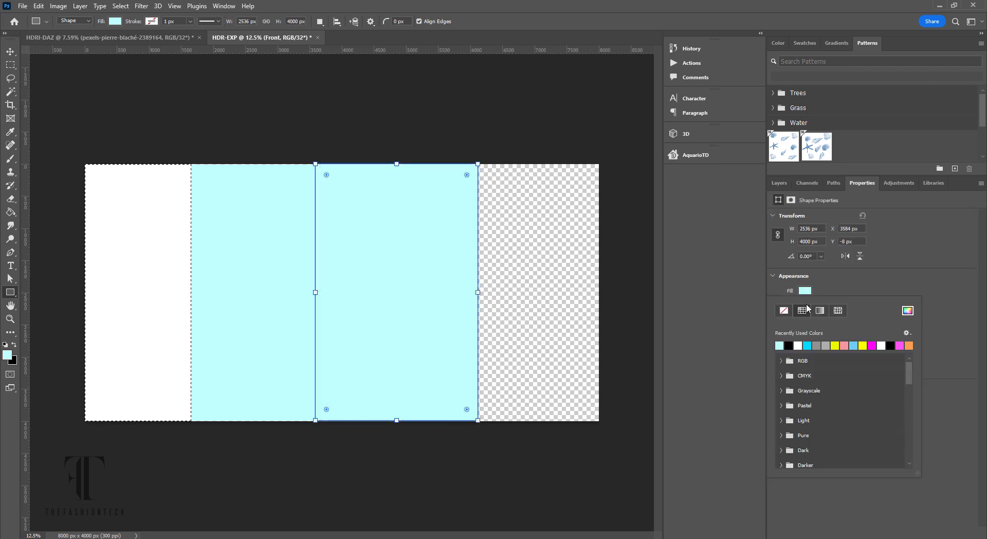
left_click(836, 345)
left_click(11, 51)
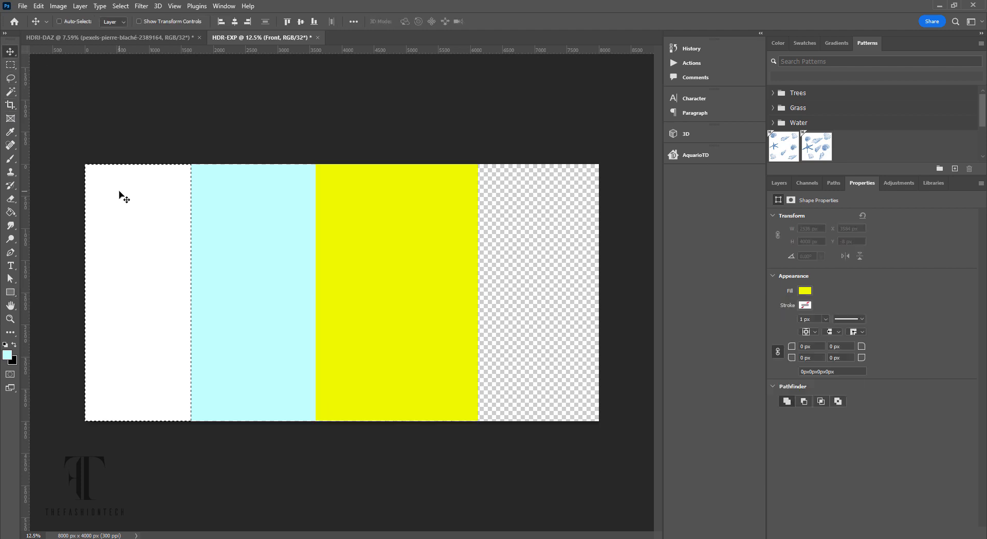
- Draw a pink 1928 × 4040 px rectangle on the Left layer over the canvas's right strip
left_click(10, 65)
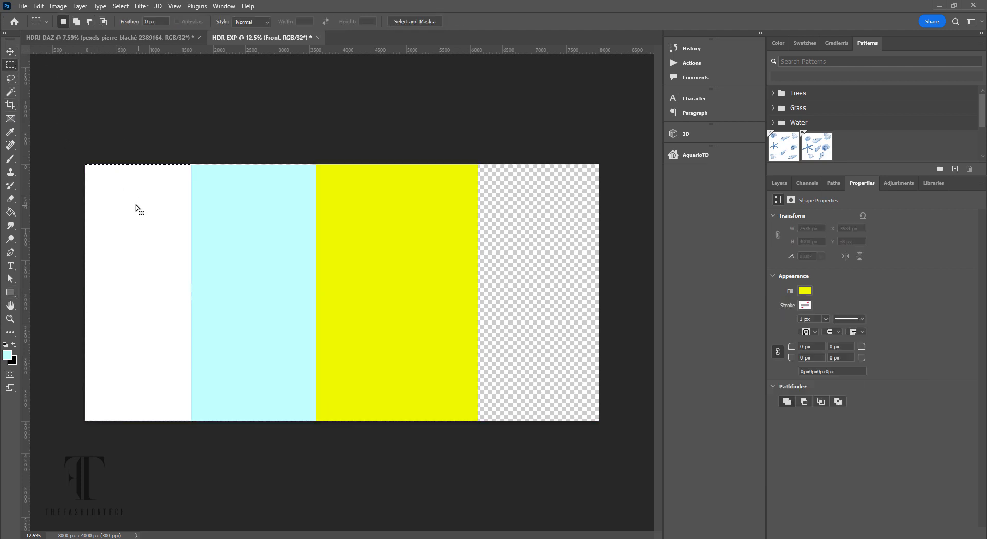
left_click(780, 183)
left_click(833, 244)
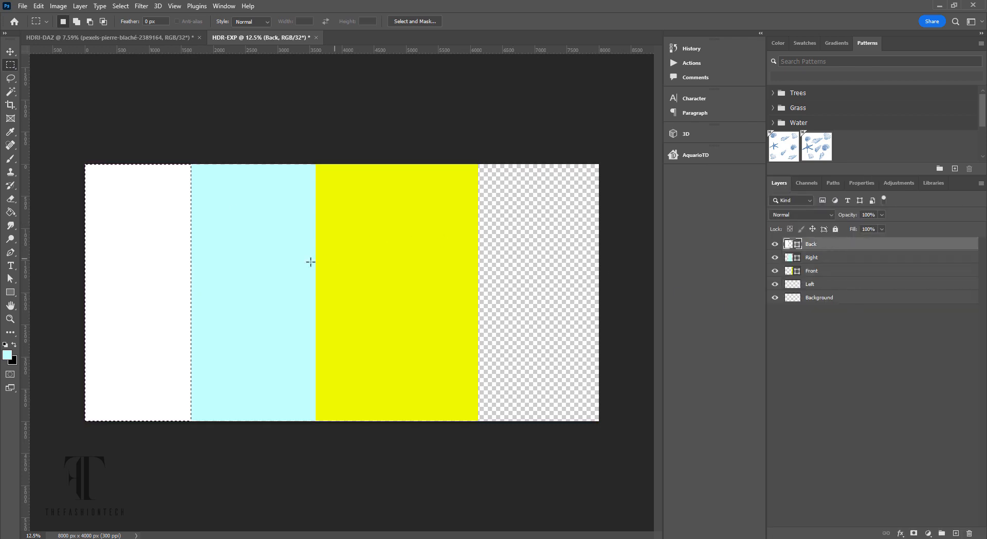
left_click(833, 284)
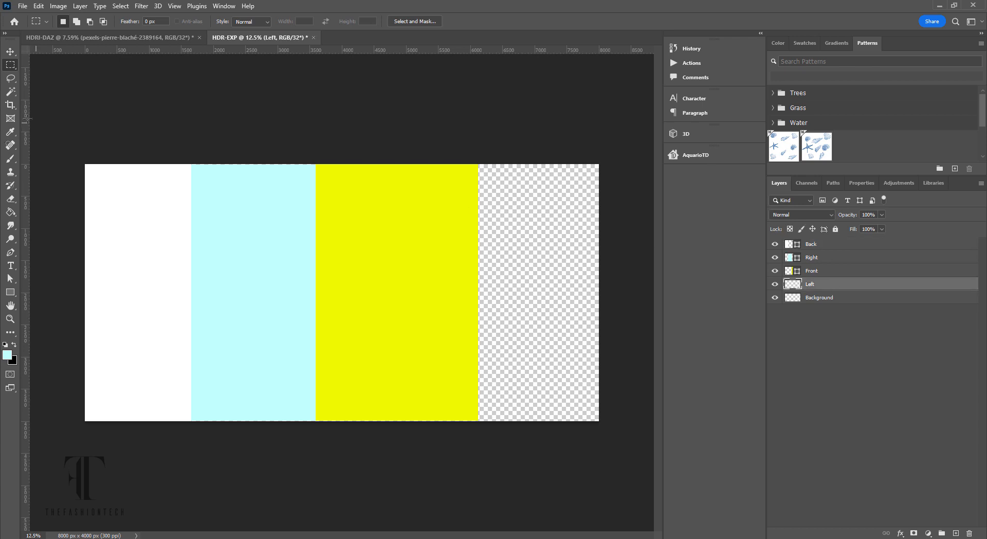
left_click(10, 292)
left_click_drag(477, 161, 601, 421)
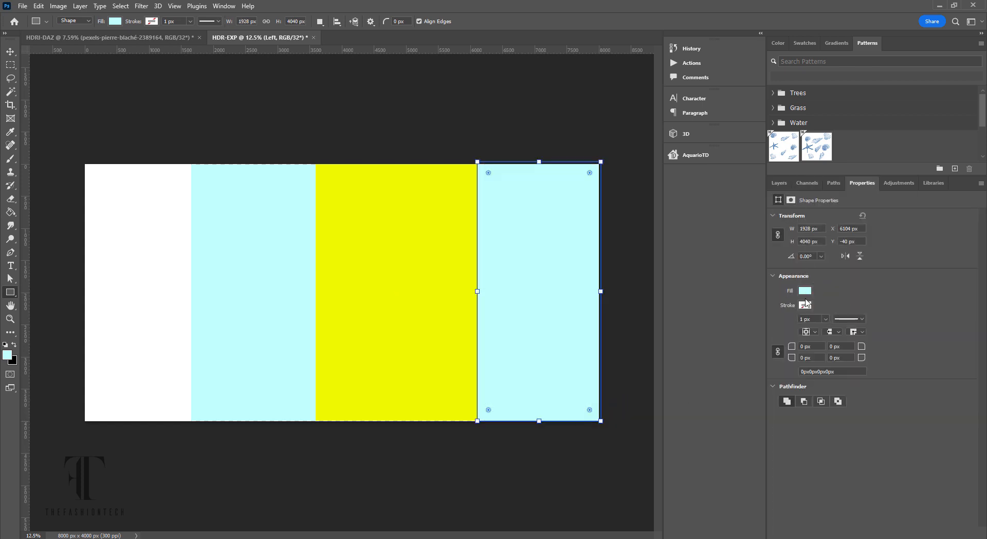
left_click(806, 291)
left_click(845, 345)
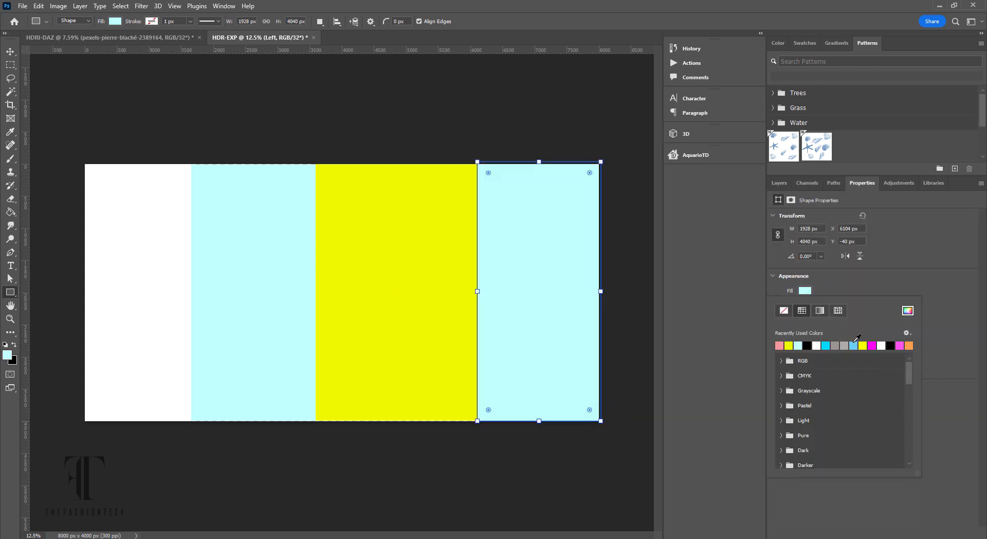
left_click(10, 51)
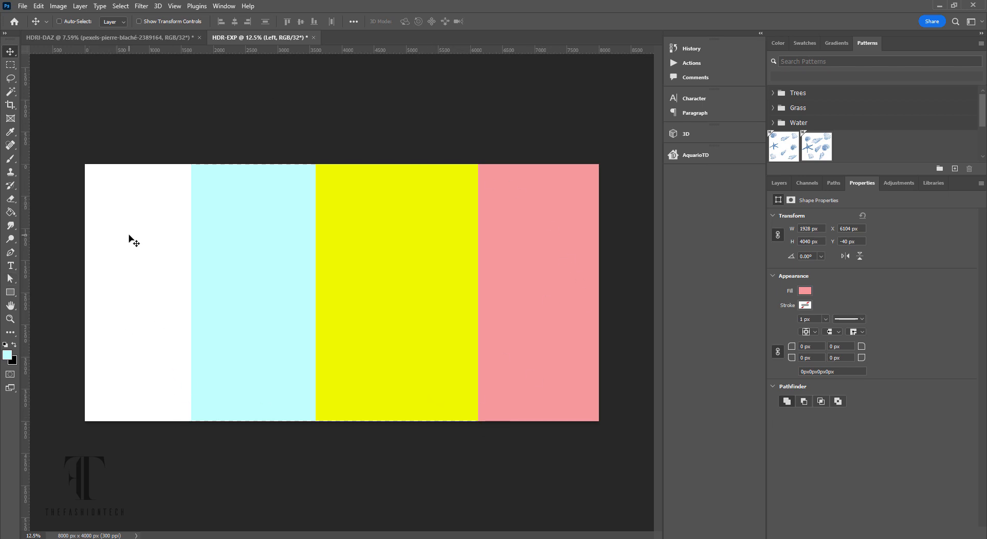
left_click(777, 183)
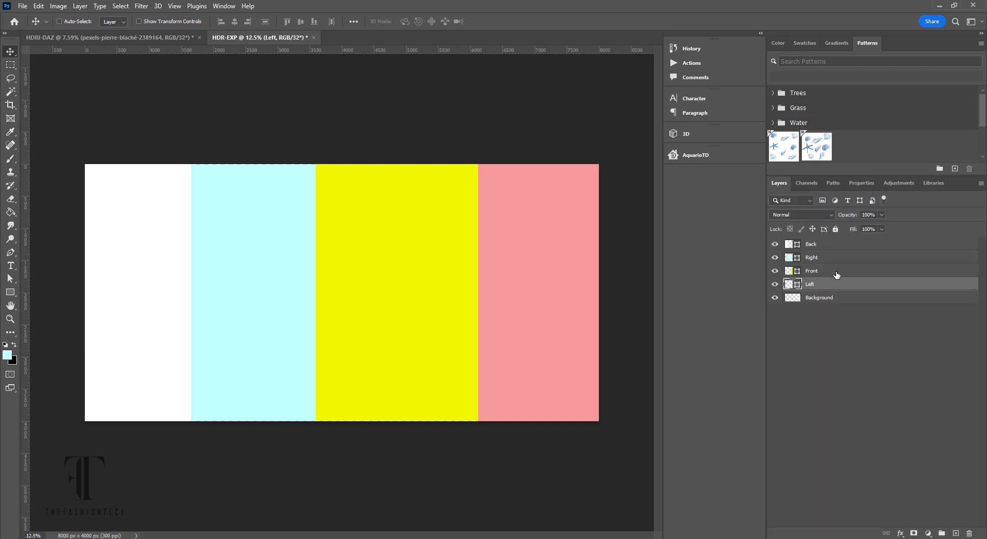
- Add a new Layer 1 and move it to the top of the layer stack
left_click(842, 245)
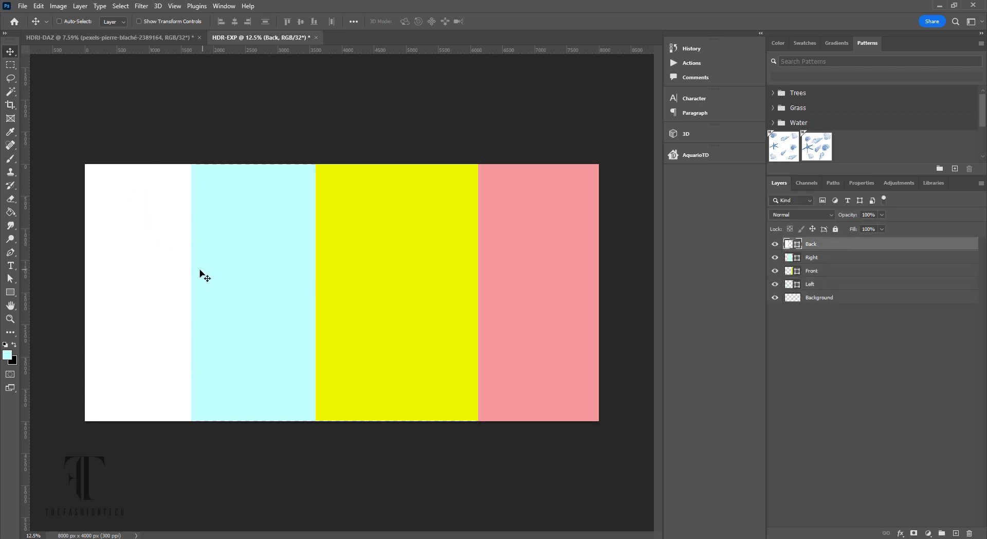
left_click(837, 258)
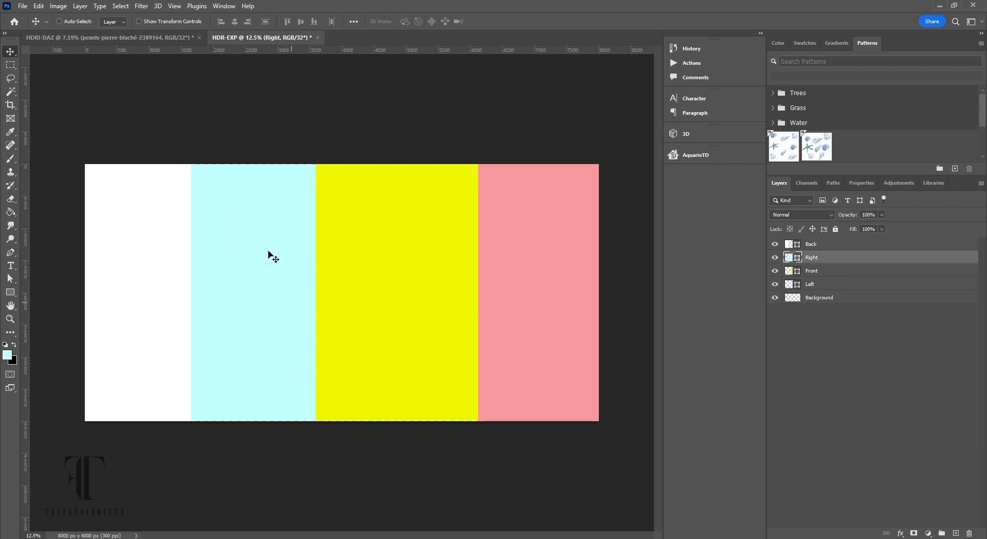
left_click(837, 272)
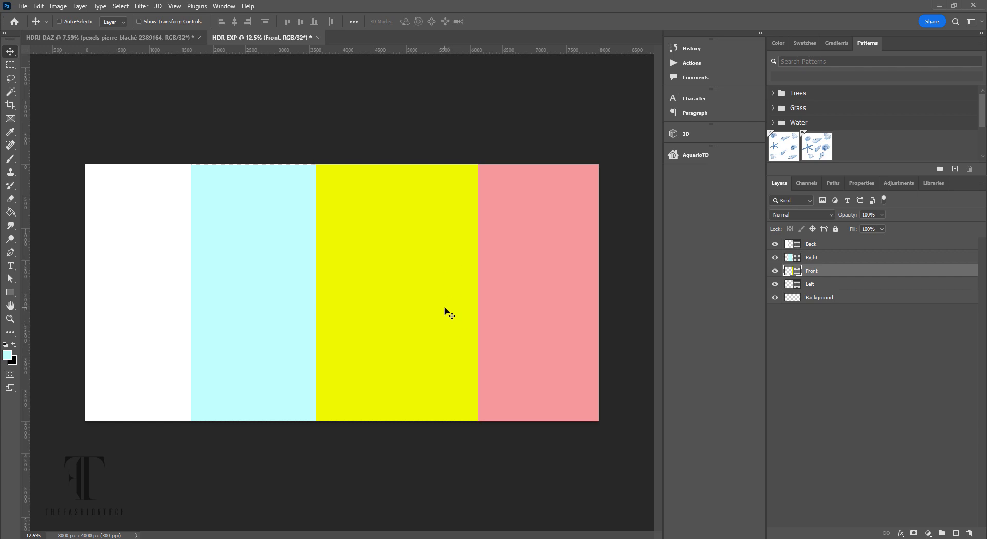
left_click(832, 288)
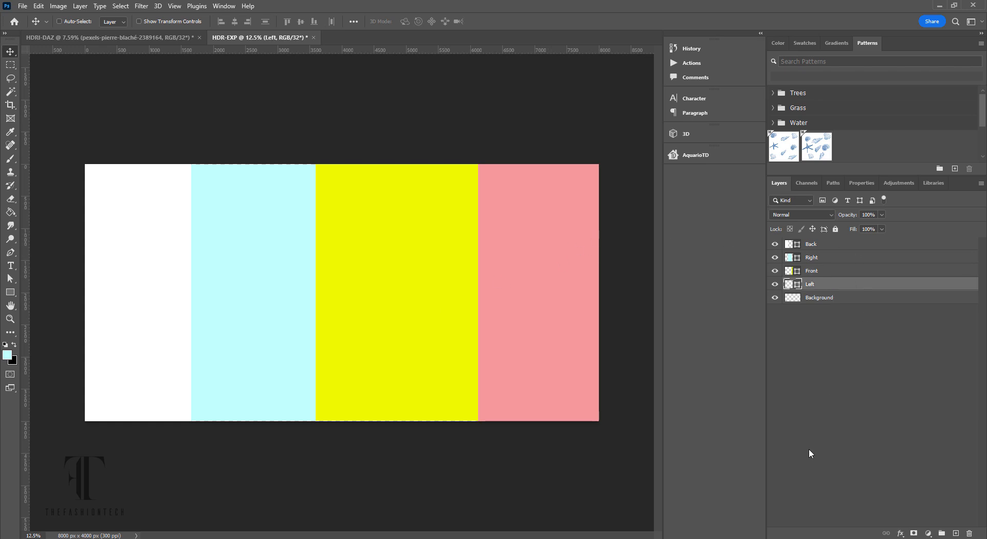
left_click(956, 534)
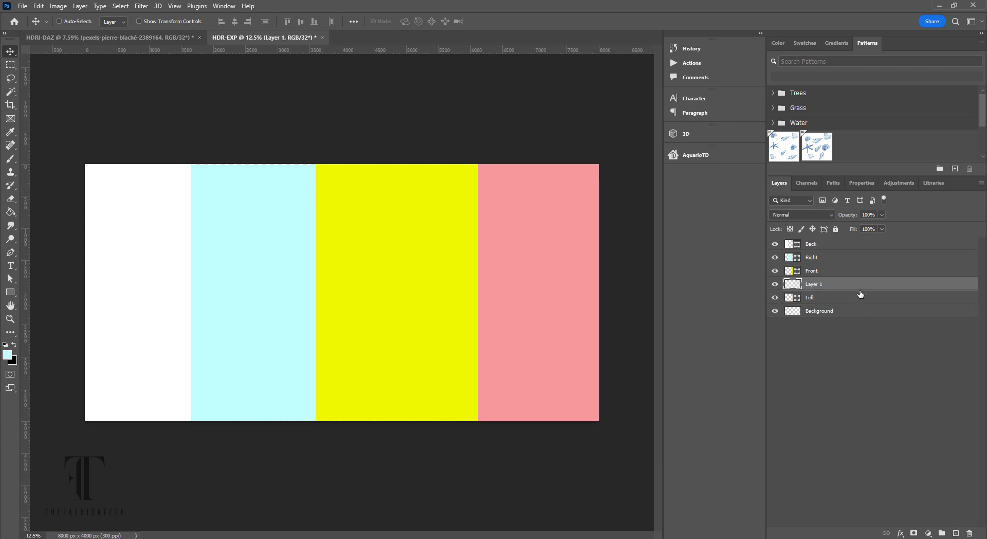
left_click_drag(861, 291, 846, 241)
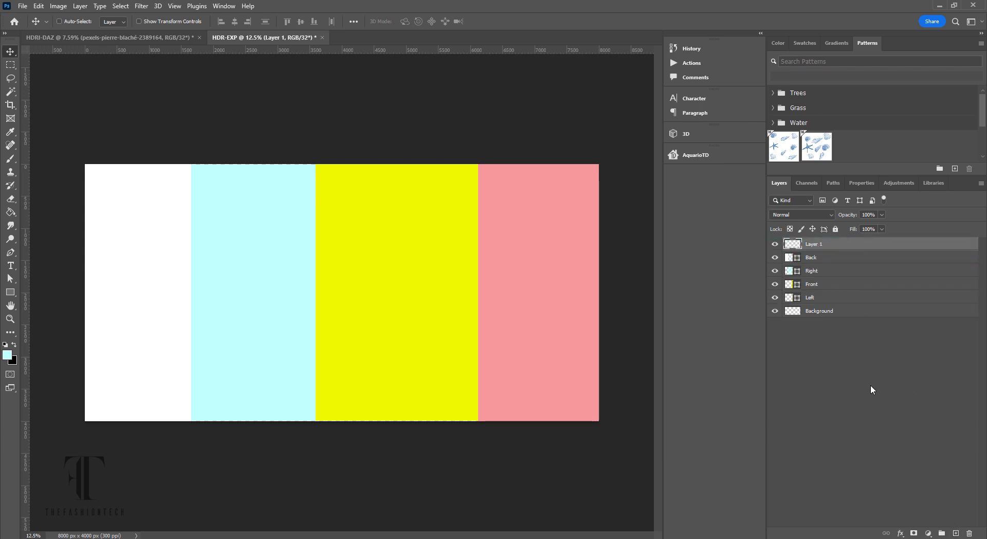
left_click(872, 382)
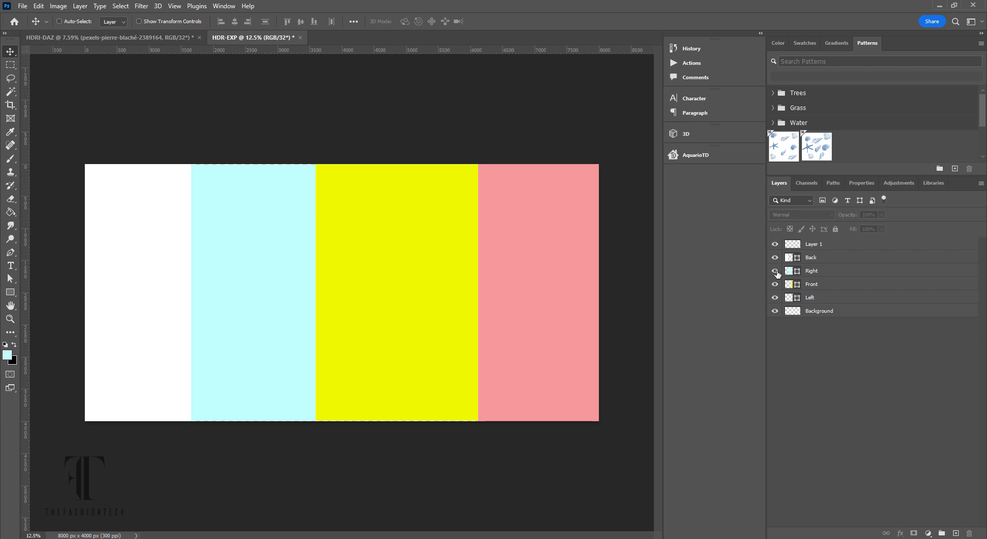
left_click(832, 313)
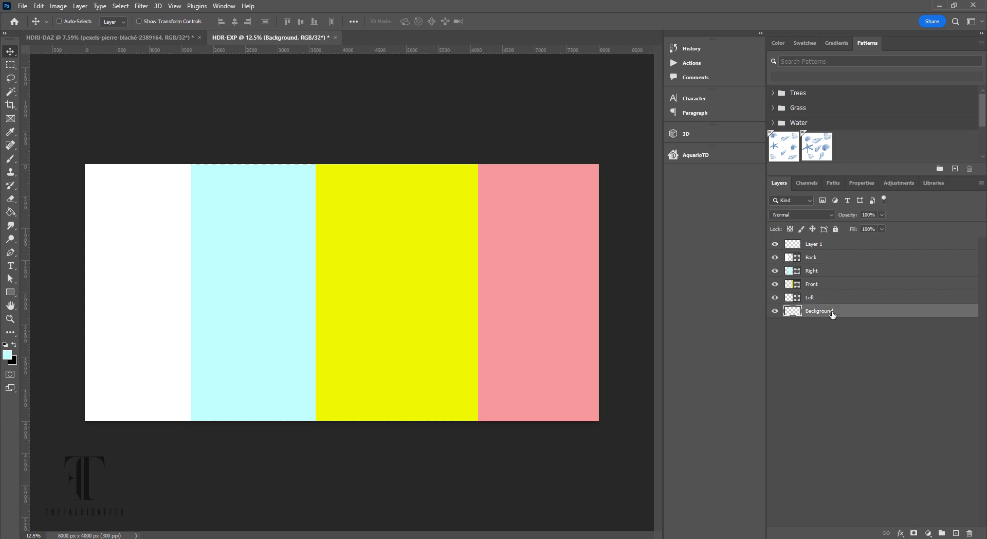
- Set both the background and foreground colours to pure black
left_click(12, 362)
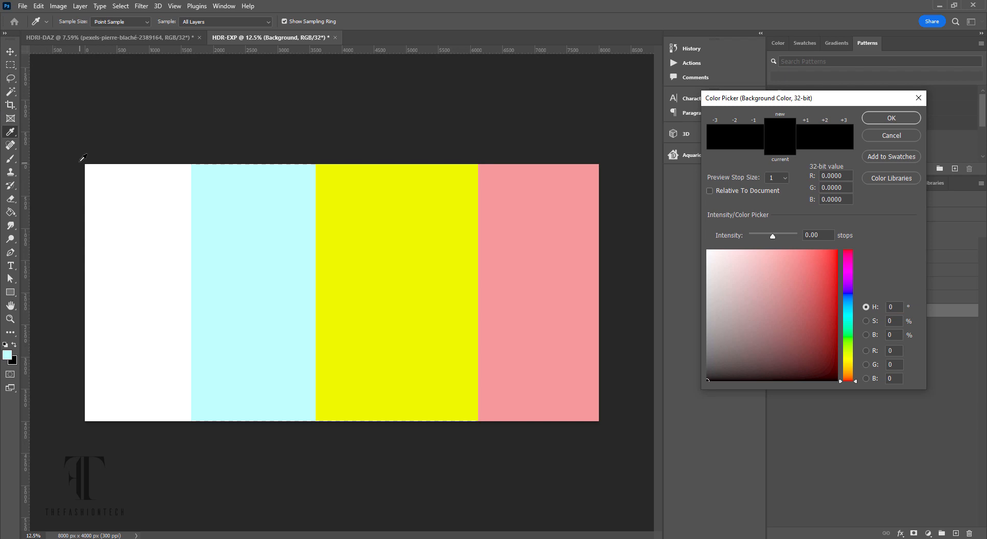
left_click(892, 118)
left_click(7, 355)
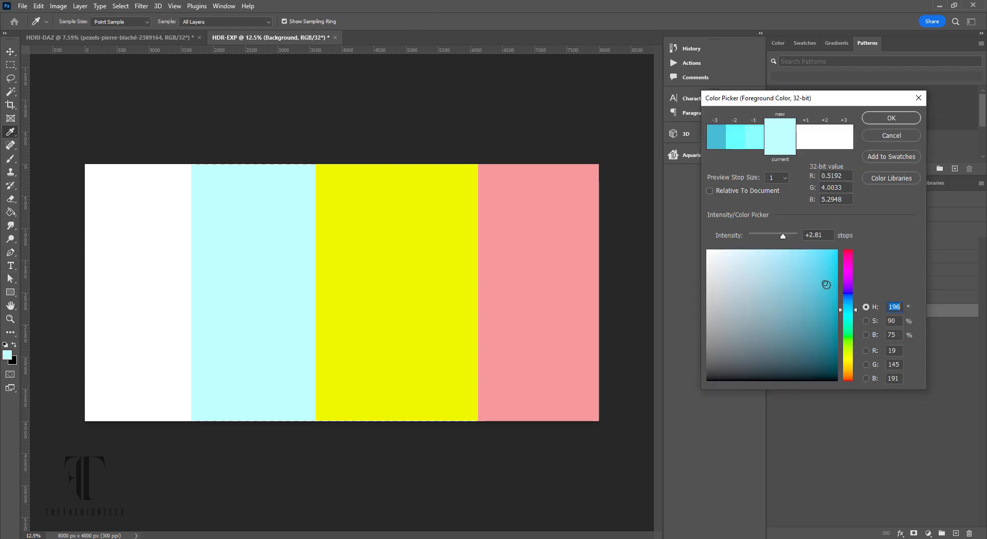
left_click_drag(837, 286, 854, 419)
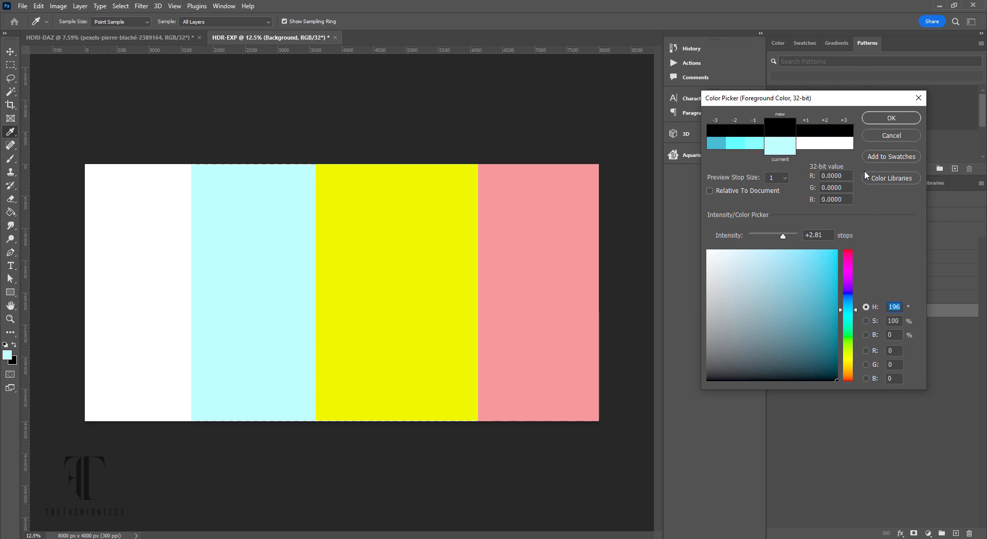
left_click(891, 119)
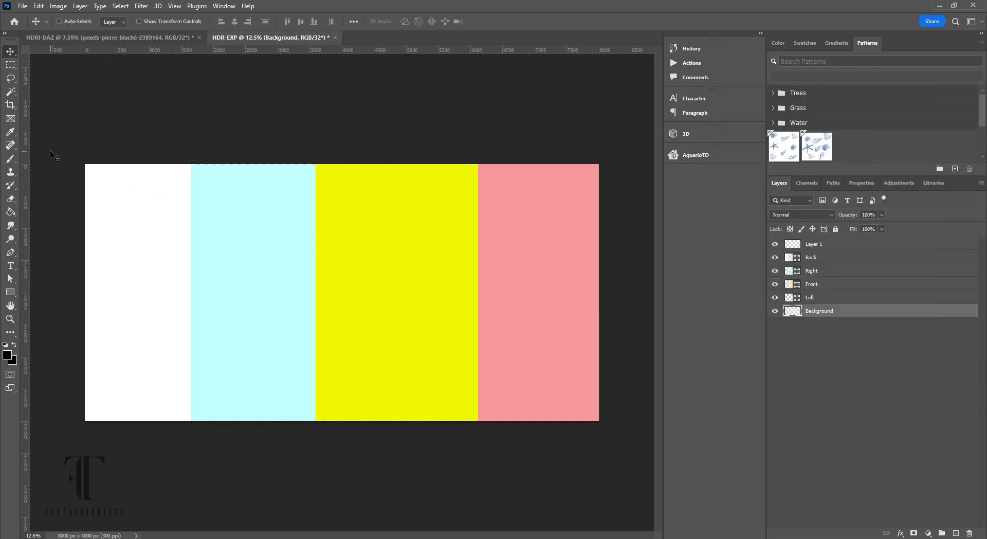
- Draw a black 8336 × 4224 px rectangle over the canvas and hide Left, Front, Right, Back and Layer 1
left_click(10, 292)
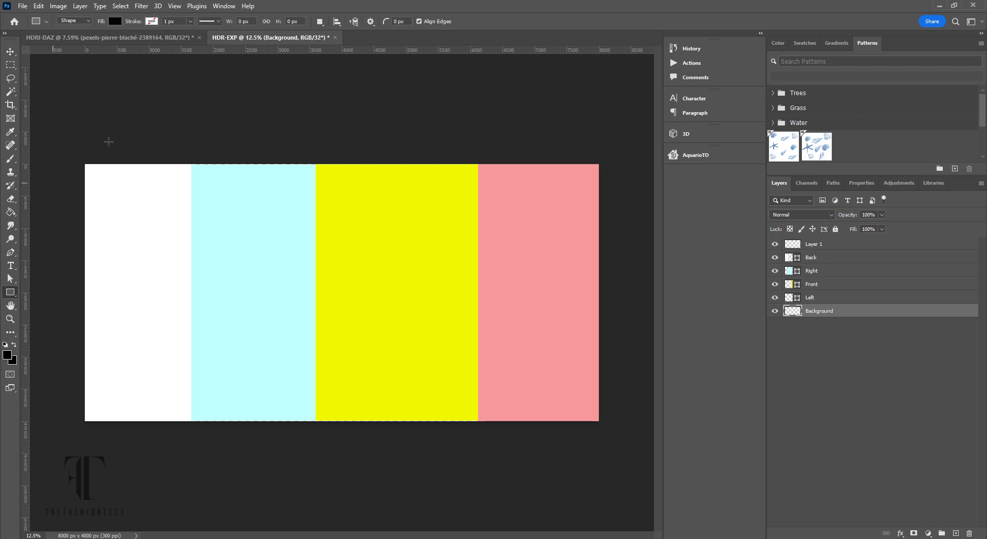
left_click_drag(67, 152, 604, 424)
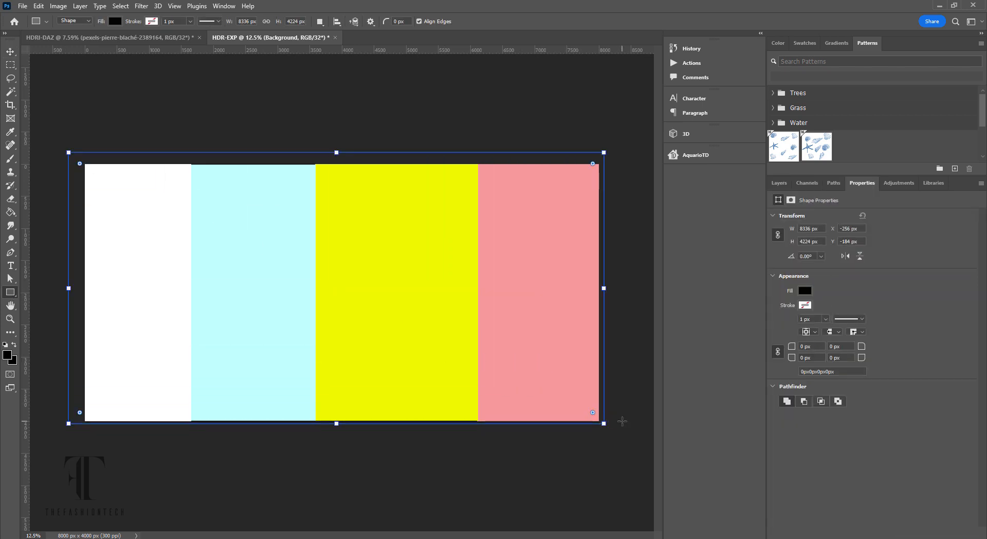
left_click(780, 183)
left_click(776, 297)
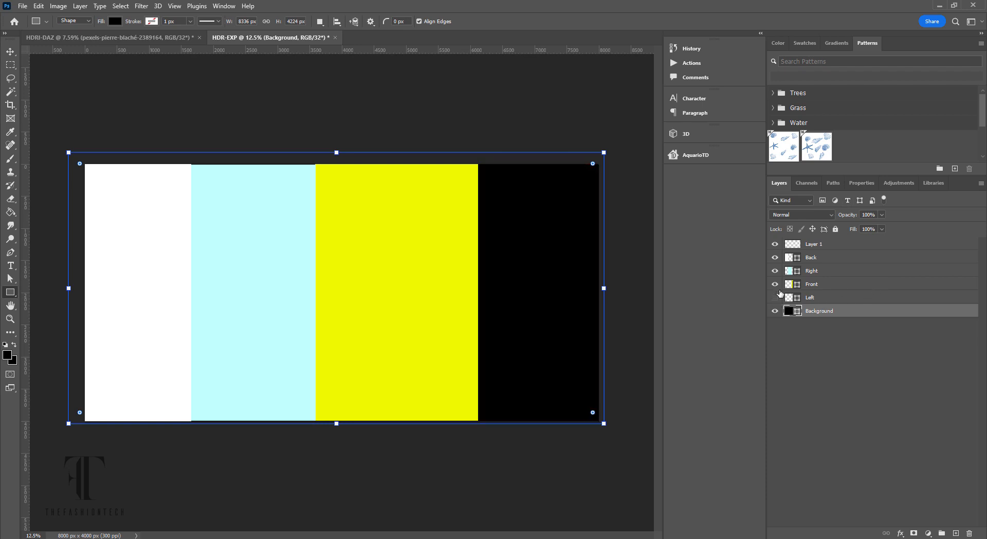
left_click(776, 284)
left_click(775, 271)
left_click(776, 257)
left_click(775, 244)
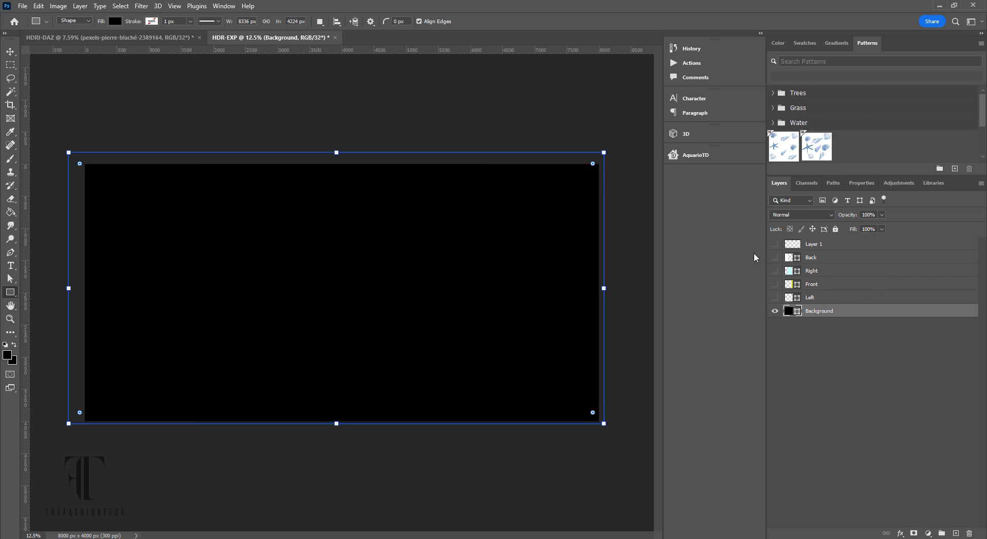
left_click(10, 52)
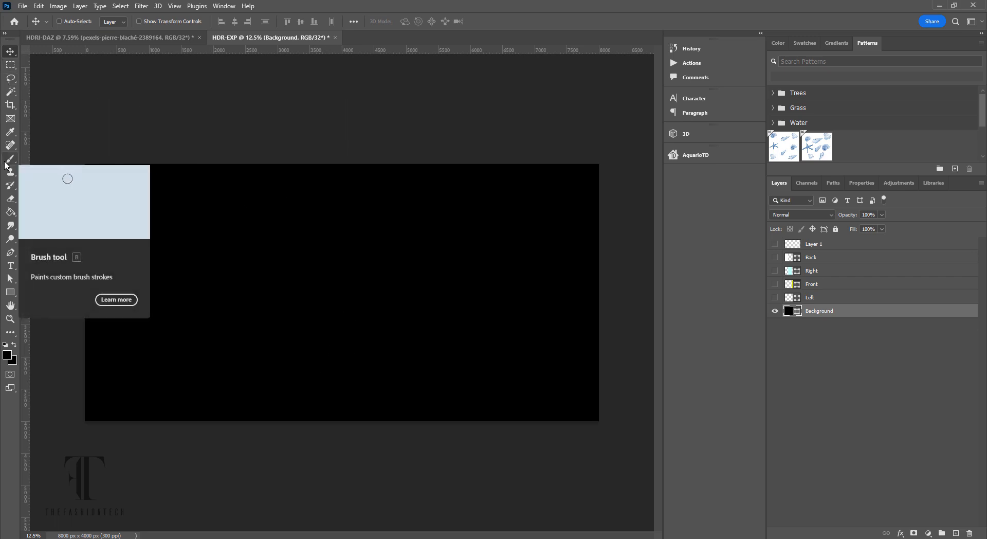
- Show Layer 1 again, lock the Background layer, and select Layer 1 with the Brush tool
left_click(843, 249)
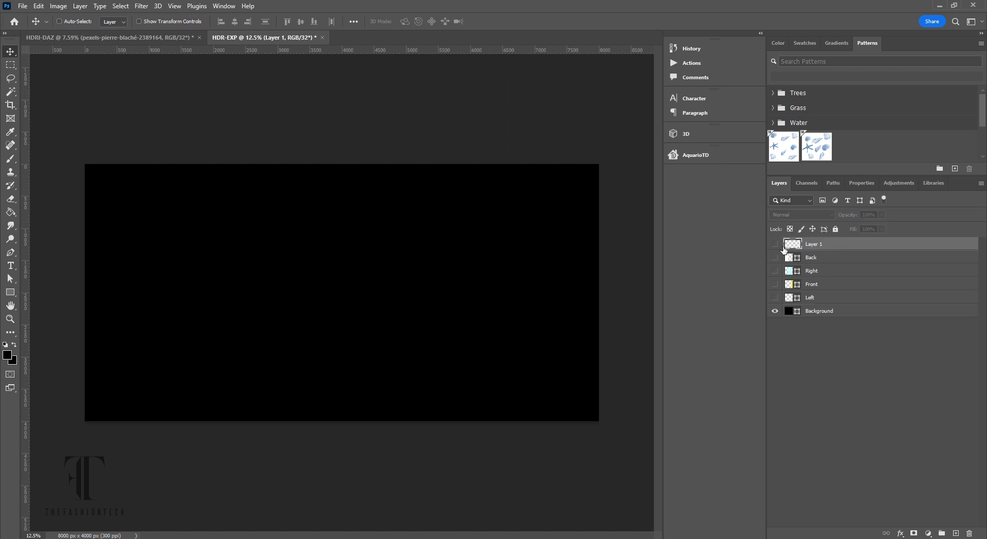
left_click(776, 245)
right_click(858, 310)
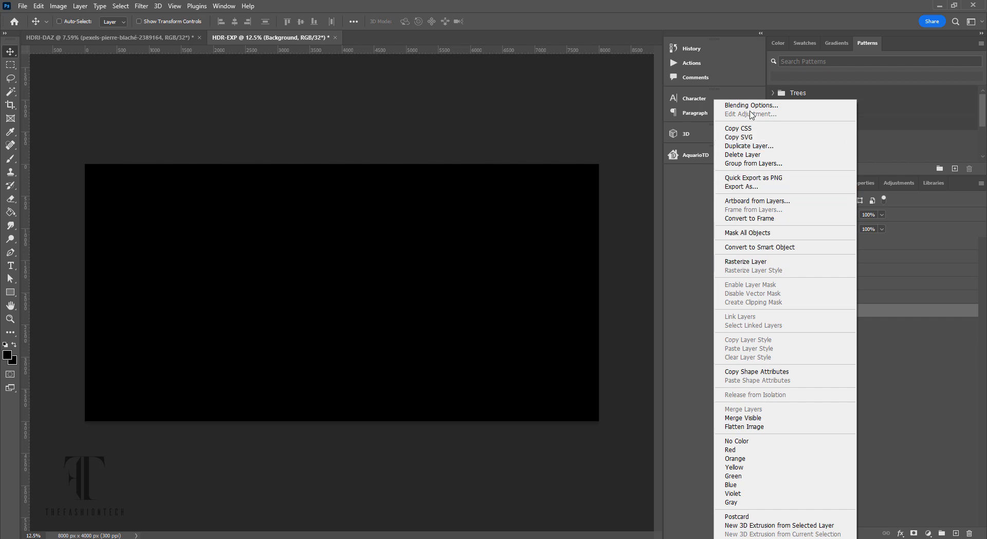
left_click(890, 462)
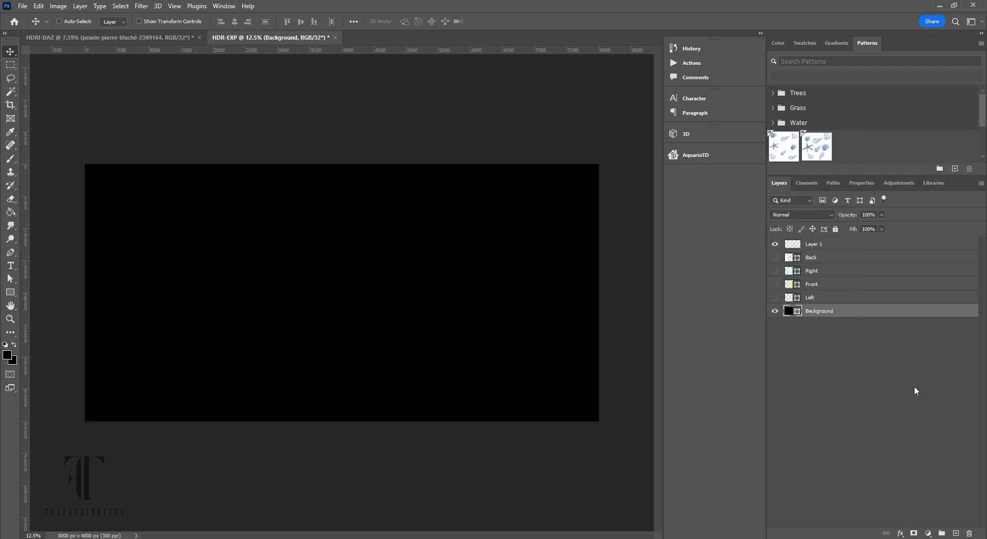
left_click(880, 358)
left_click(852, 314)
left_click(838, 361)
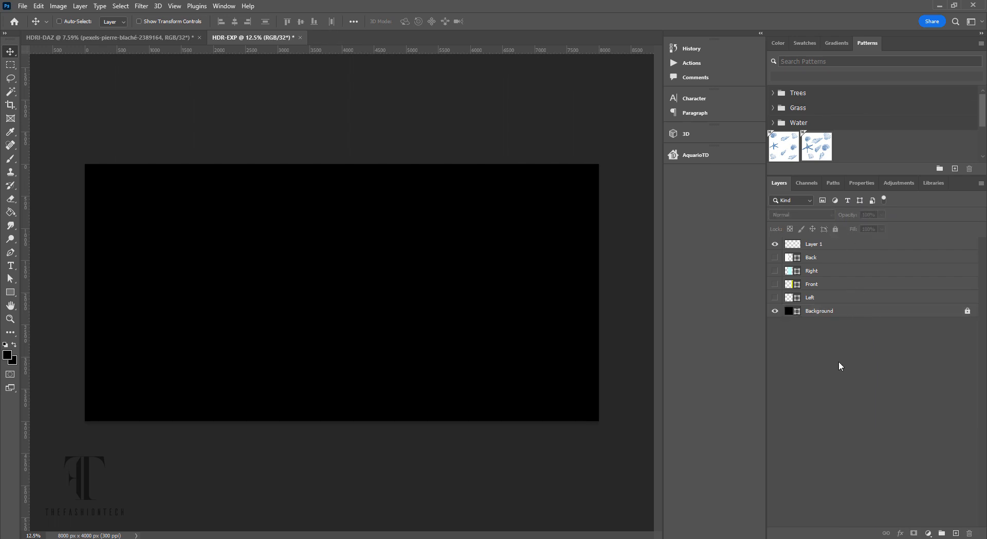
left_click(837, 244)
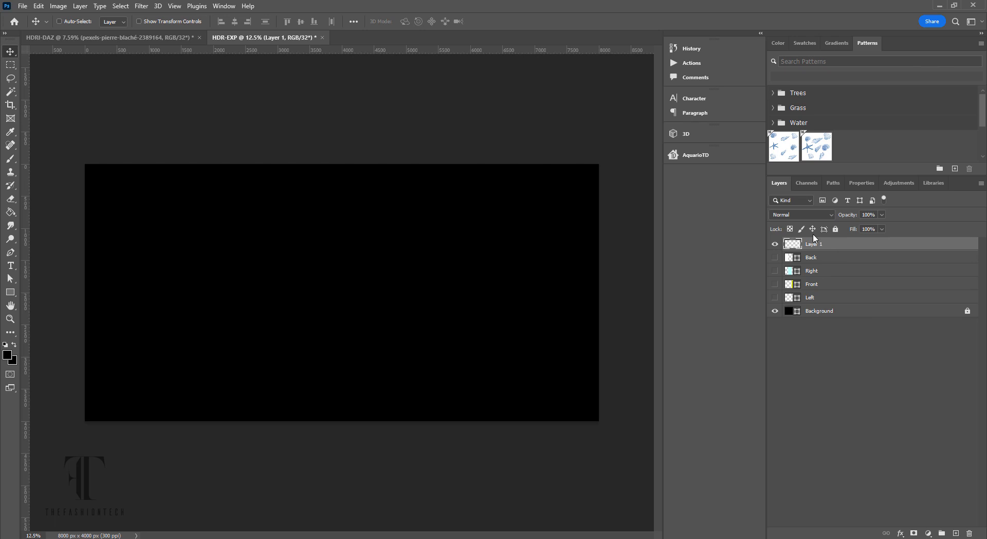
left_click(11, 158)
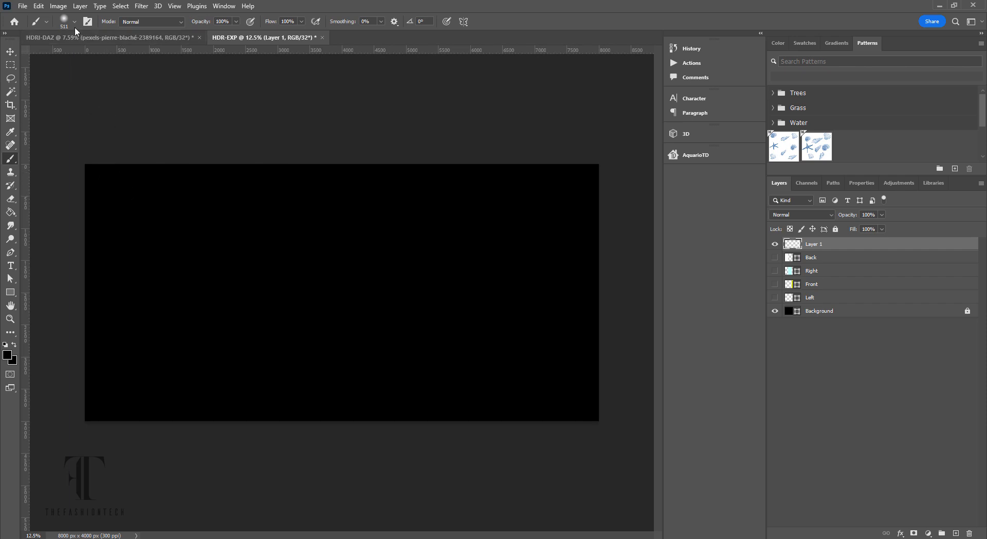
- Make white the painting colour and brush a soft vertical glow near the left edge on Layer 1
left_click(6, 345)
left_click(15, 345)
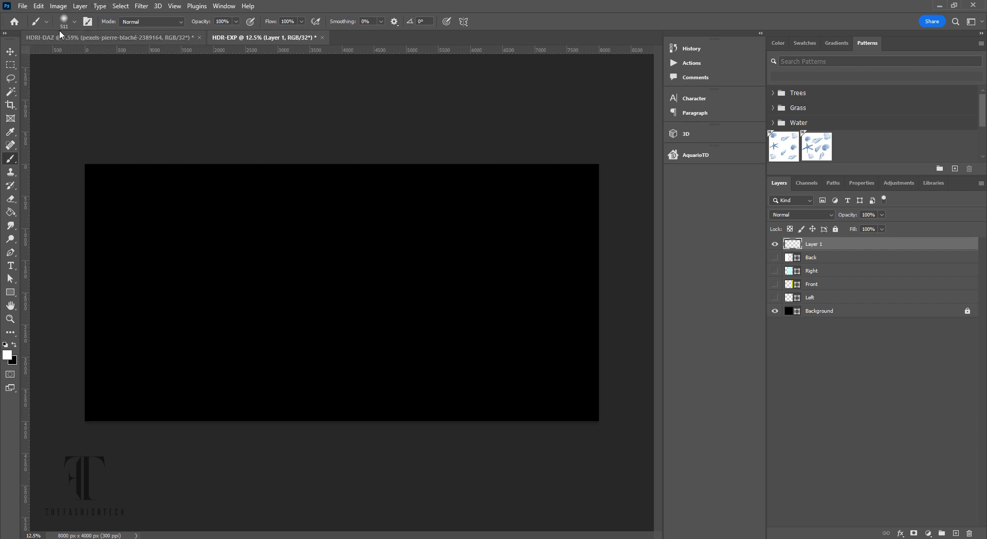
left_click(776, 257)
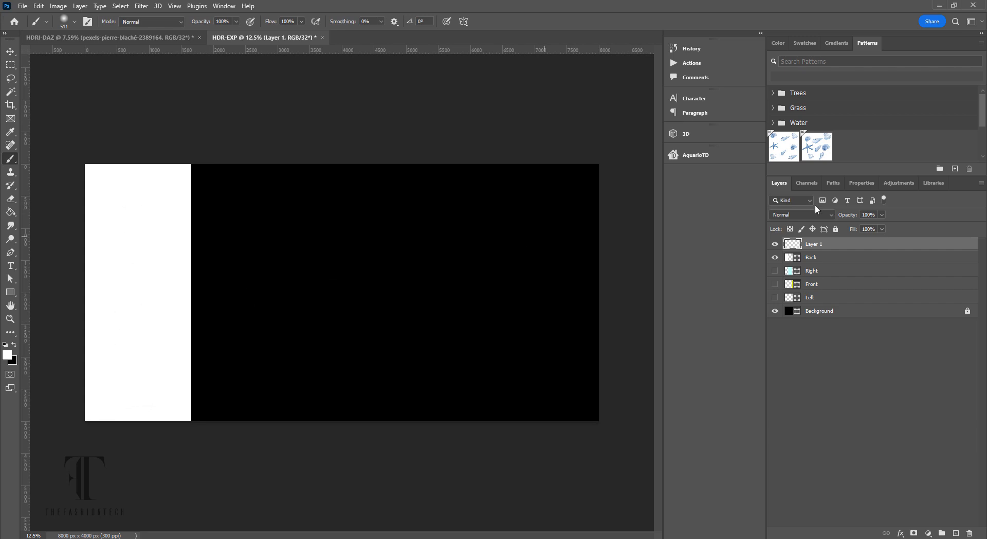
left_click(776, 258)
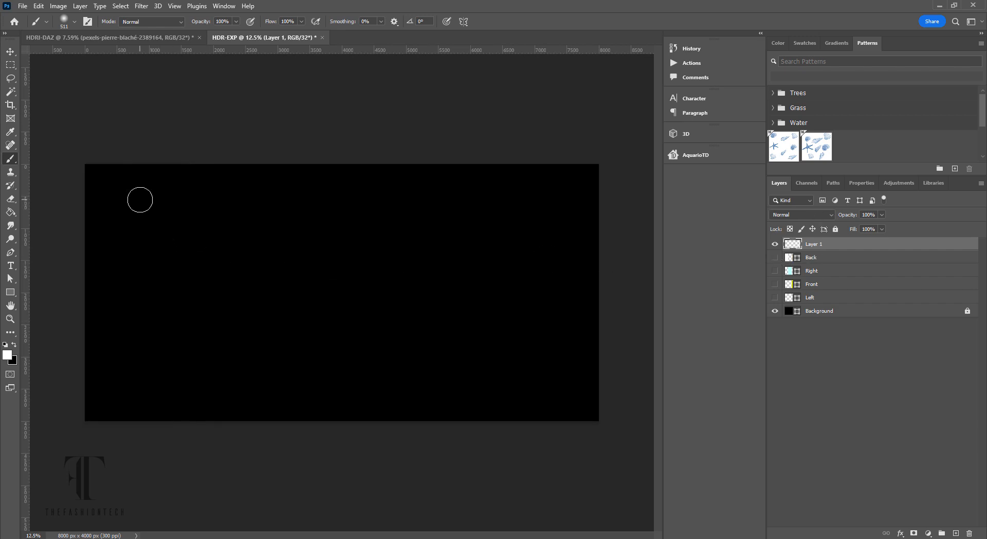
left_click_drag(140, 200, 138, 355)
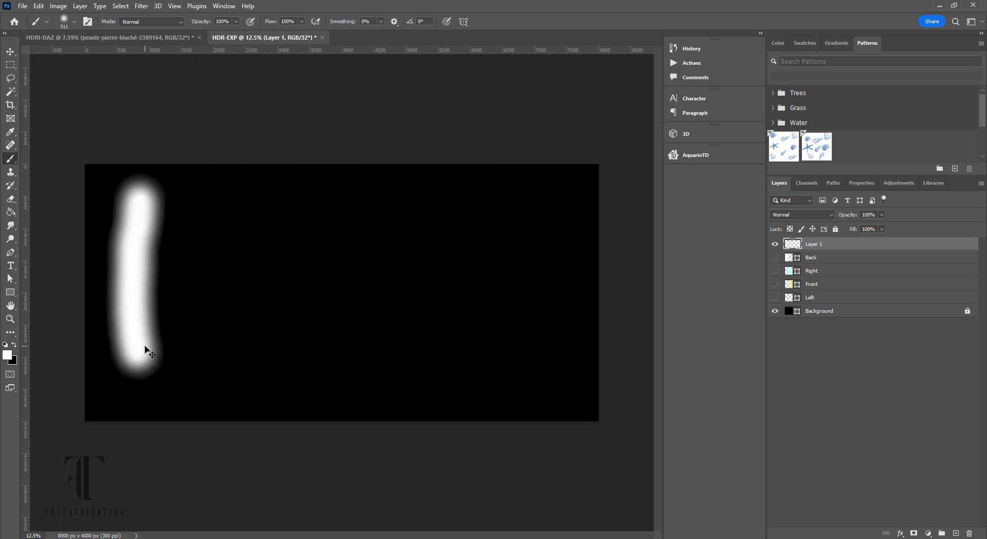
key("ctrl+z")
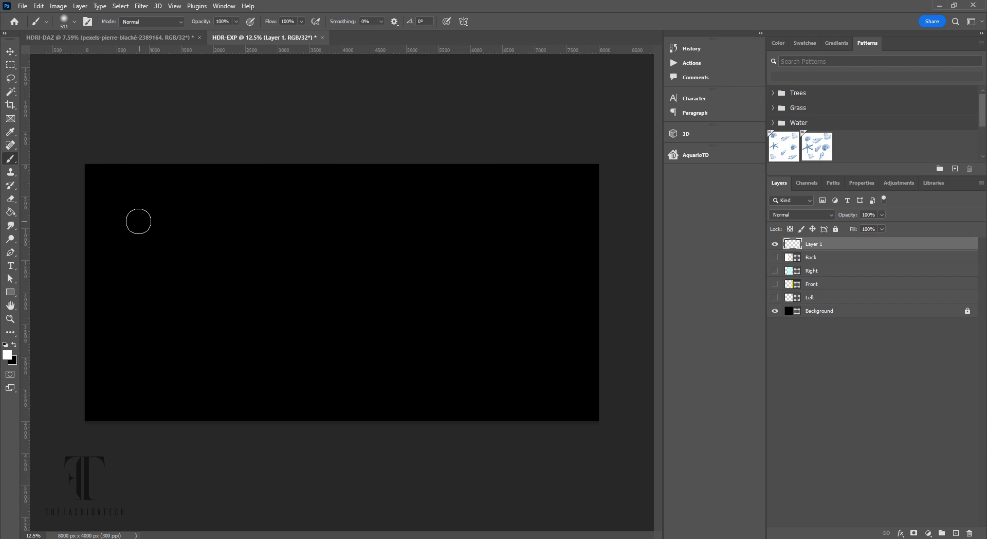
left_click_drag(132, 209, 129, 378)
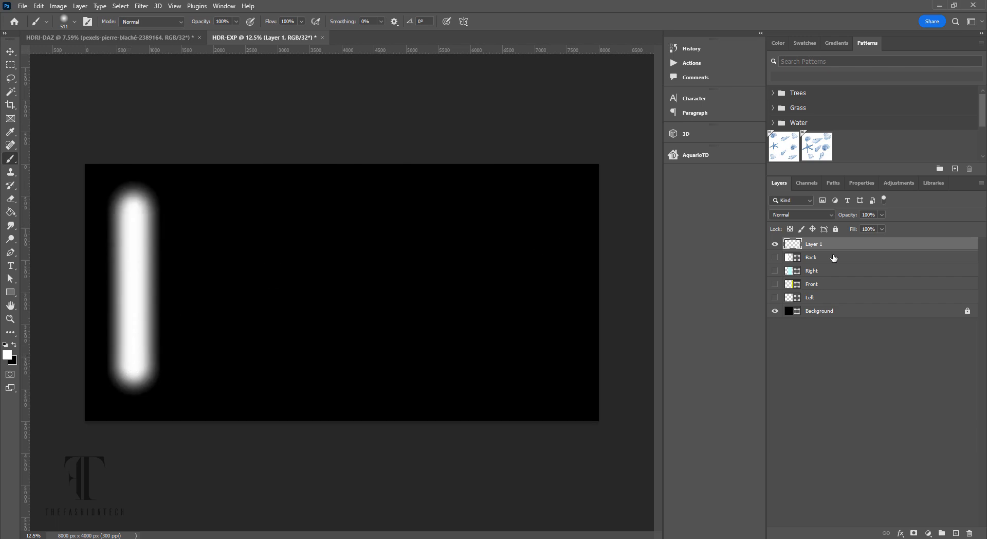
- Paint two soft round white glow dots near the top of Layer 1
left_click(837, 273)
left_click(775, 272)
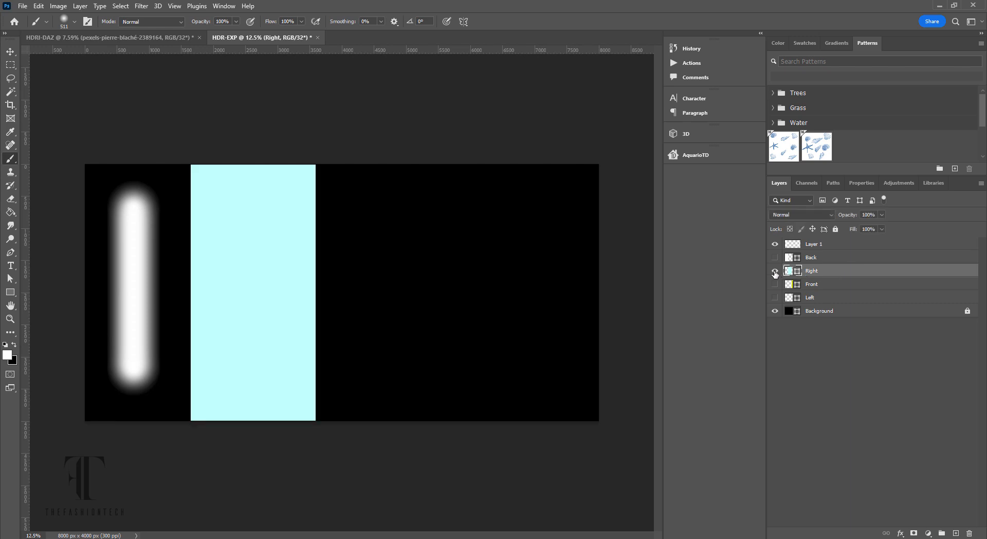
left_click(775, 272)
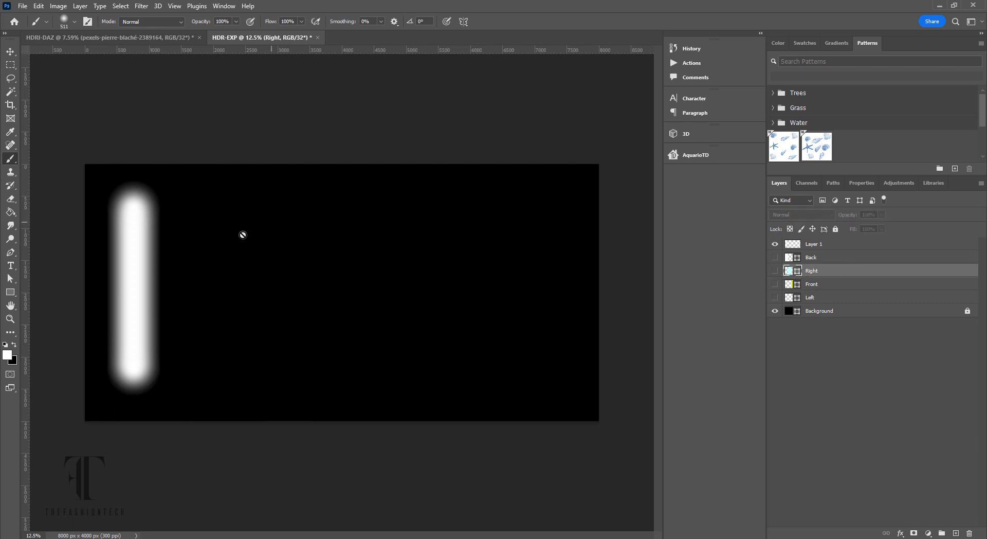
left_click(830, 245)
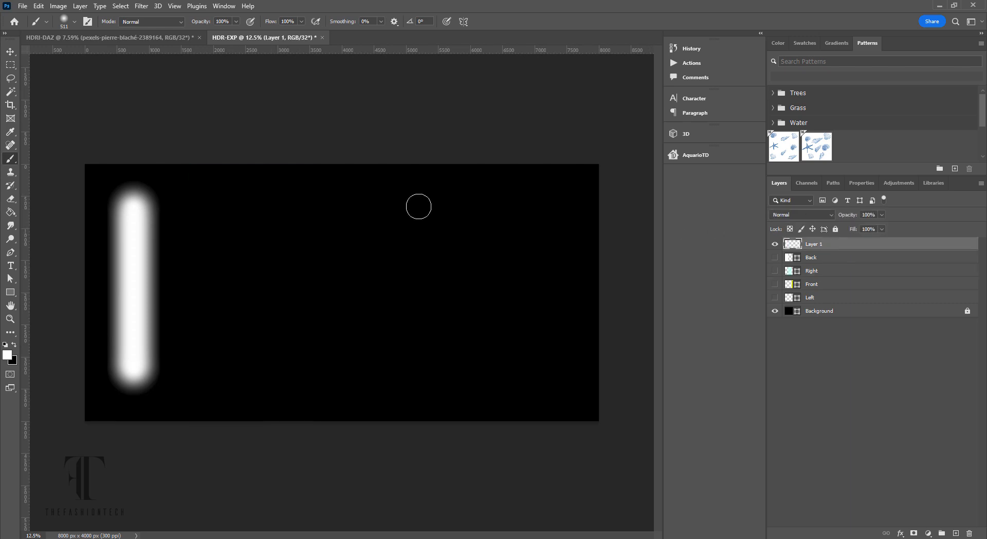
left_click(212, 221)
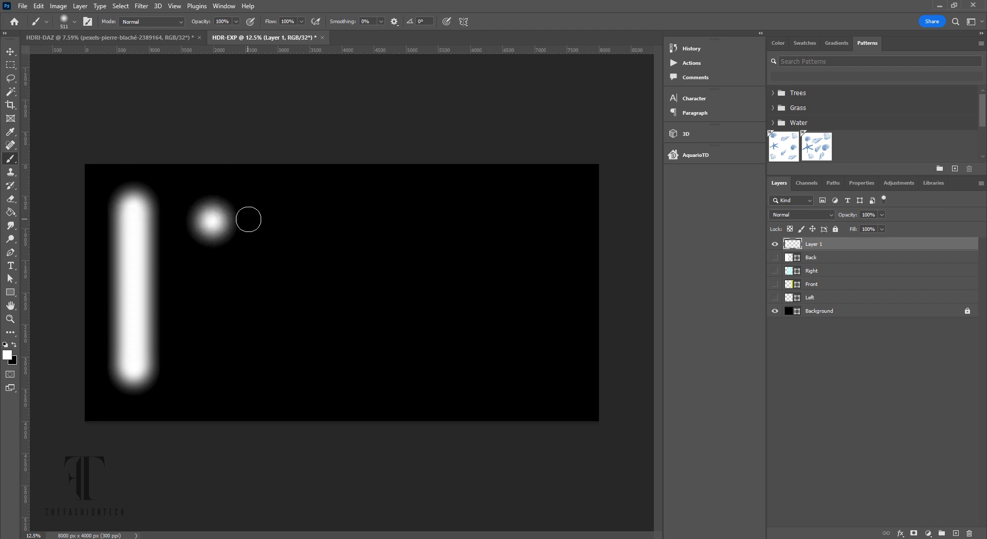
left_click(250, 220)
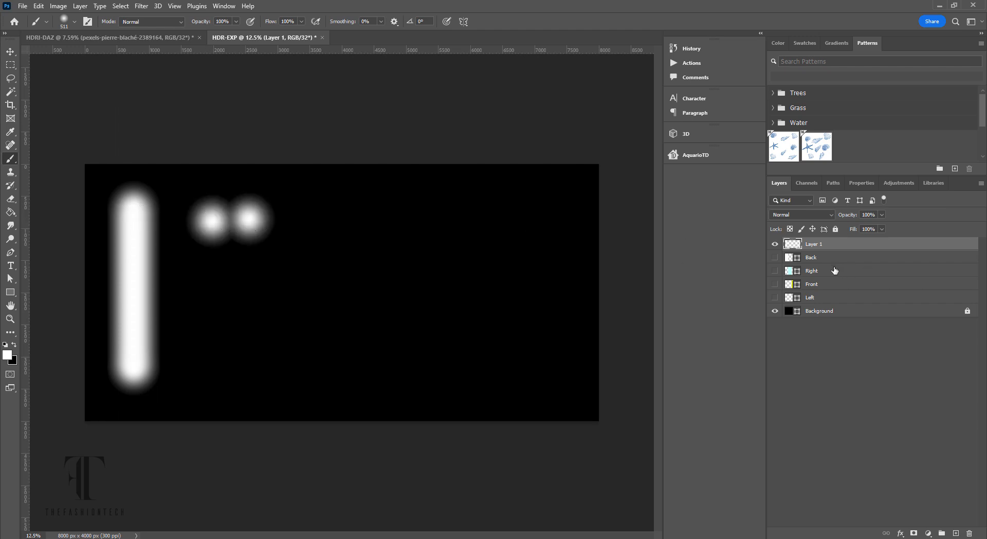
- Paint a straight horizontal white glow bar across the middle of the canvas
left_click(775, 284)
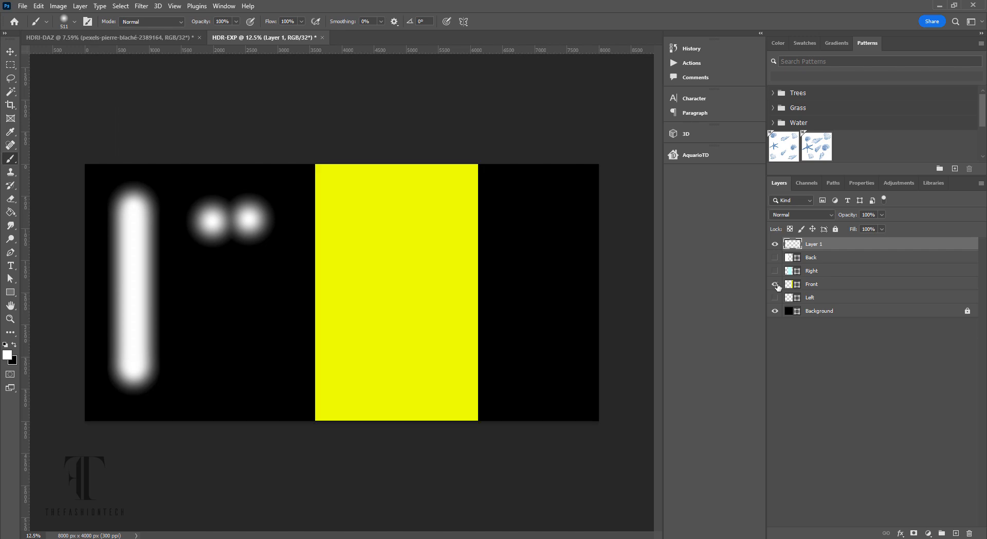
left_click(837, 286)
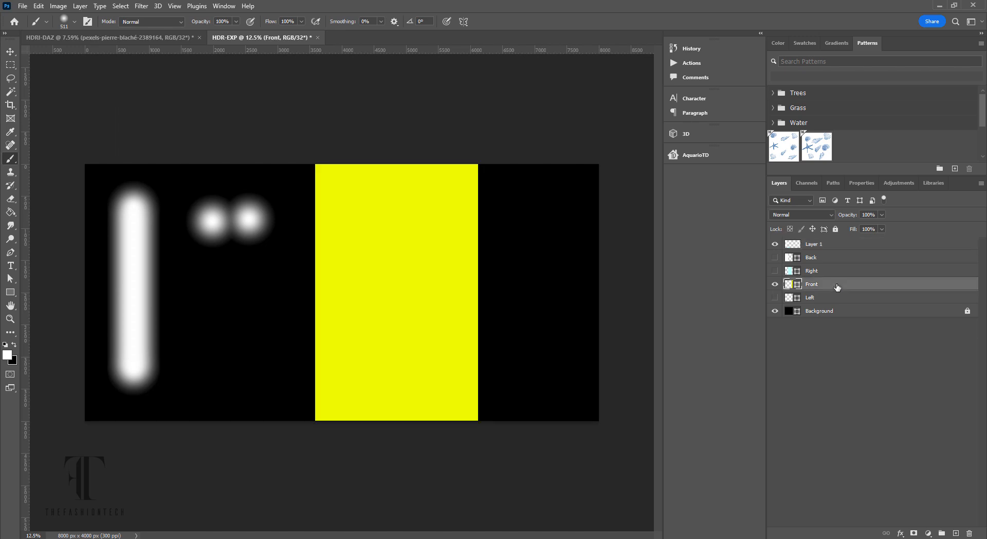
left_click(775, 285)
left_click(825, 248)
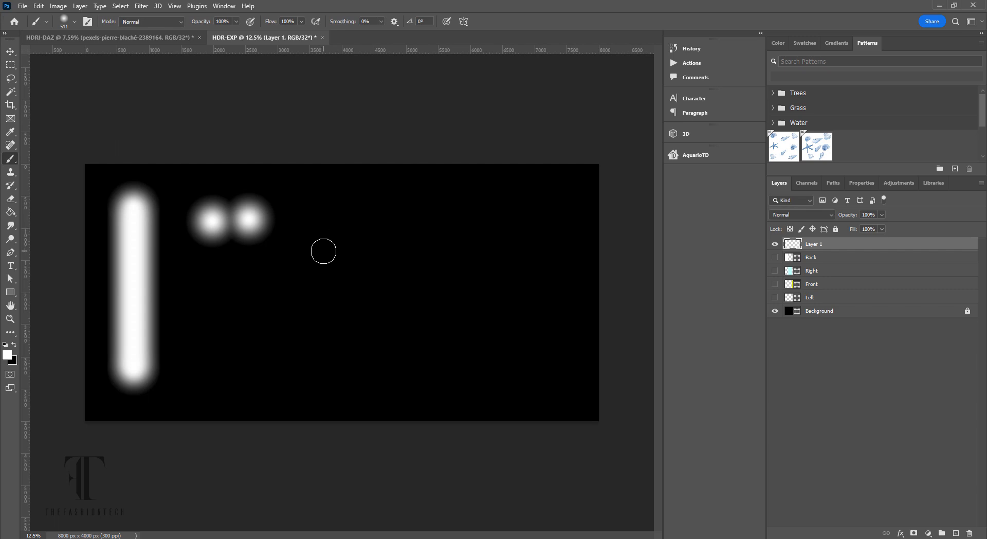
left_click_drag(324, 255, 383, 251)
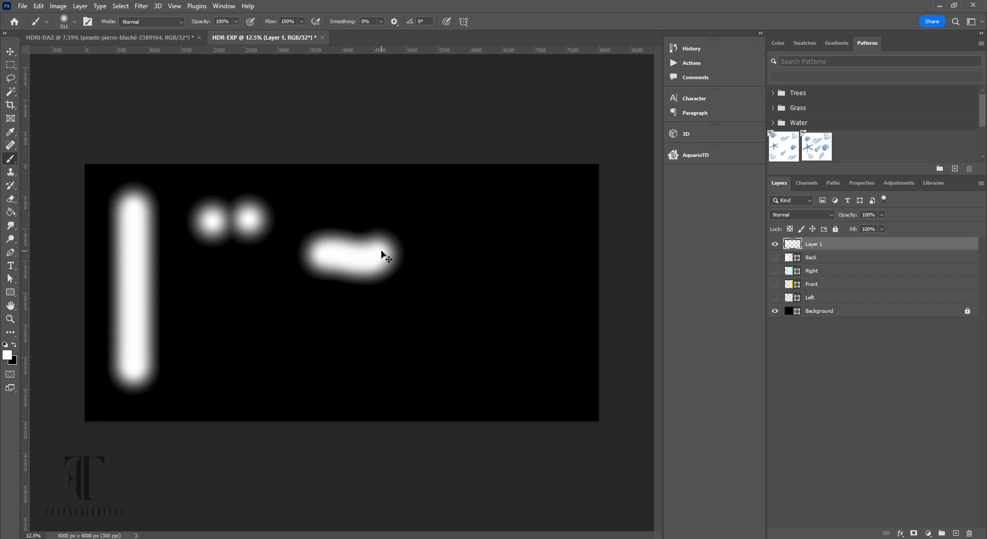
key("ctrl+z")
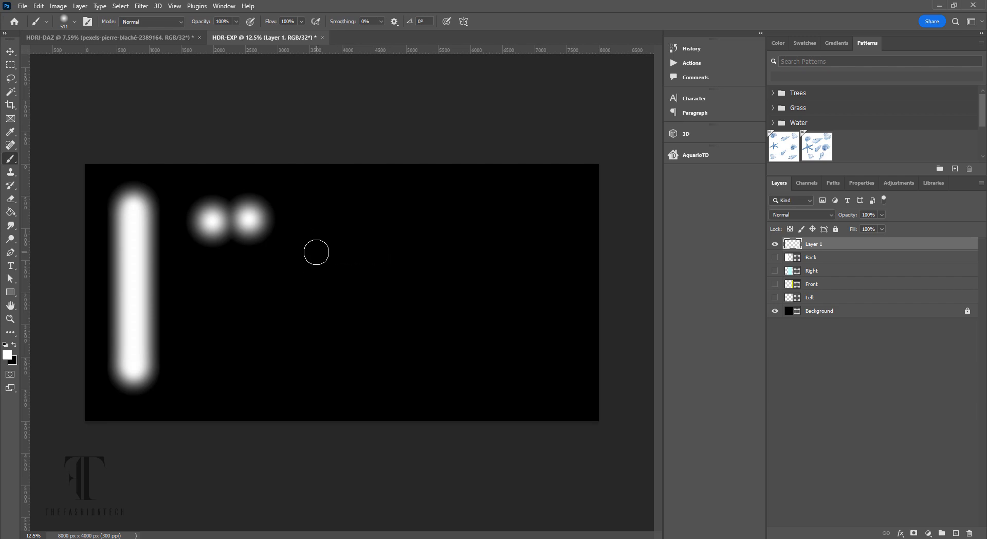
left_click_drag(317, 253, 384, 251)
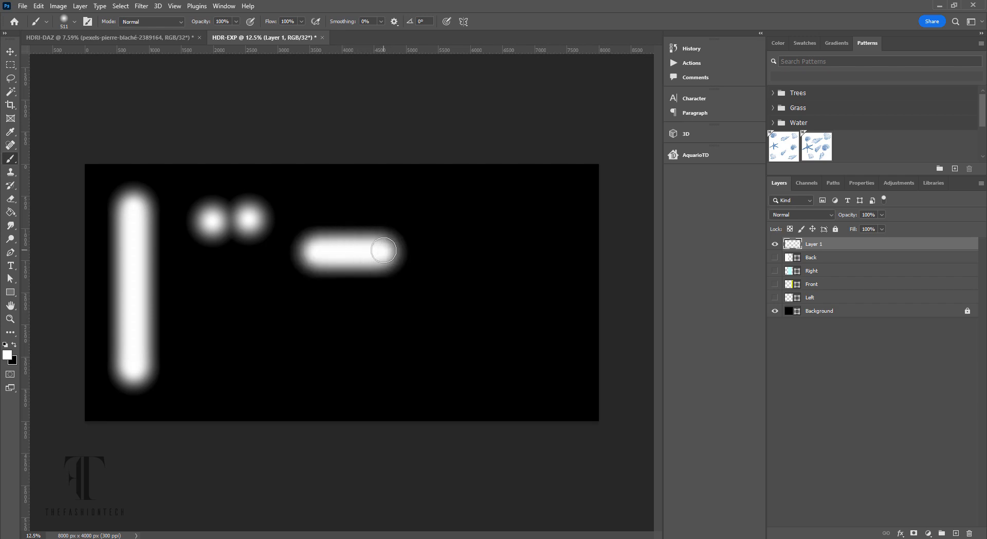
- Paint a vertical white glow strip along the canvas's right edge
left_click(827, 299)
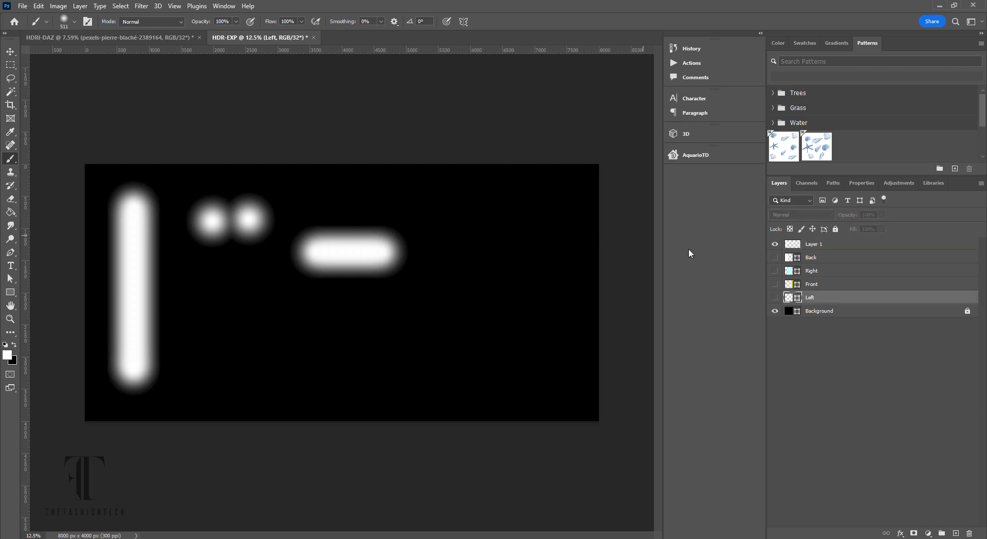
left_click(832, 248)
left_click(775, 298)
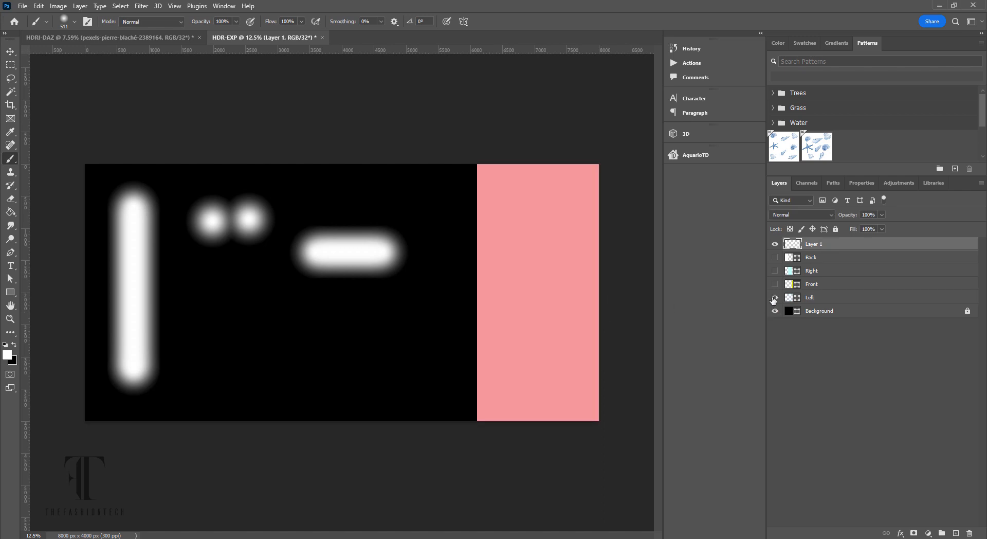
left_click(775, 298)
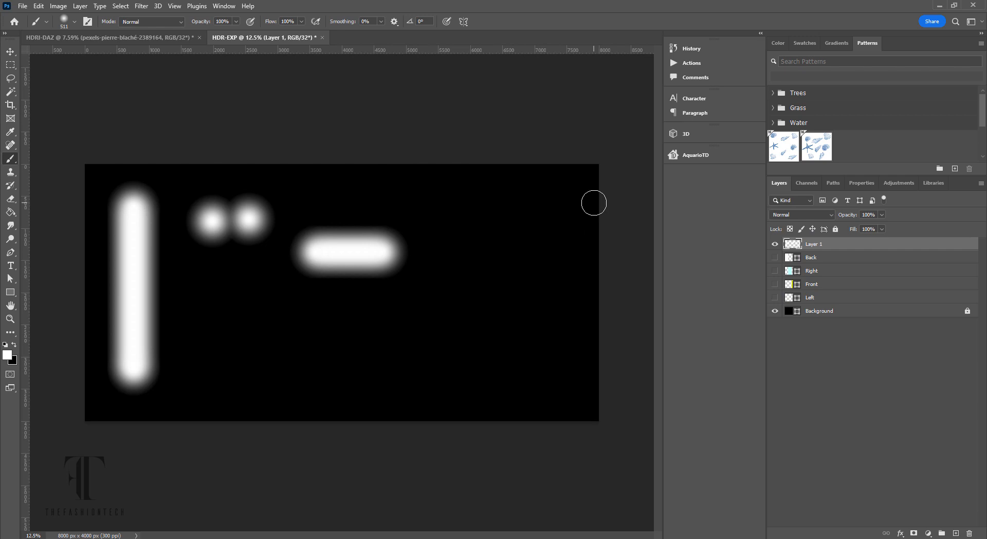
left_click_drag(594, 203, 628, 364)
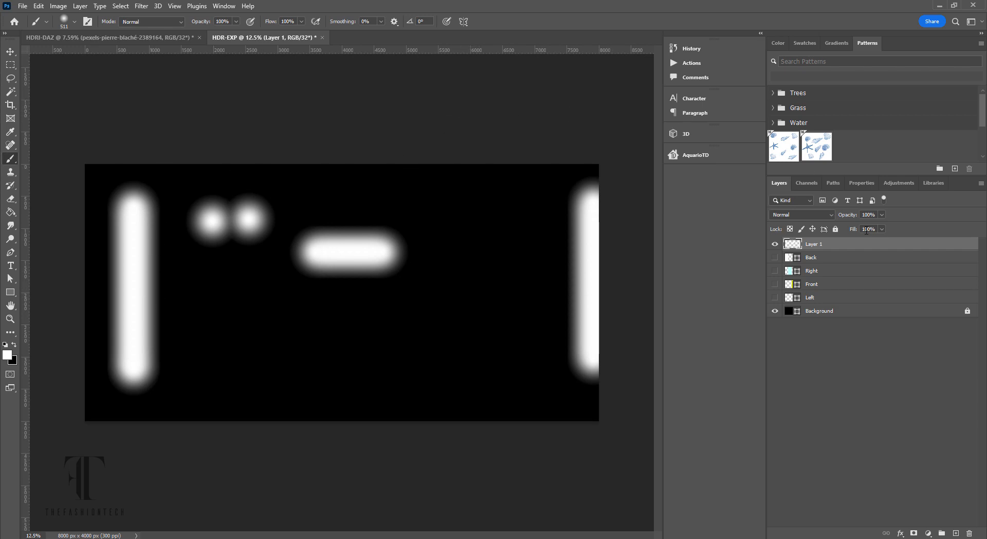
- Deselect all layers, then abandon an initial save attempt without changing the format
left_click(841, 381)
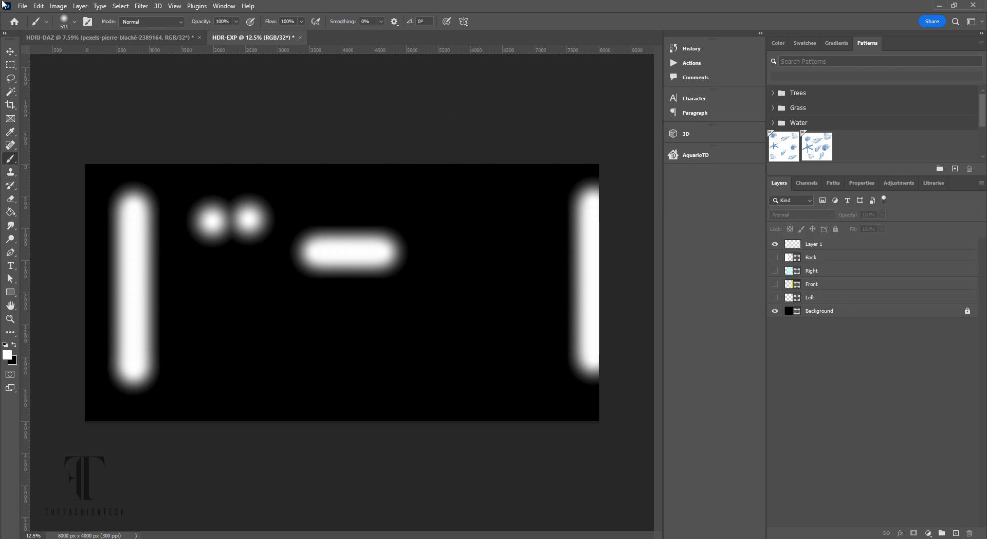
left_click(22, 6)
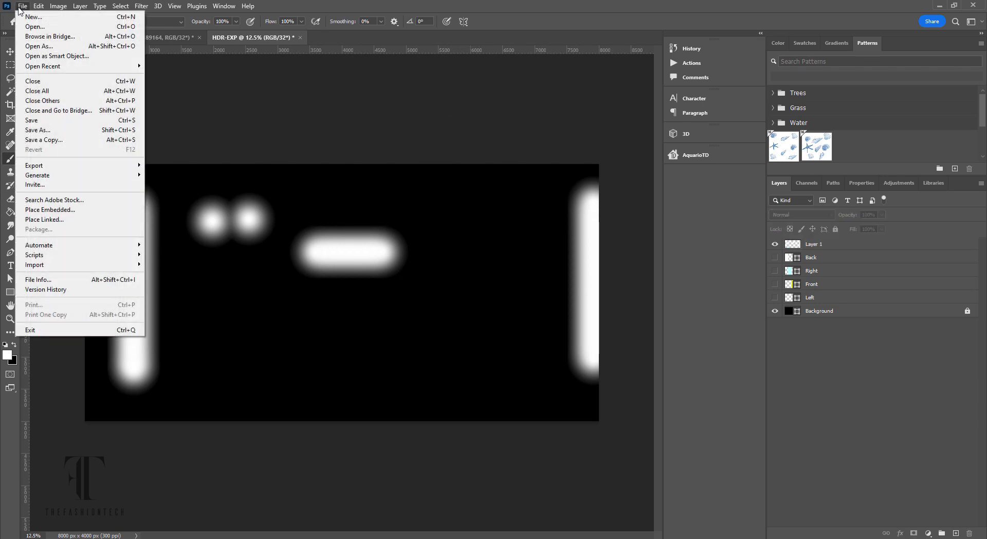
left_click(51, 123)
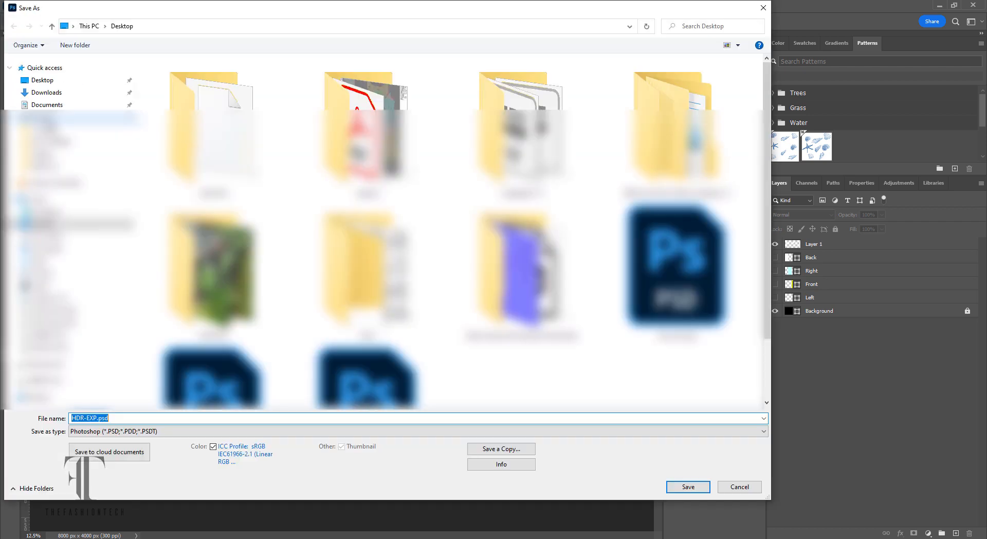
left_click(165, 431)
left_click(740, 487)
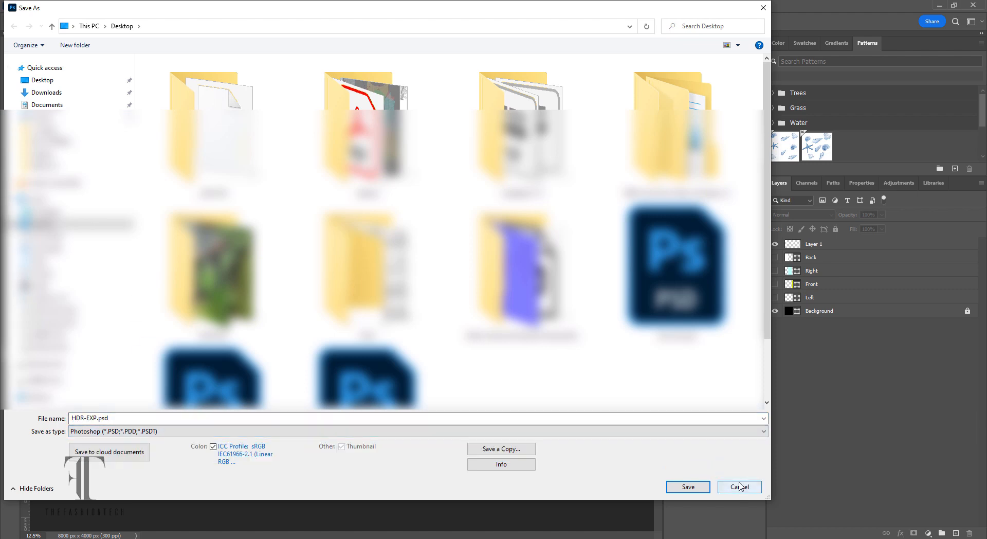
left_click(739, 487)
- Save a separate copy in Radiance (*.HDR) format named HDR-EXP.hdr
left_click(23, 6)
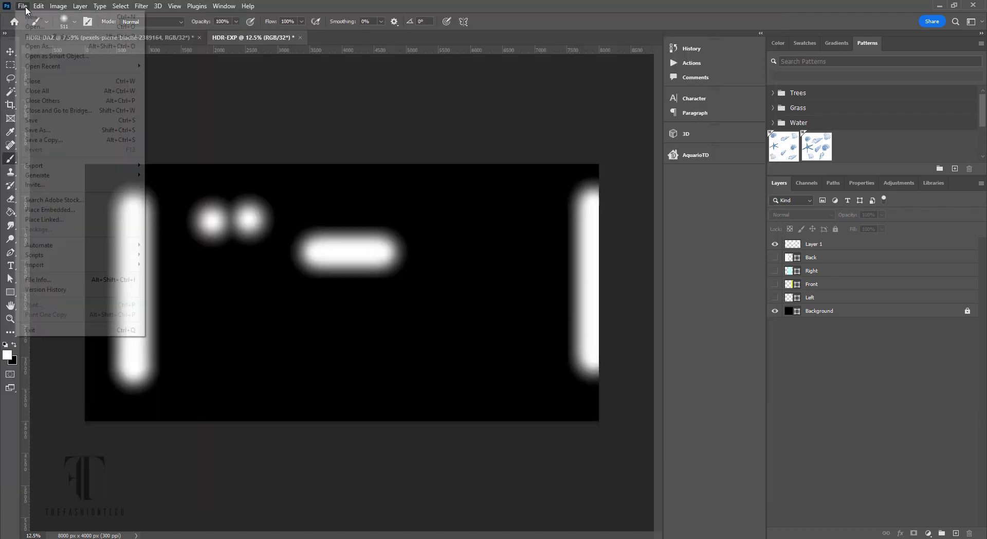
left_click(60, 132)
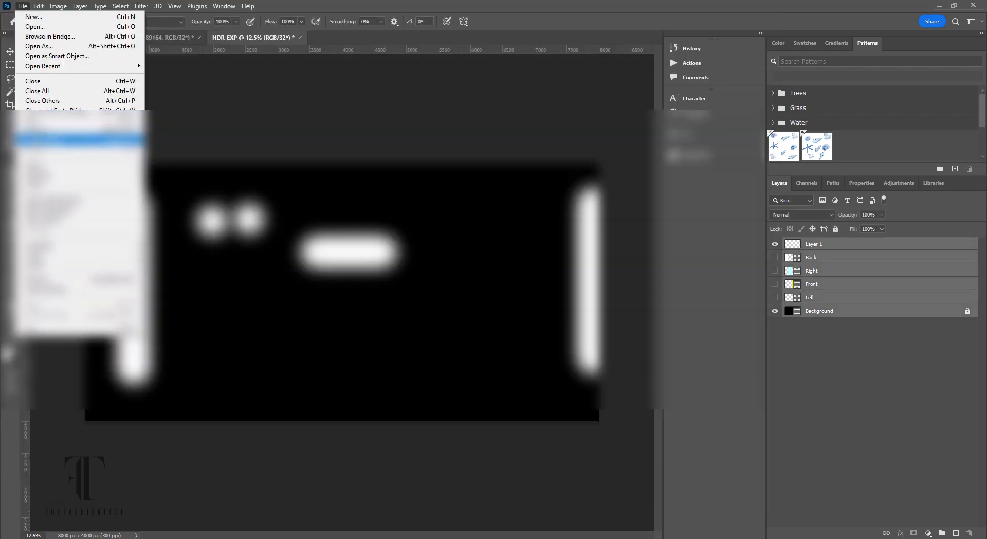
left_click(59, 143)
left_click(175, 432)
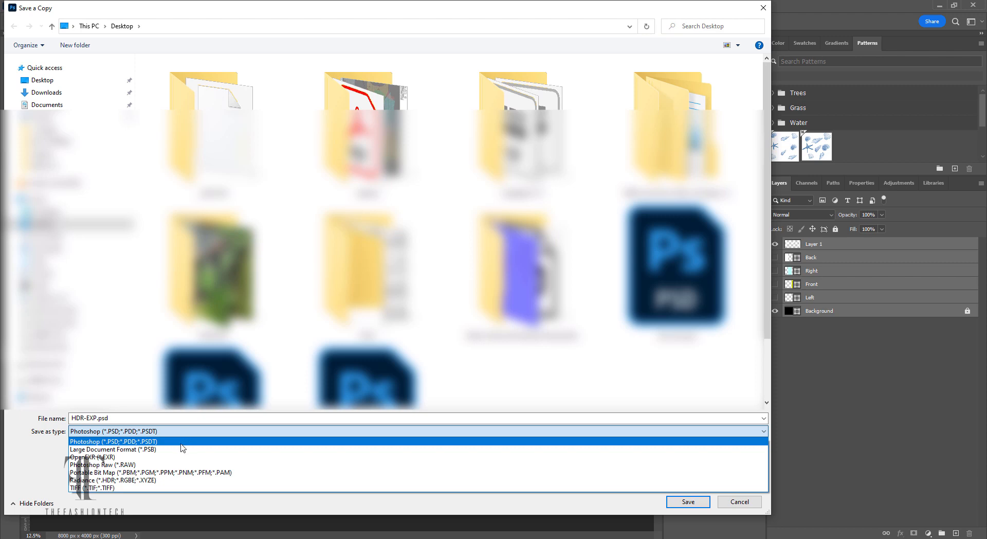
left_click(173, 481)
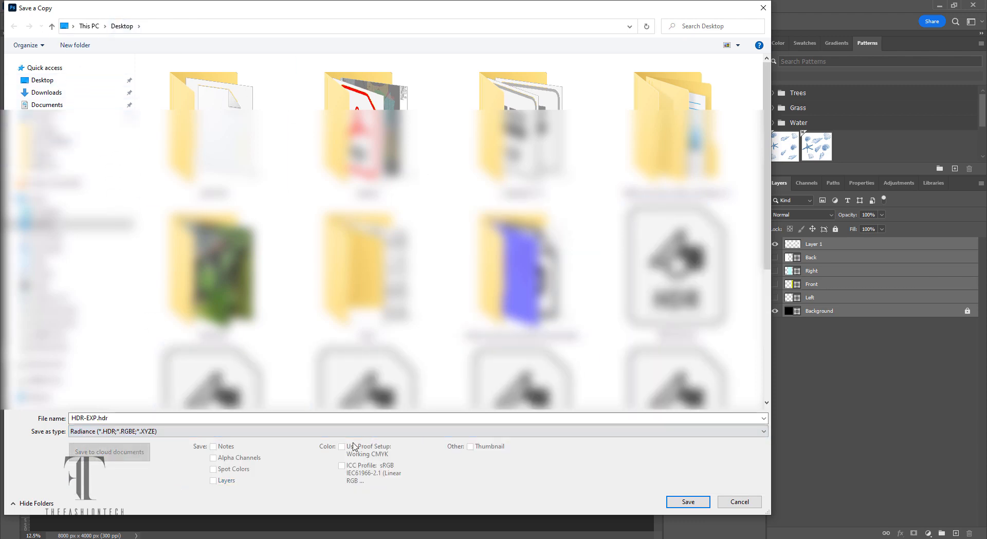
double_click(96, 417)
left_click(98, 418)
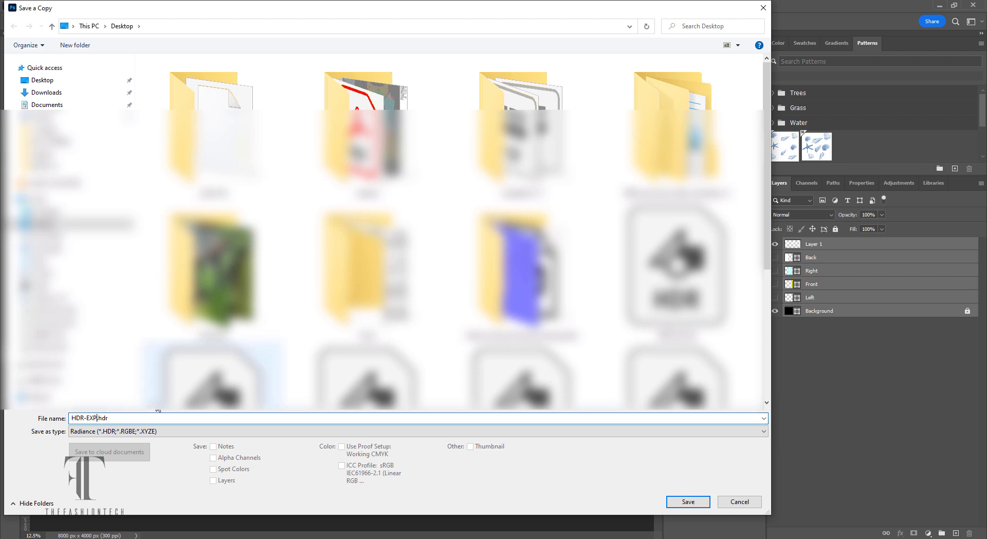
key("Return")
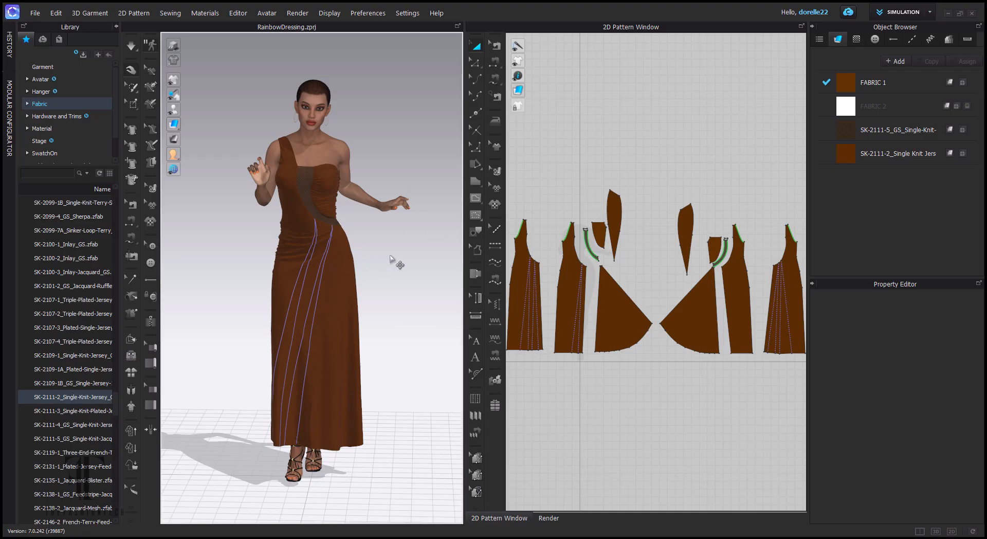
- Zoom in on the avatar's neck and shoulder from the side and select the black choker
left_click_drag(397, 262, 534, 280)
scroll(356, 124, "up", 12)
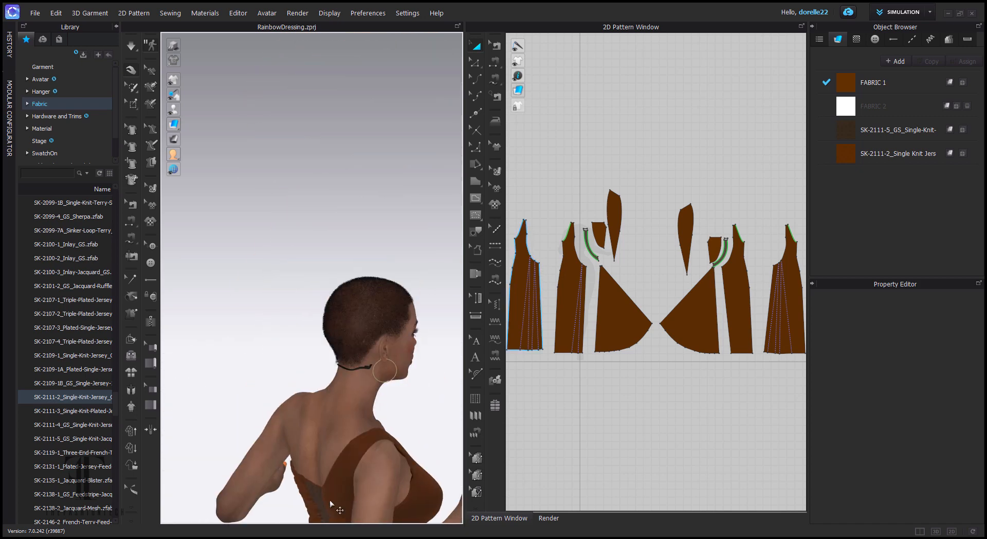
left_click_drag(389, 454, 319, 198)
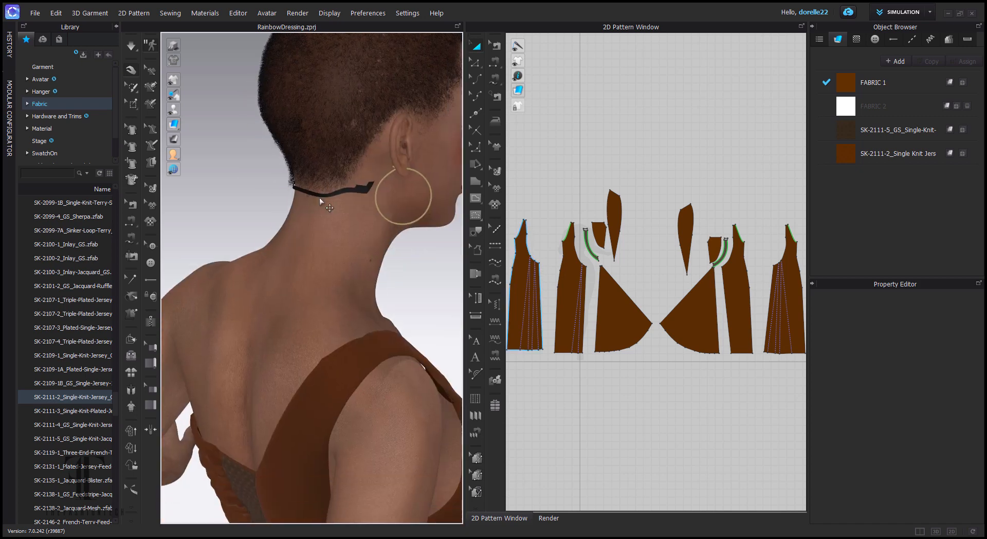
left_click(363, 190)
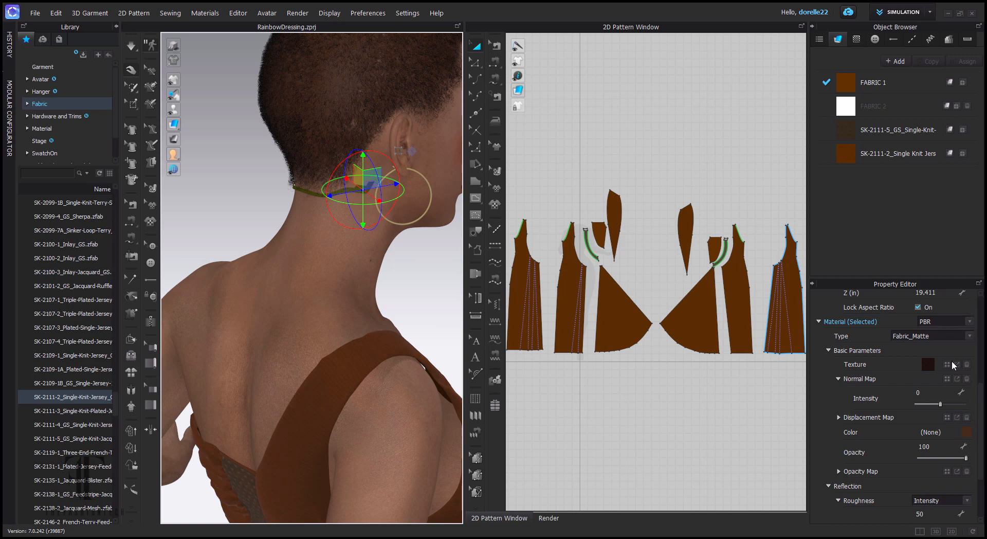
- Apply ShortAfro_Opacity1.tif from NIVEA 2.0 > ConvertedMaps as the choker's texture
left_click(947, 364)
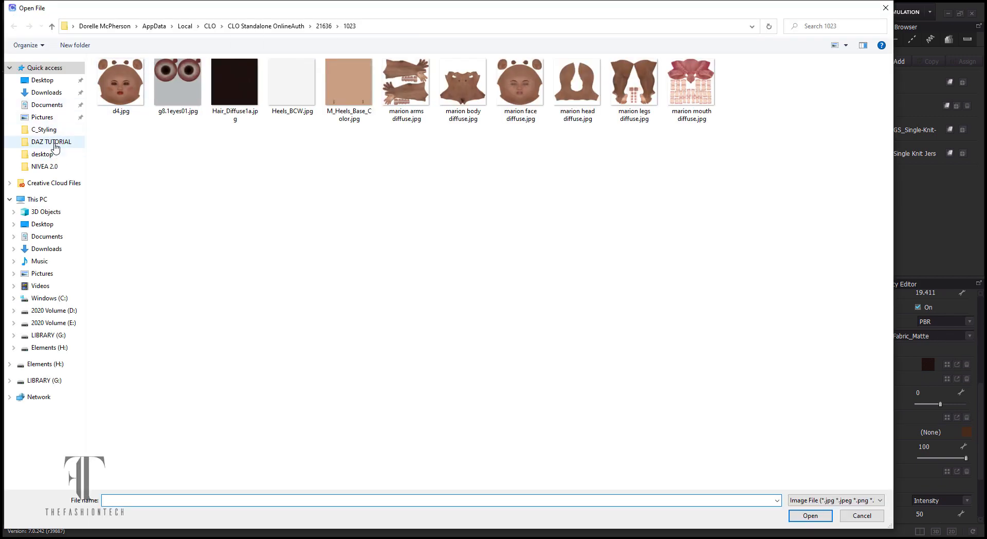
left_click(51, 141)
left_click(44, 166)
double_click(123, 107)
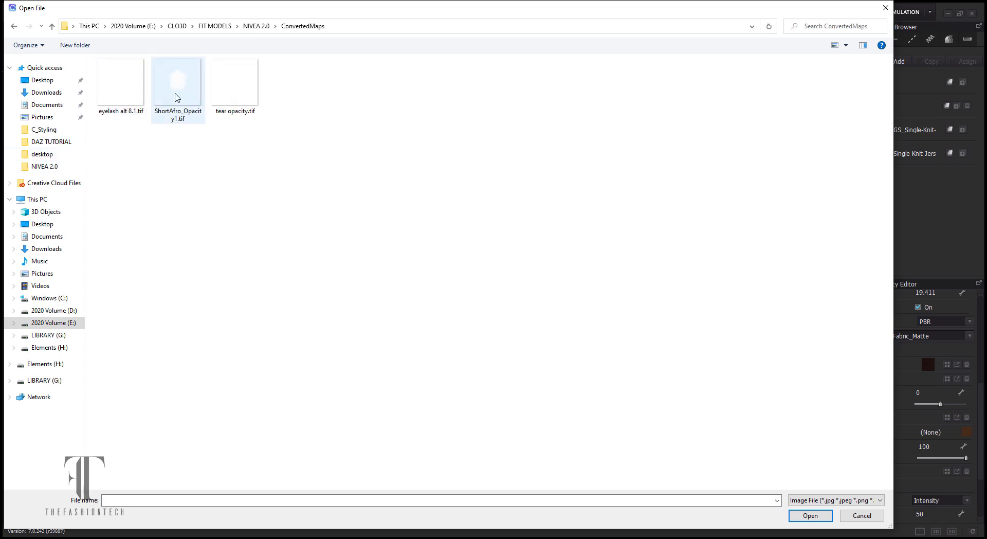
double_click(177, 84)
- Clear the selection, frame the full avatar from the front, and open the render window
left_click(421, 275)
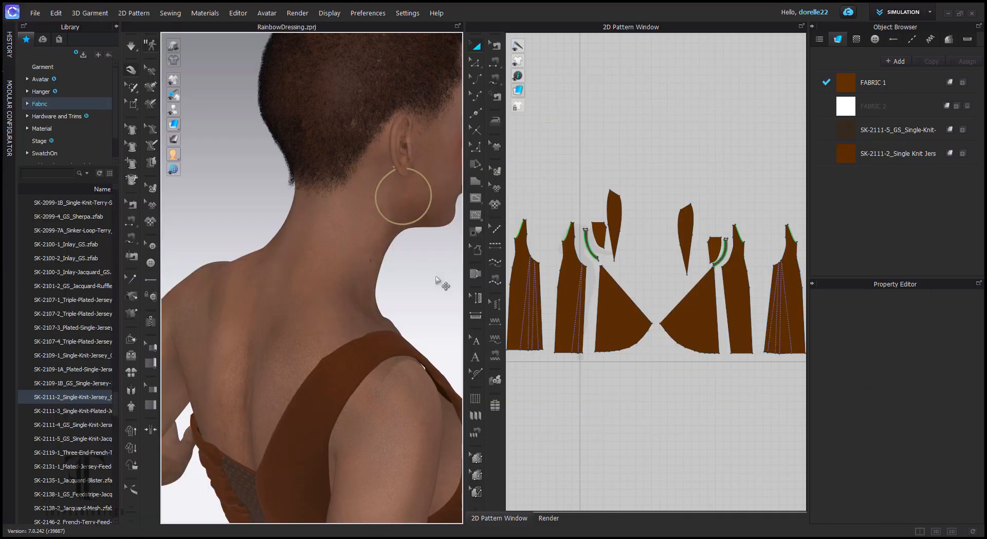
scroll(434, 320, "down", 5)
left_click_drag(404, 312, 233, 285)
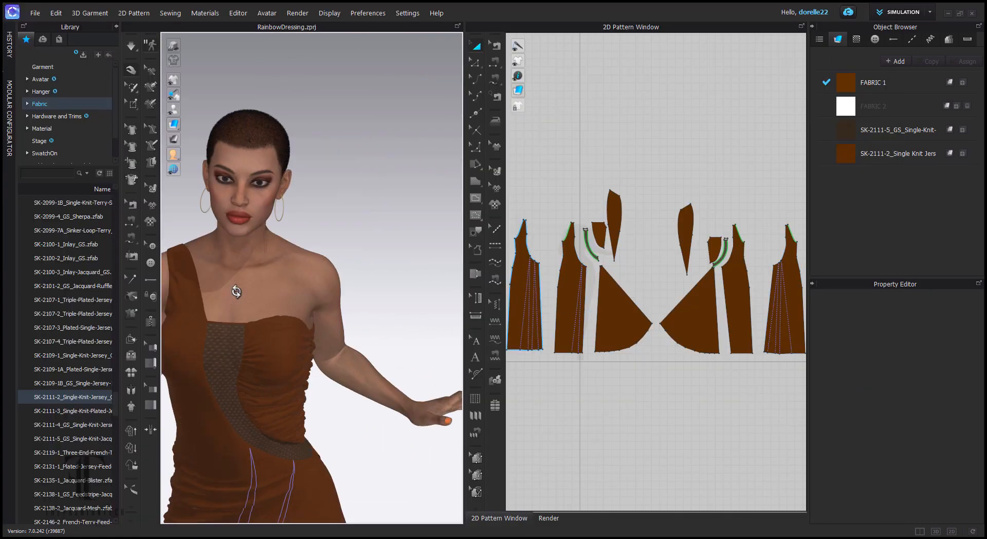
left_click_drag(356, 250, 413, 151)
scroll(395, 191, "down", 1)
scroll(395, 191, "down", 1)
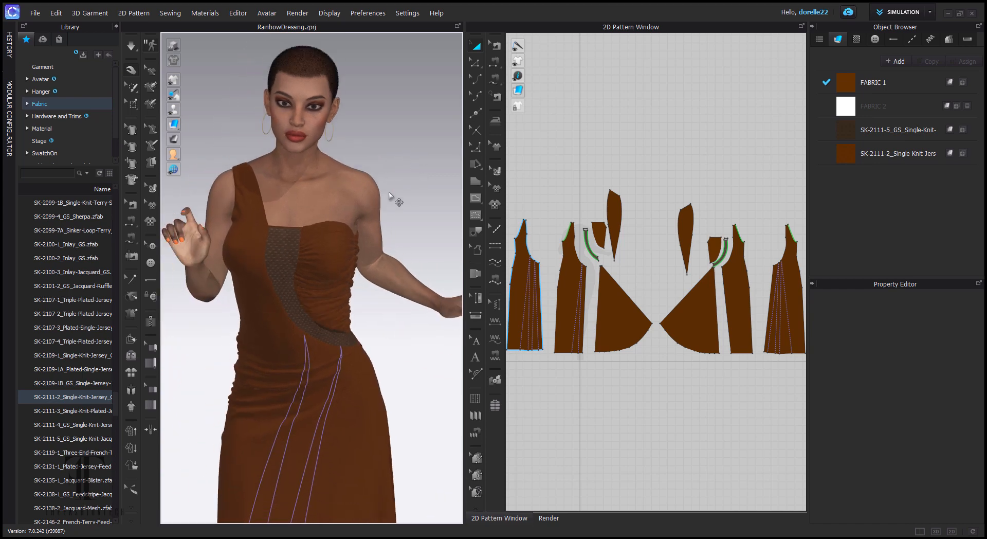
scroll(393, 183, "down", 1)
scroll(387, 185, "down", 2)
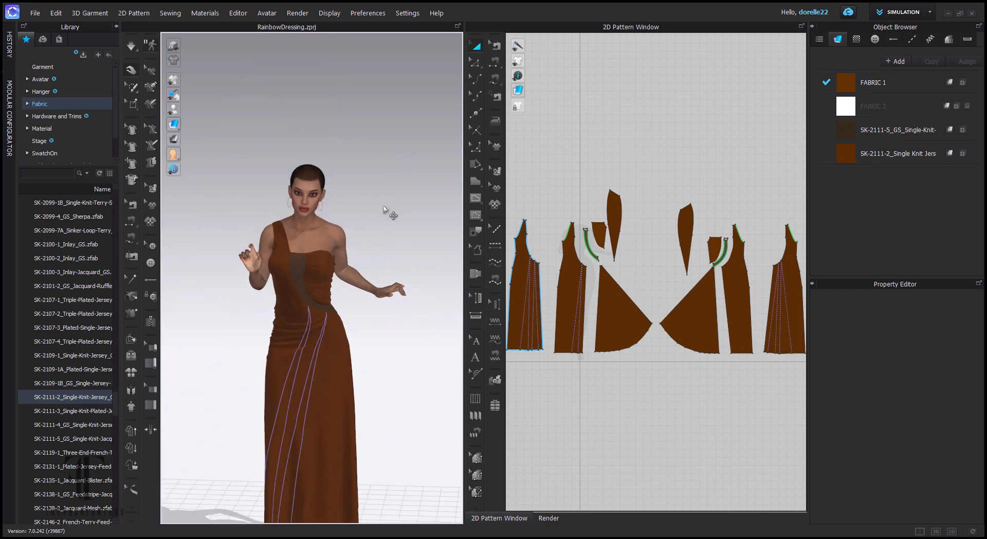
left_click_drag(391, 212, 403, 122)
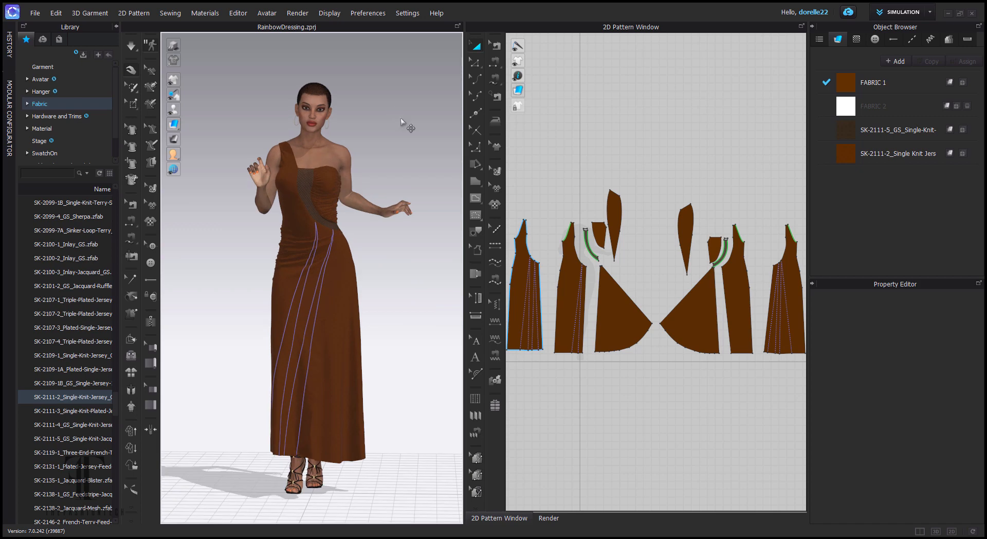
left_click(549, 518)
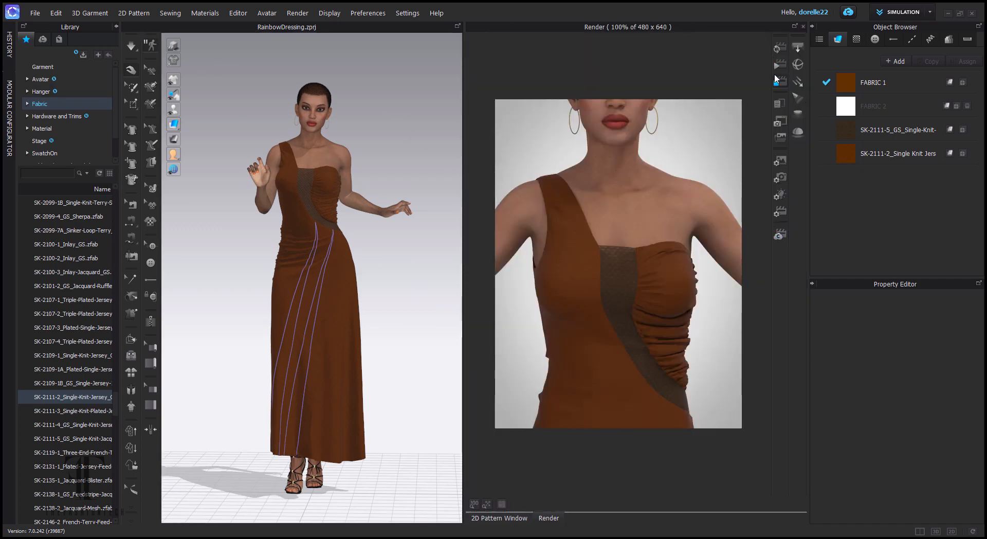
- Render the full-length avatar, reframe the camera, and show the dome light properties
left_click(780, 47)
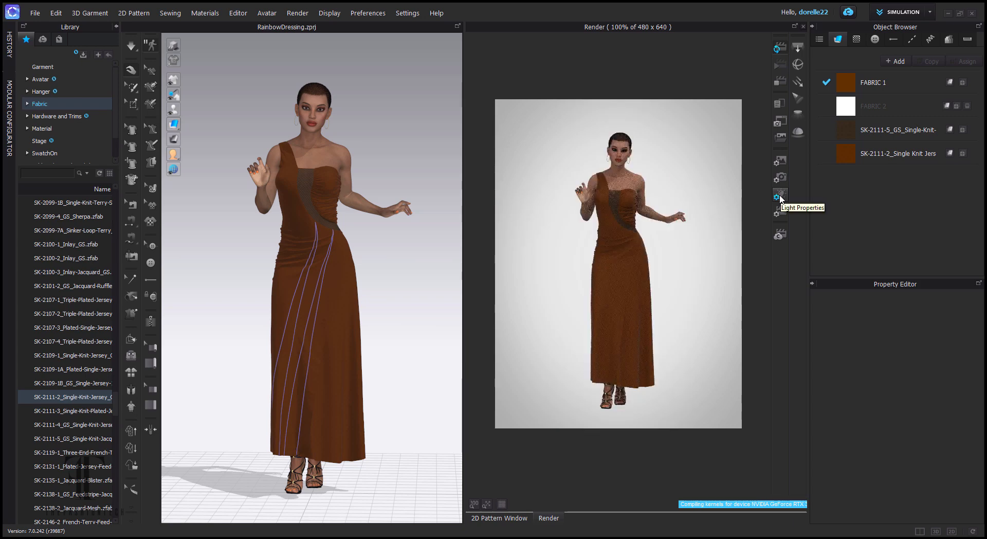
scroll(684, 235, "up", 2)
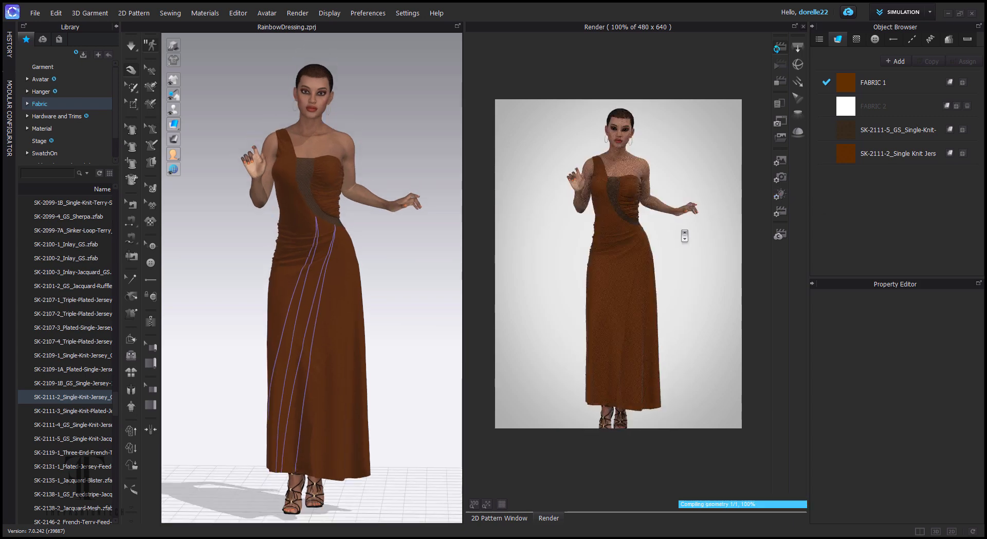
left_click_drag(685, 236, 690, 227)
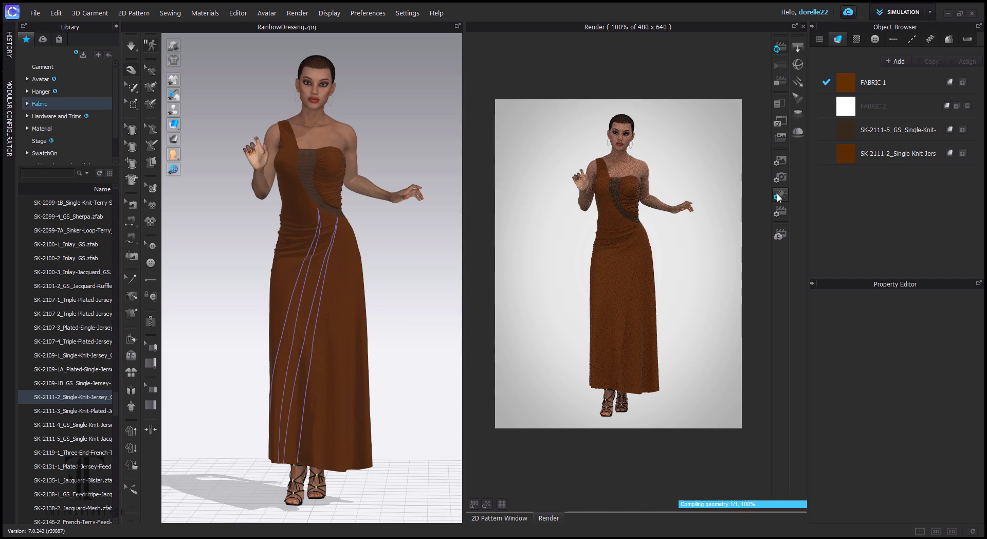
left_click(779, 196)
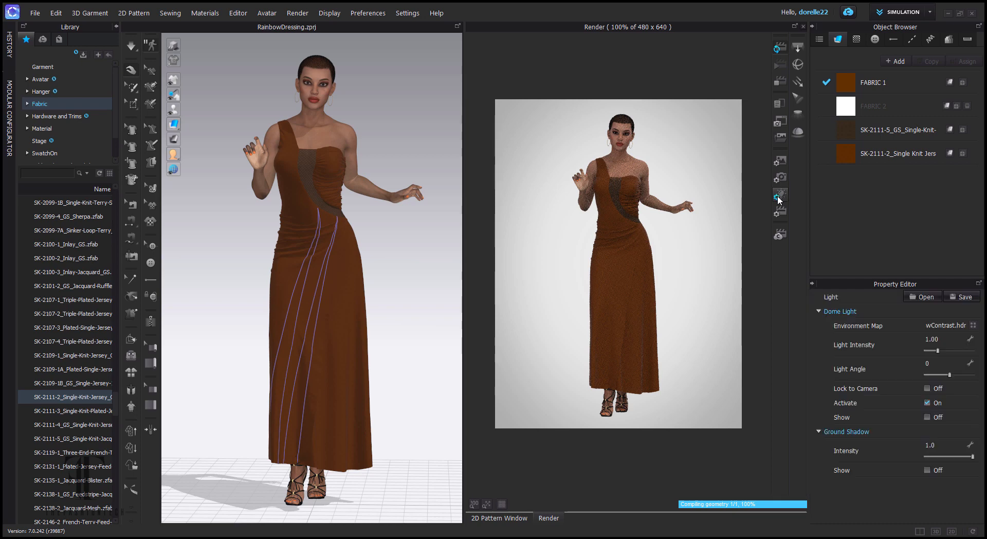
- Load HDR-EXP1.hdr from the Desktop as the dome light's environment map
left_click(974, 326)
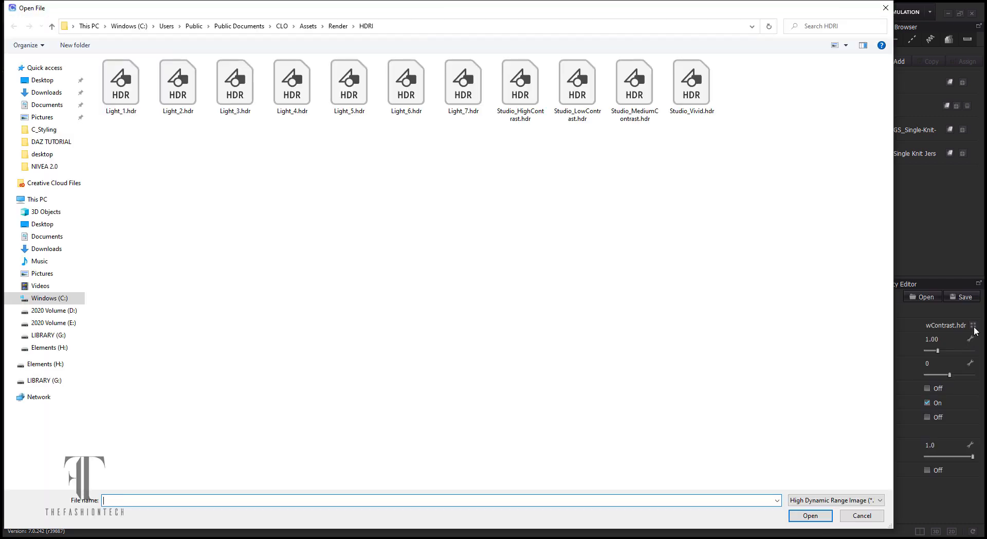
left_click(42, 80)
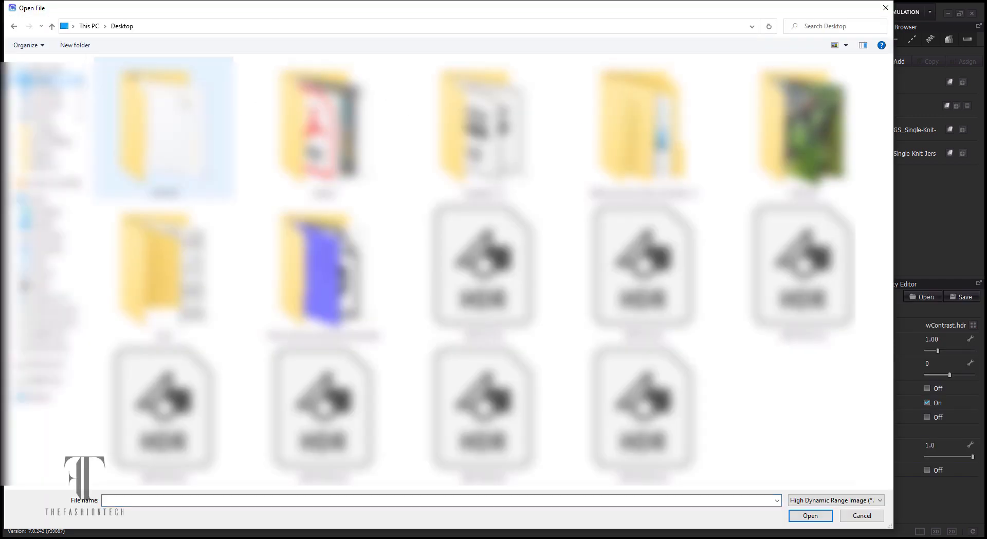
left_click(492, 309)
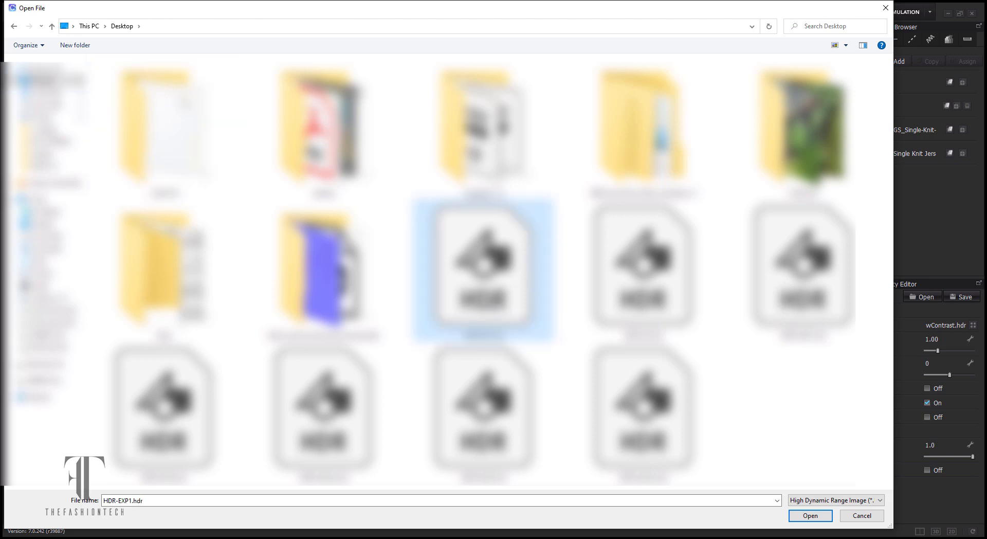
double_click(491, 304)
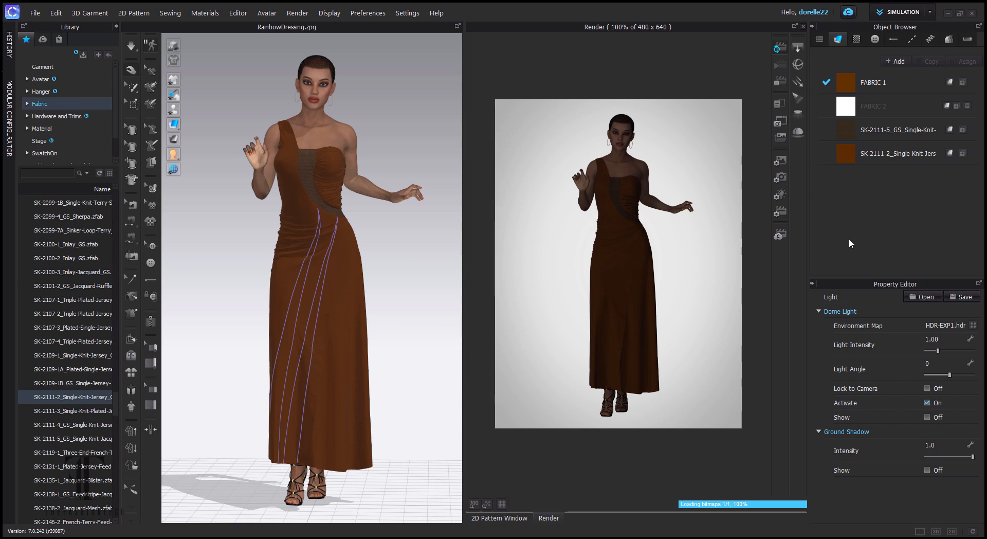
- Set the dome light intensity to 4.00 and show the 480 × 640 render image settings
double_click(946, 339)
type("4")
key("Return")
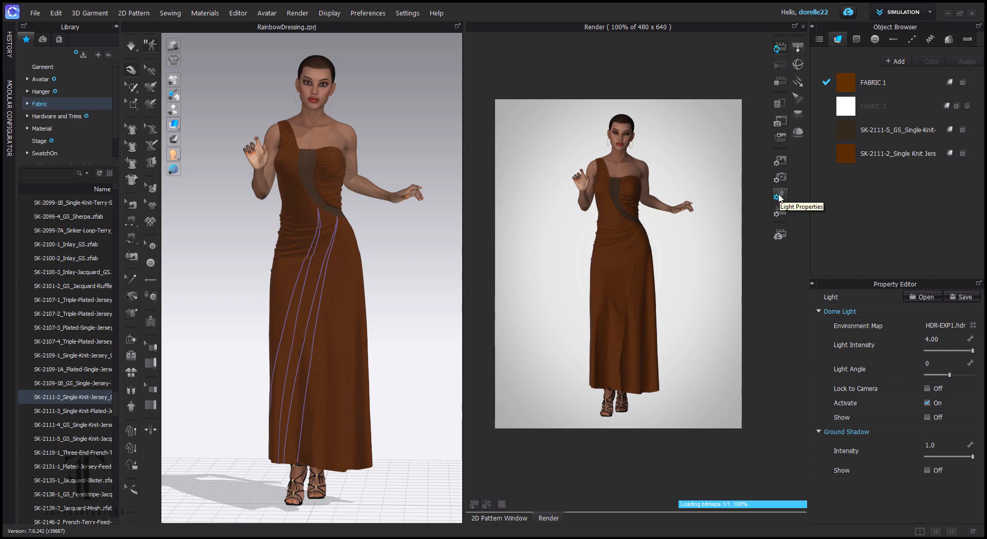
left_click(780, 161)
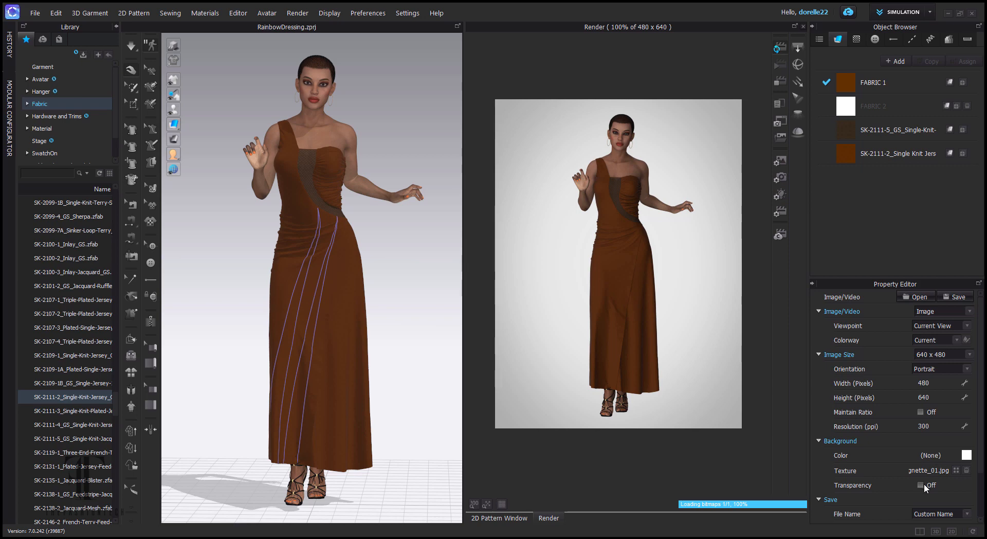
- Set the render background colour to black and return to the dome light settings
left_click(967, 455)
left_click(450, 302)
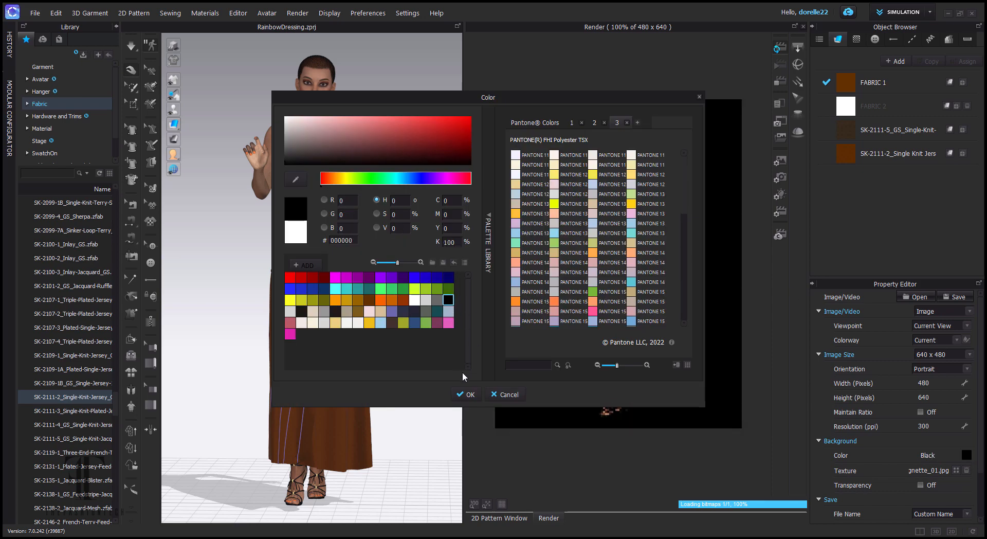
left_click(466, 394)
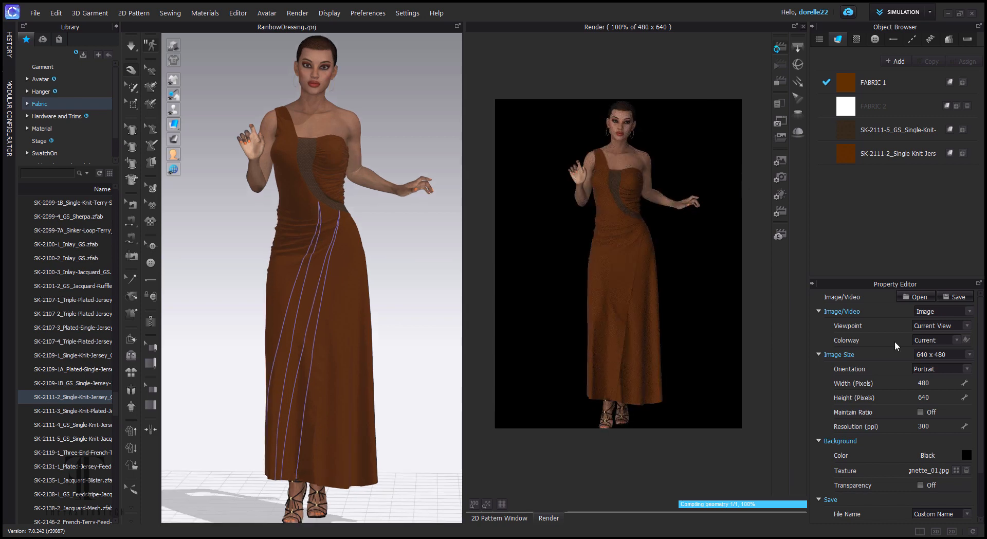
left_click(786, 194)
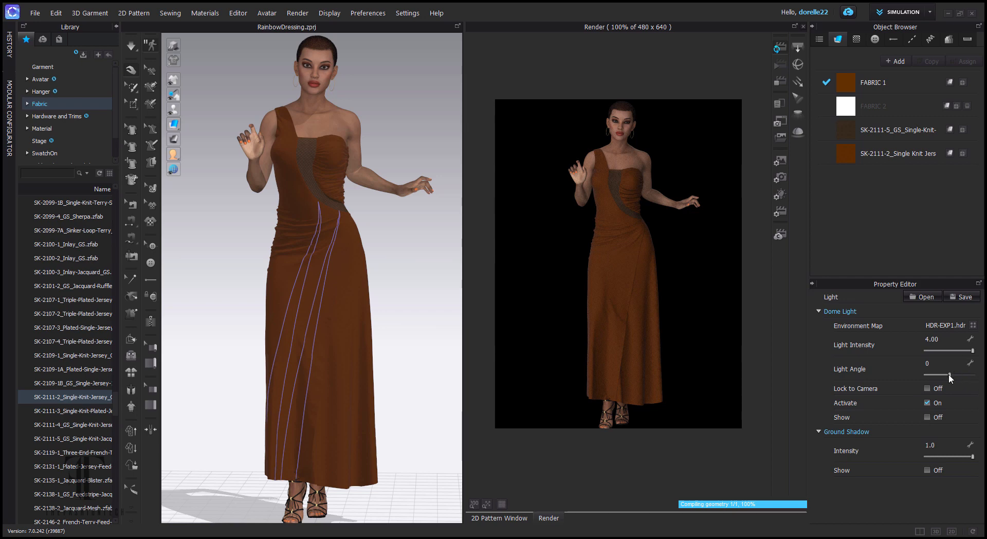
- Try a dome light angle of -14, then reset the angle to 0
left_click(950, 375)
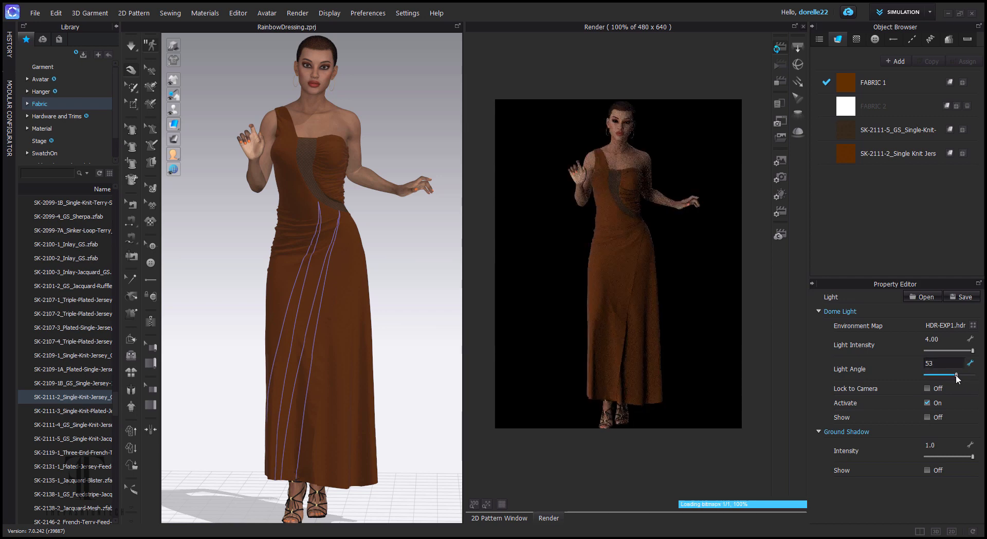
left_click_drag(957, 375, 950, 378)
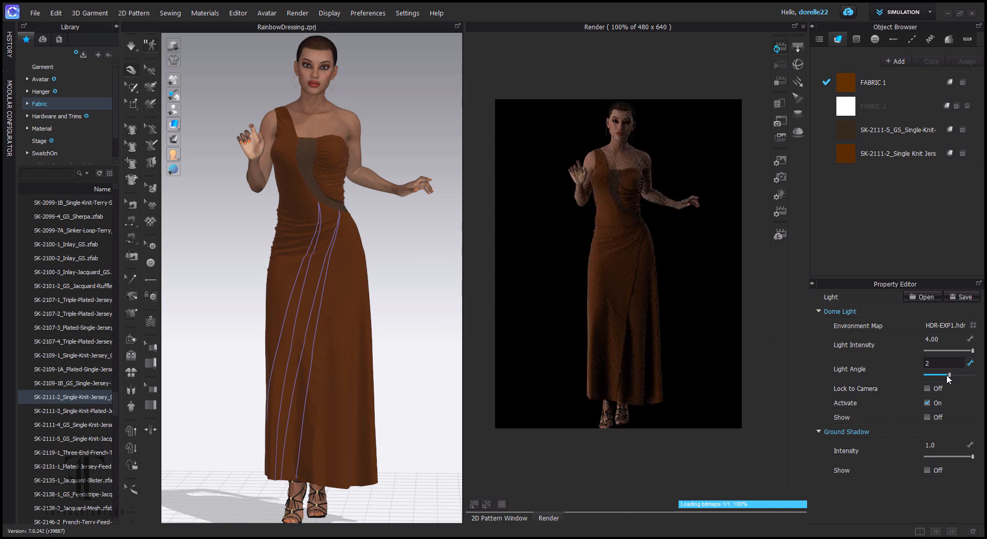
double_click(932, 363)
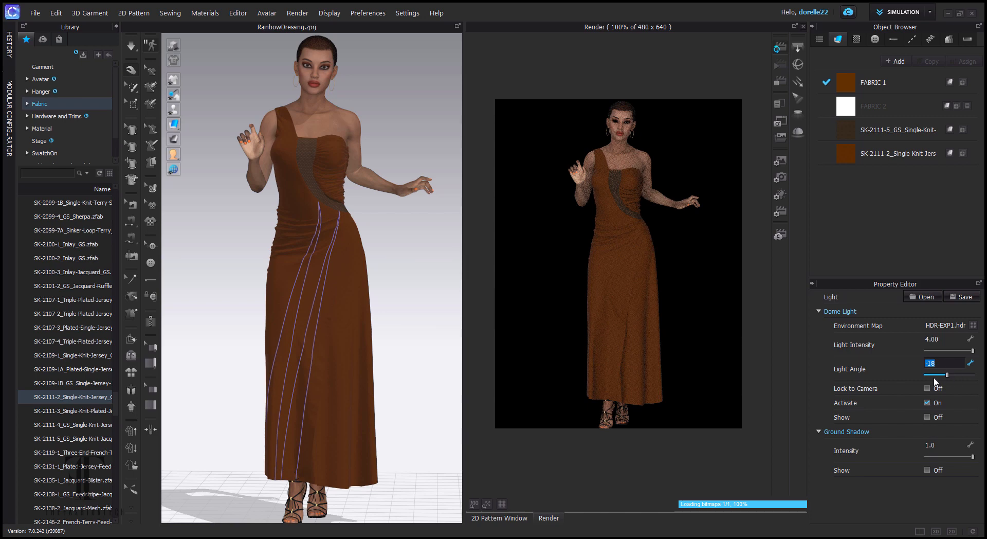
type("0")
key("Return")
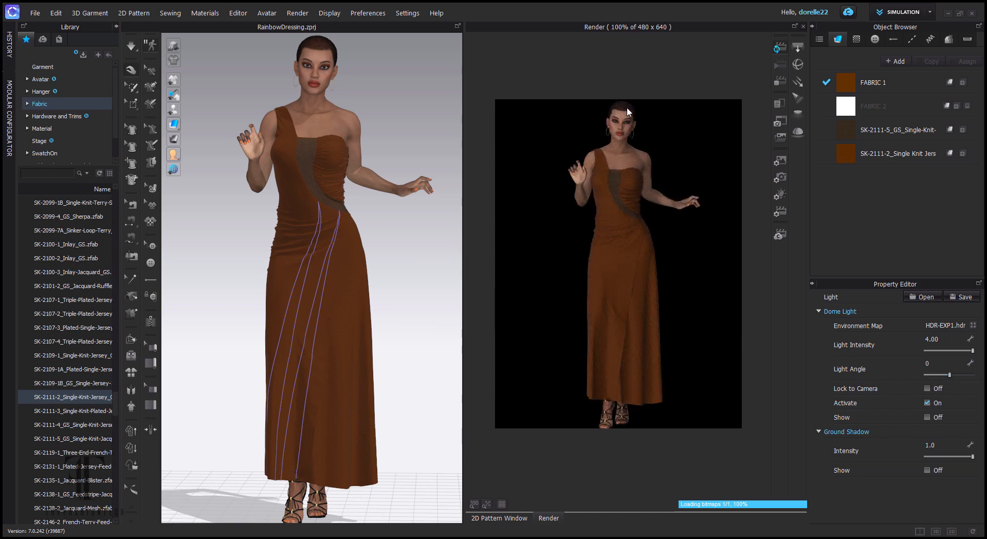
- Zoom and pan the view to a head-and-shoulders close-up of the avatar's face
scroll(389, 110, "up", 8)
left_click_drag(383, 145, 373, 263)
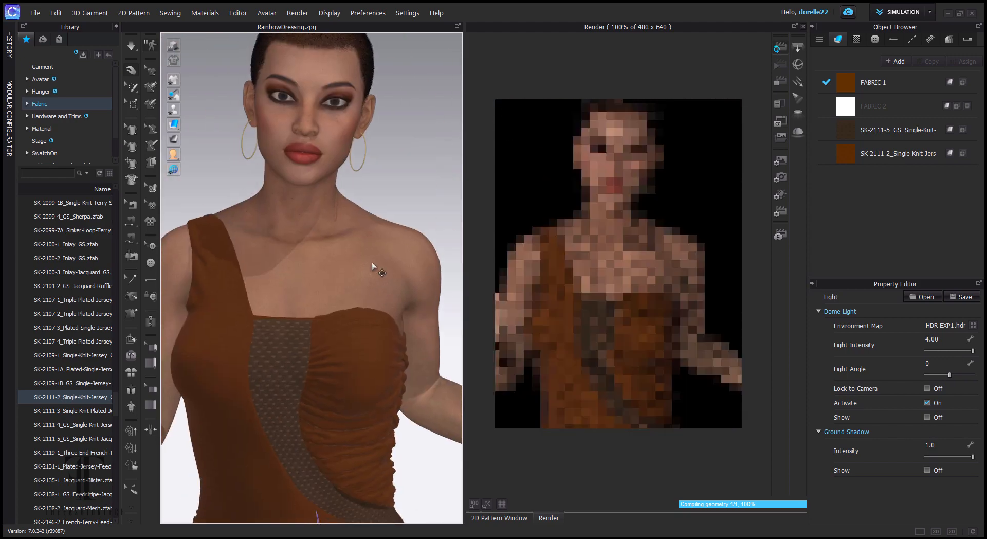
scroll(359, 180, "up", 3)
left_click_drag(360, 181, 396, 380)
left_click_drag(377, 339, 392, 319)
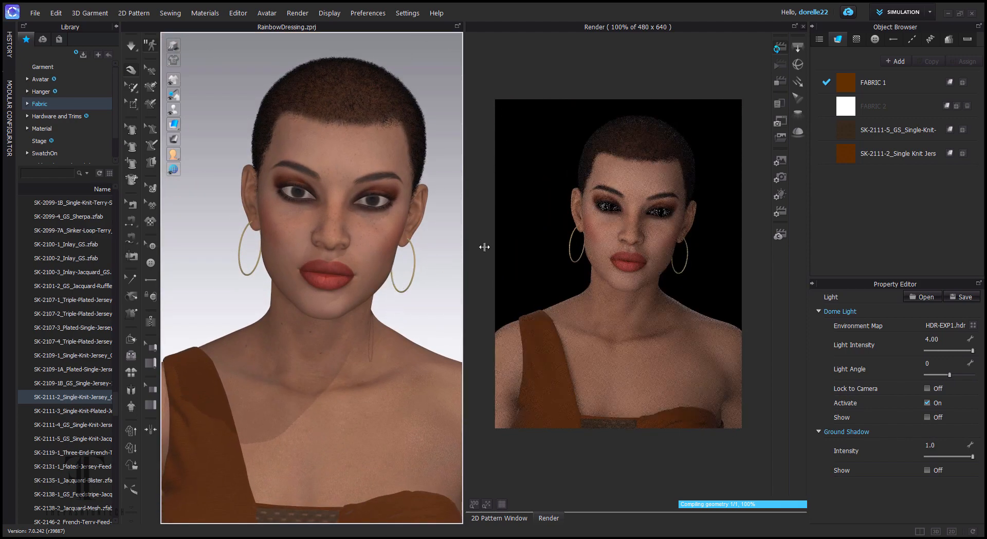
scroll(692, 230, "up", 5)
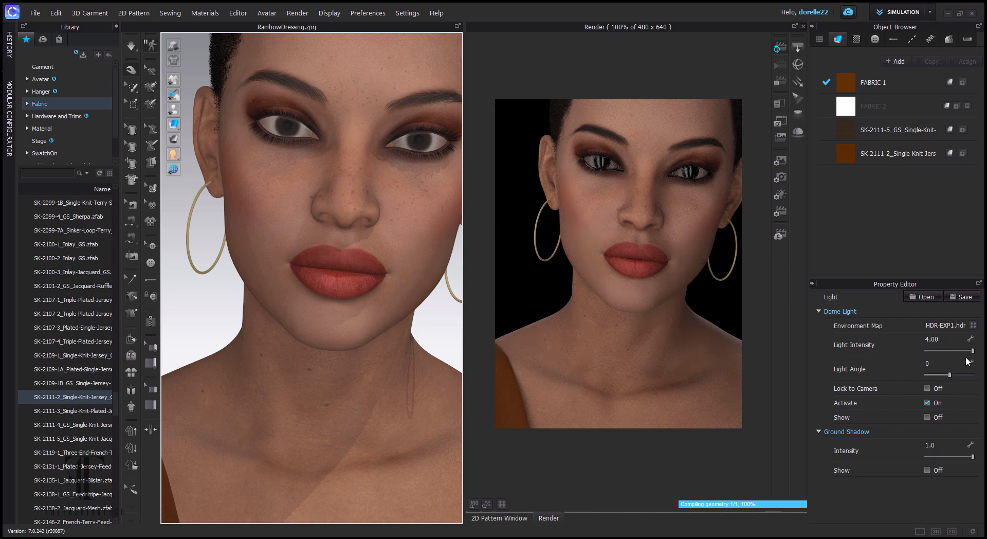
- Leave the intensity unchanged, try a dome light angle of 22, then set it to 30
double_click(942, 342)
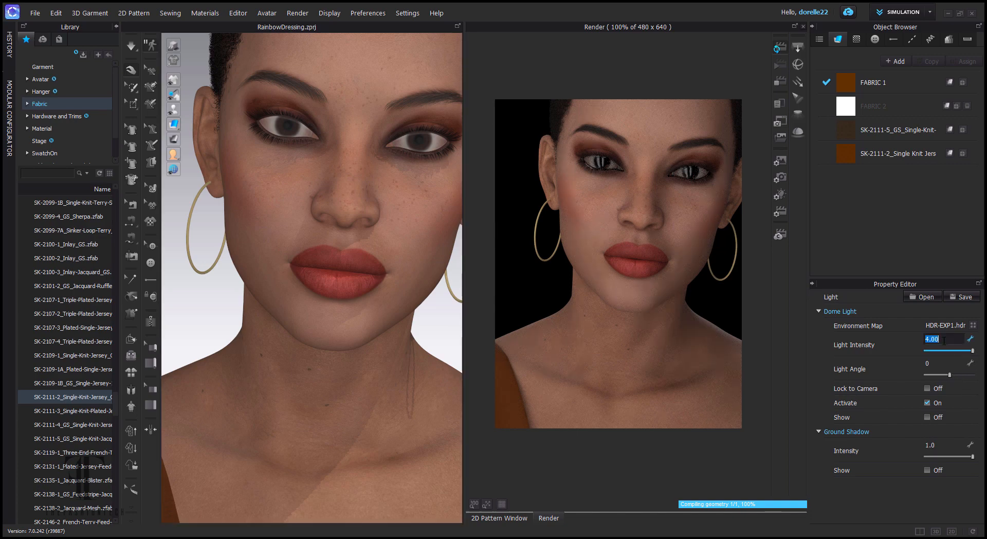
left_click(893, 346)
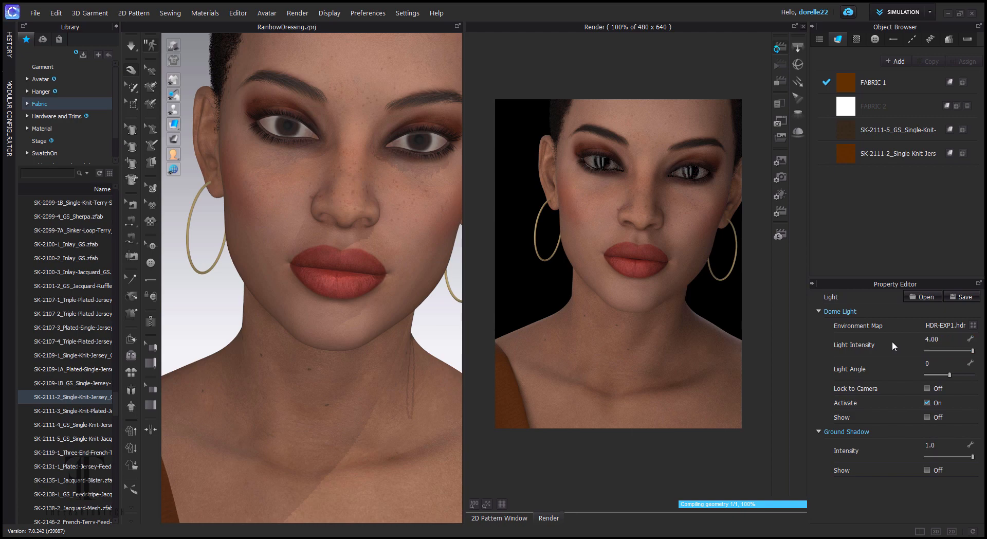
left_click(972, 350)
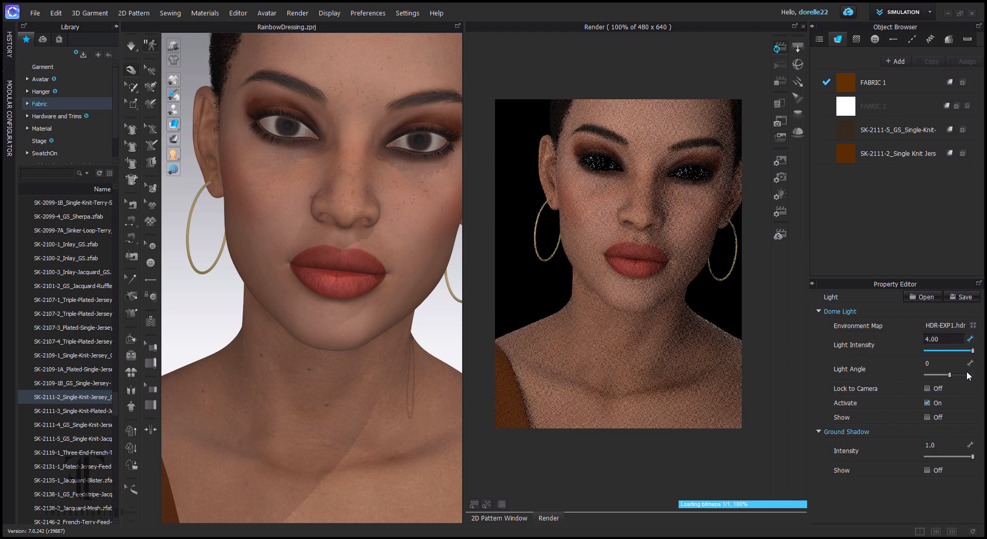
scroll(423, 271, "down", 2)
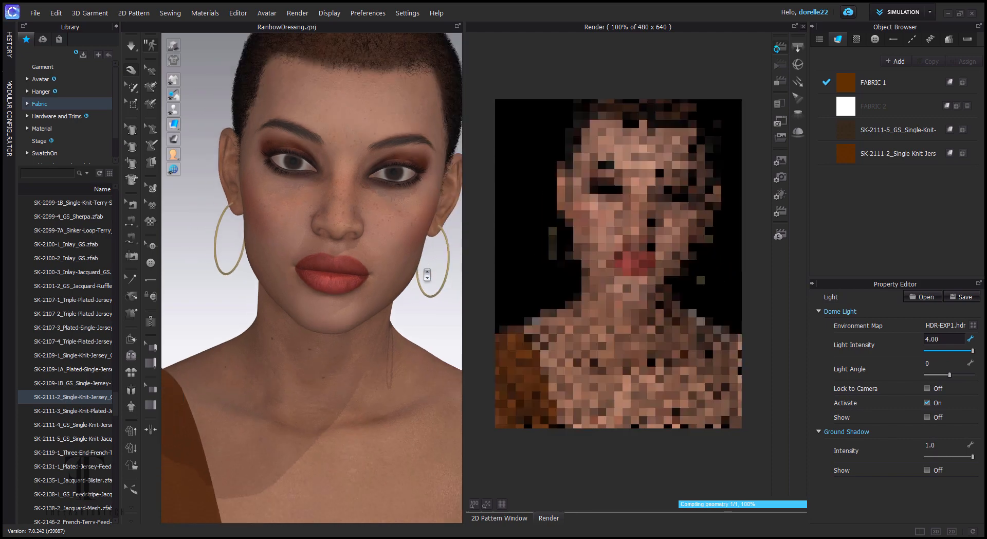
scroll(427, 275, "up", 2)
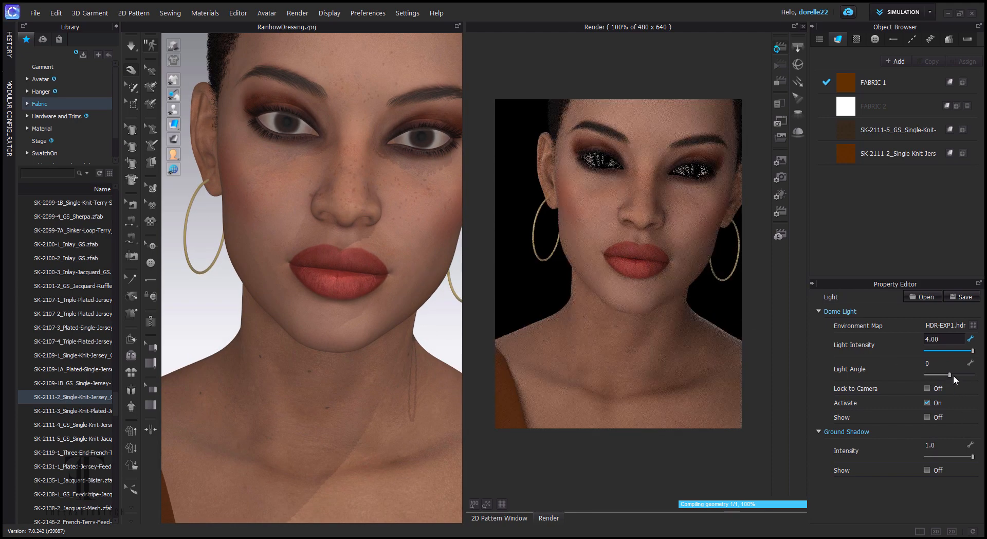
left_click_drag(949, 375, 953, 376)
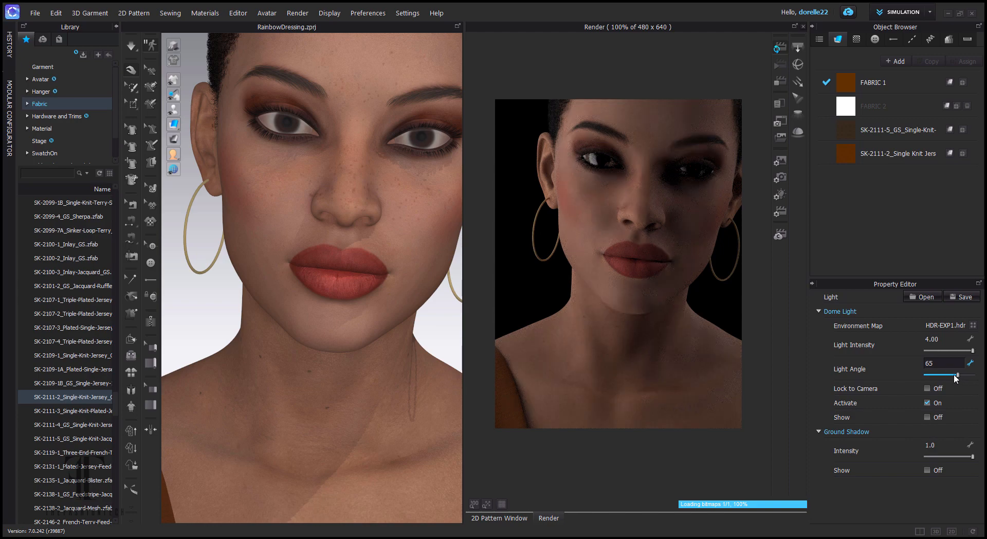
double_click(948, 366)
type("30")
key("Return")
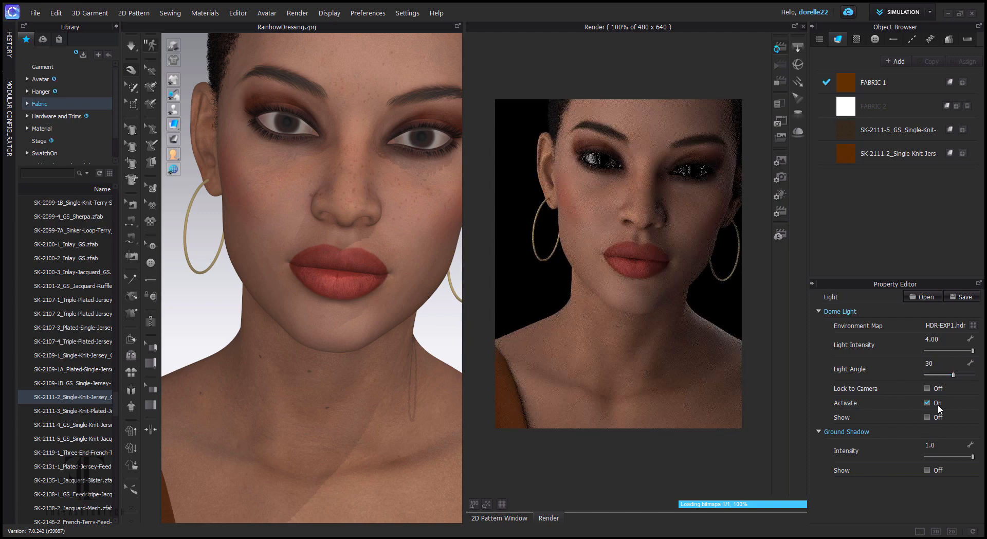
- Raise the dome light angle to 60, then to 70
double_click(944, 365)
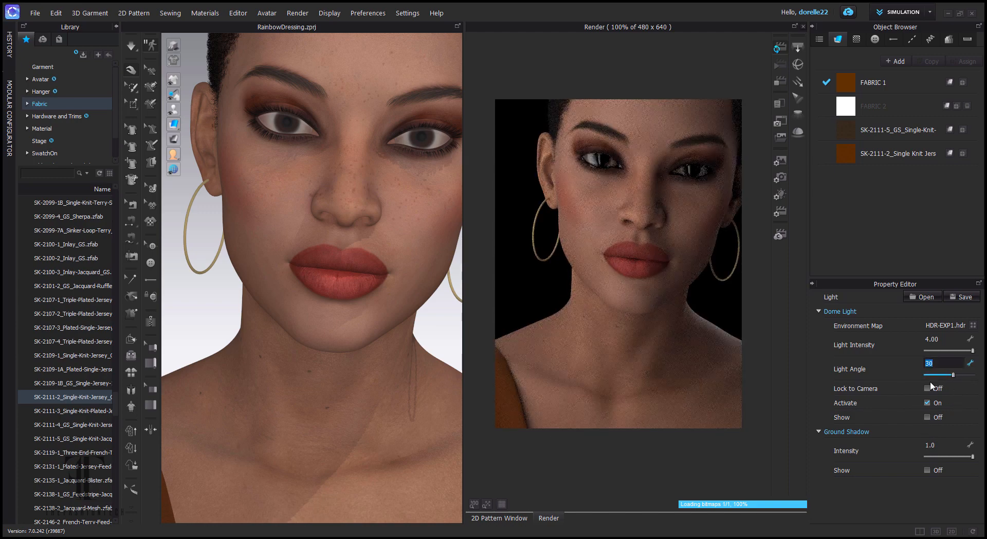
type("60")
key("Return")
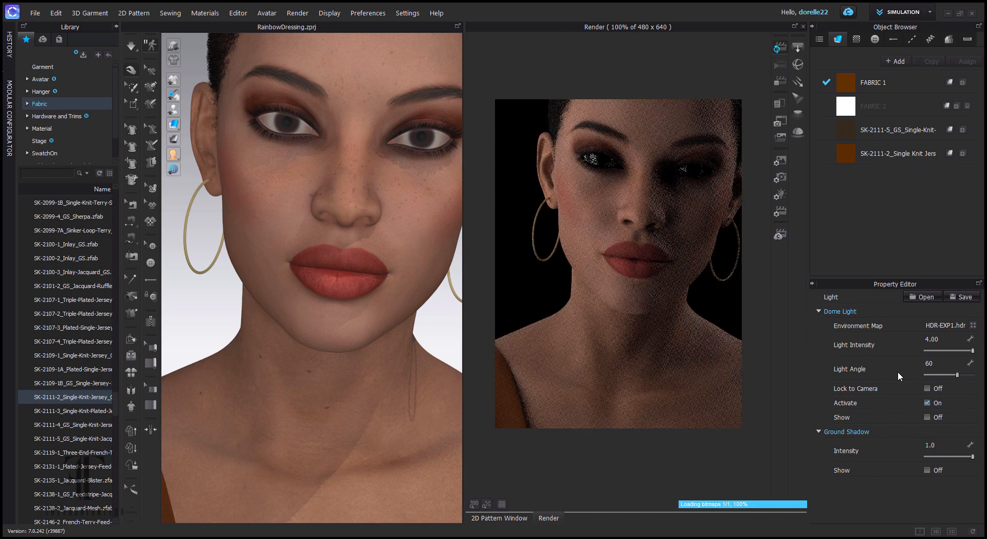
double_click(941, 365)
type("70")
key("Return")
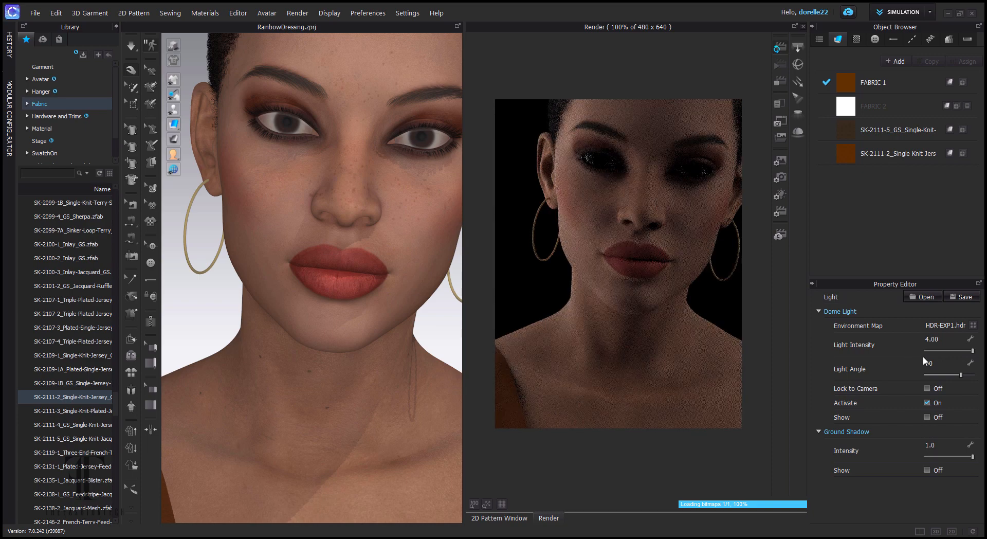
- Turn the avatar to a three-quarter view and try dome light angles of 180 and 27
left_click_drag(412, 271, 359, 249)
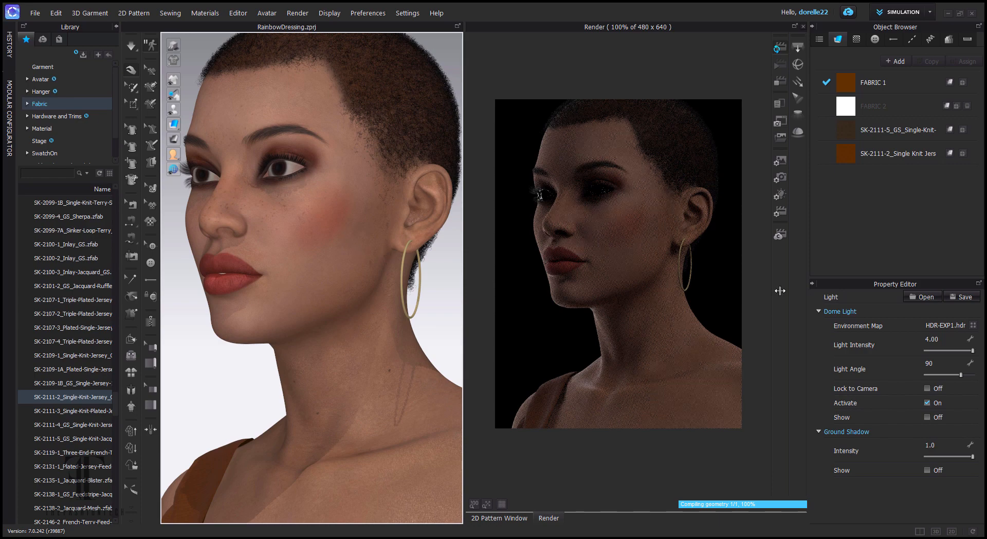
double_click(940, 362)
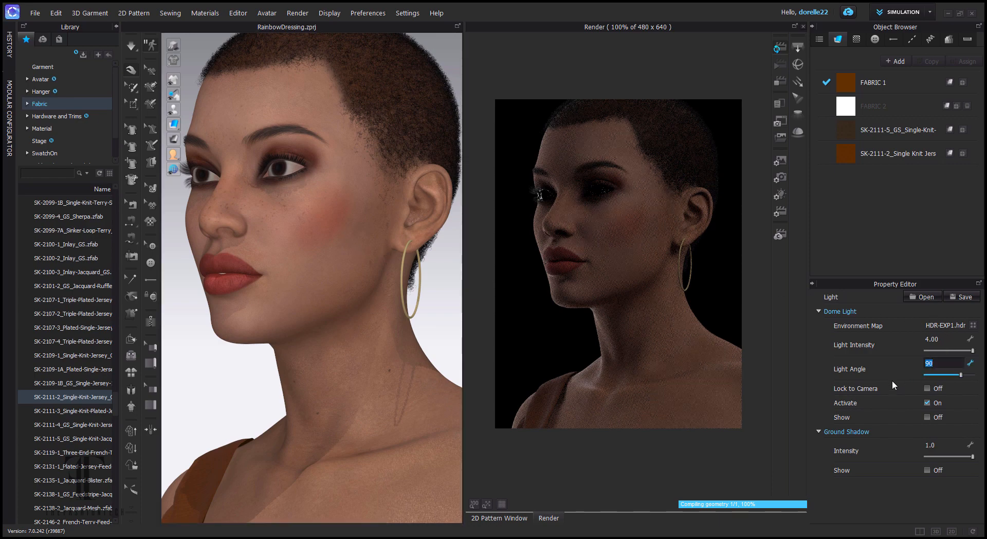
type("180")
key("Return")
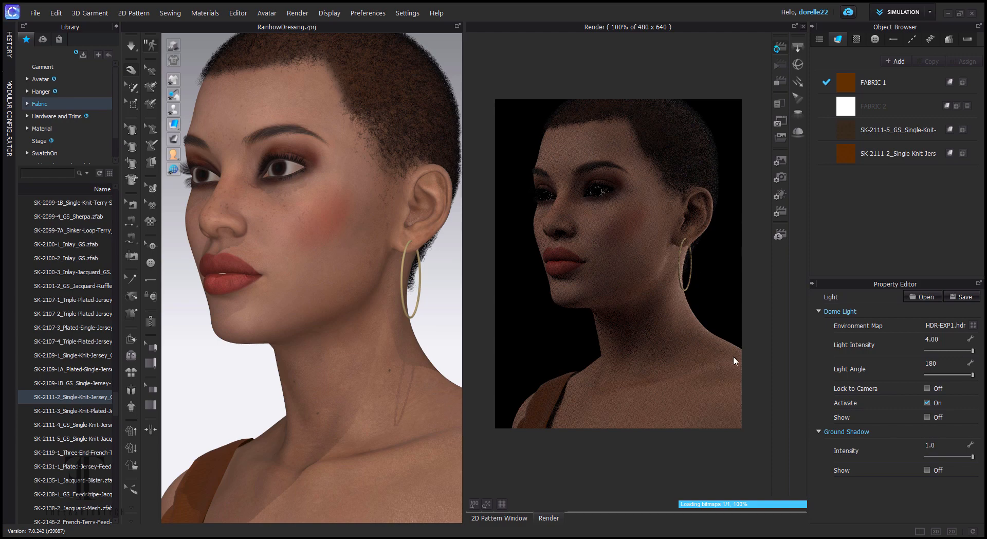
left_click(948, 367)
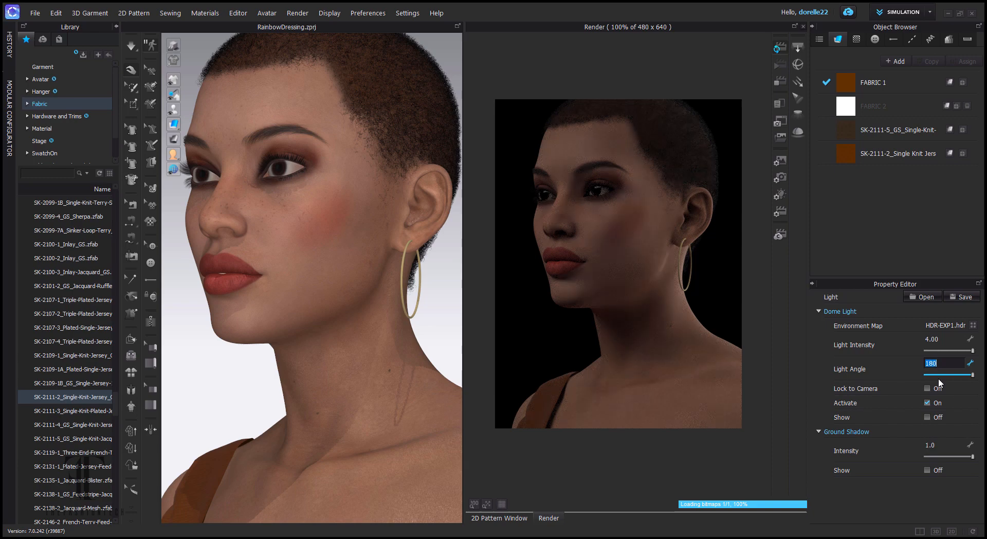
type("27")
key("Return")
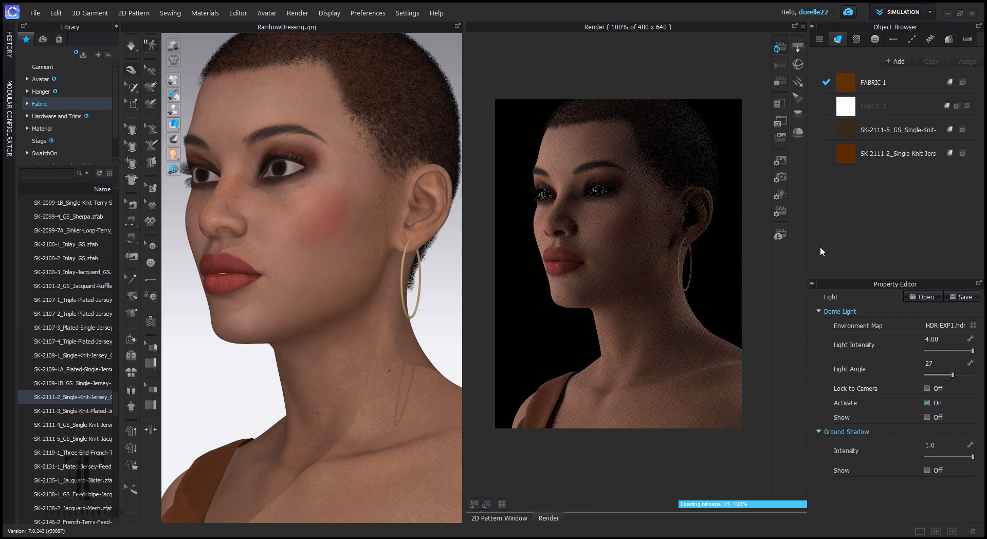
left_click(947, 366)
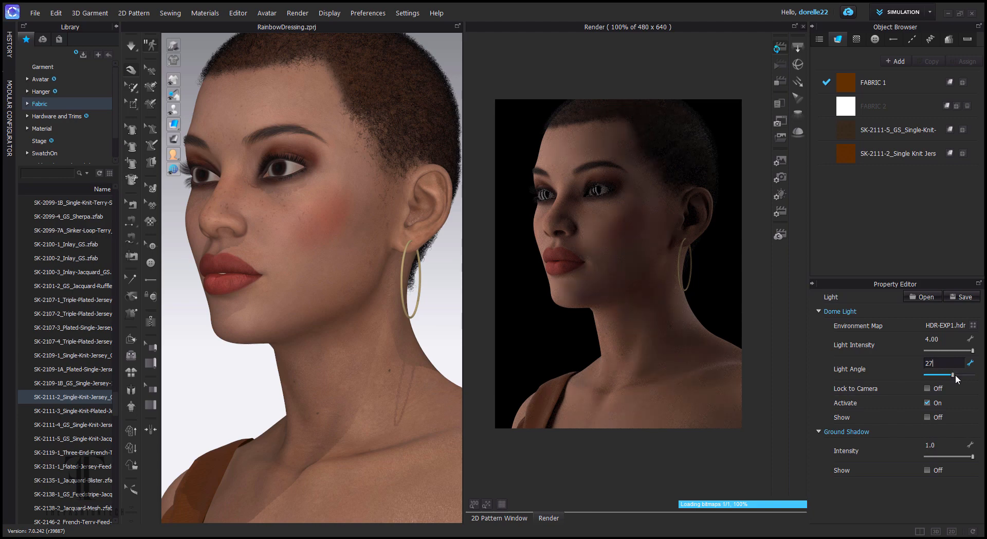
- Trial dome light angles of 152 and -101, and turn the avatar to face the front
left_click_drag(954, 377, 917, 381)
left_click_drag(927, 375, 939, 379)
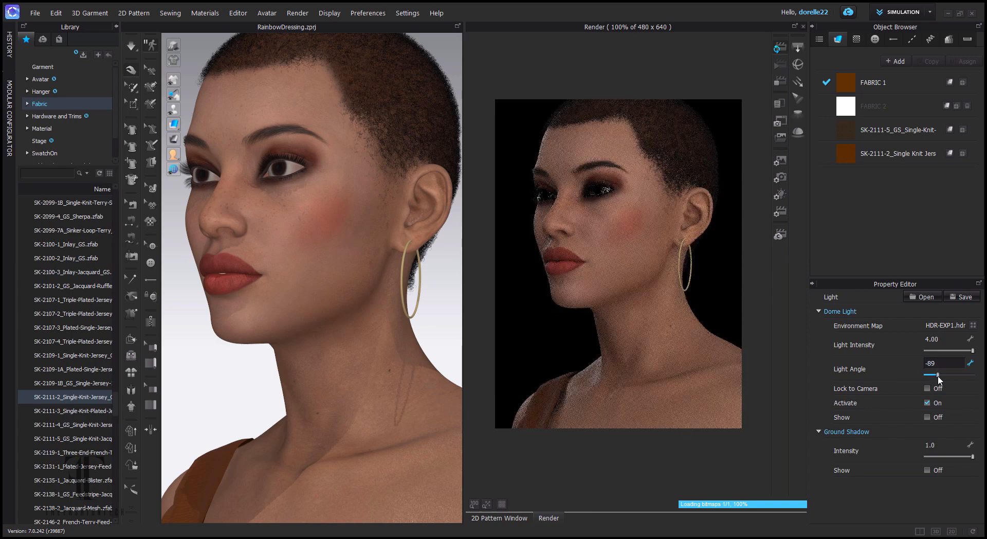
left_click_drag(666, 342, 741, 342)
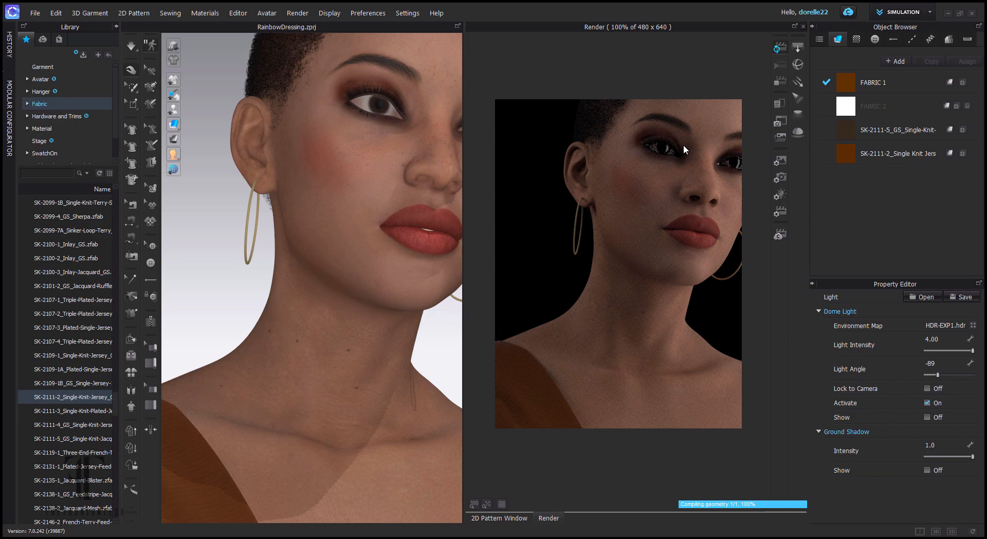
left_click_drag(684, 149, 654, 235)
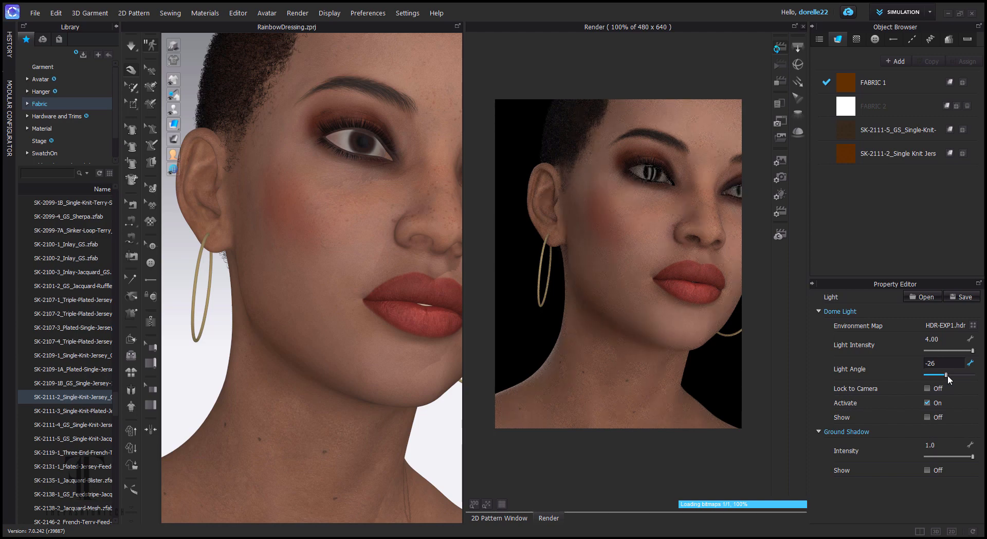
- Settle the dome light angle at 53, frame the dressed upper body, and return to Photoshop
left_click_drag(948, 374, 944, 376)
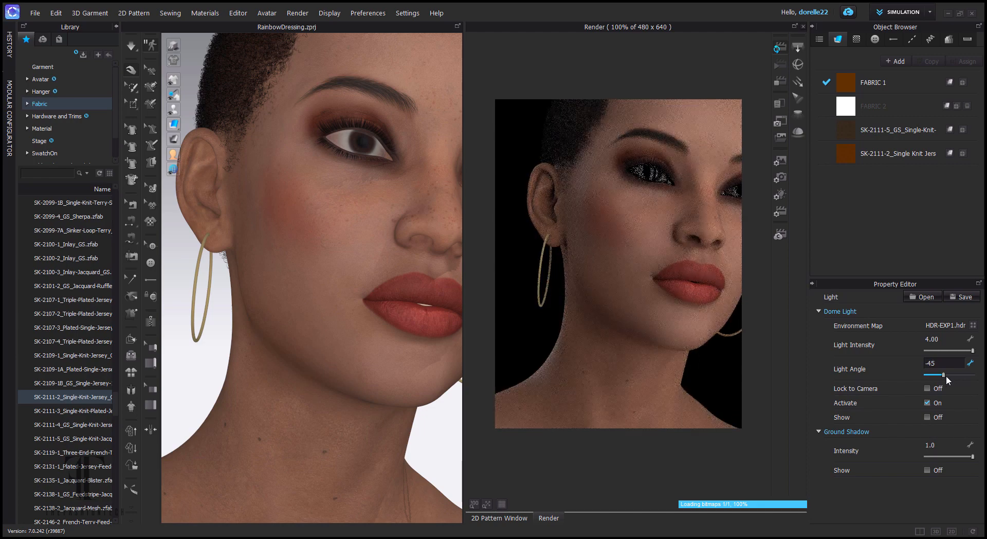
left_click_drag(951, 376, 957, 377)
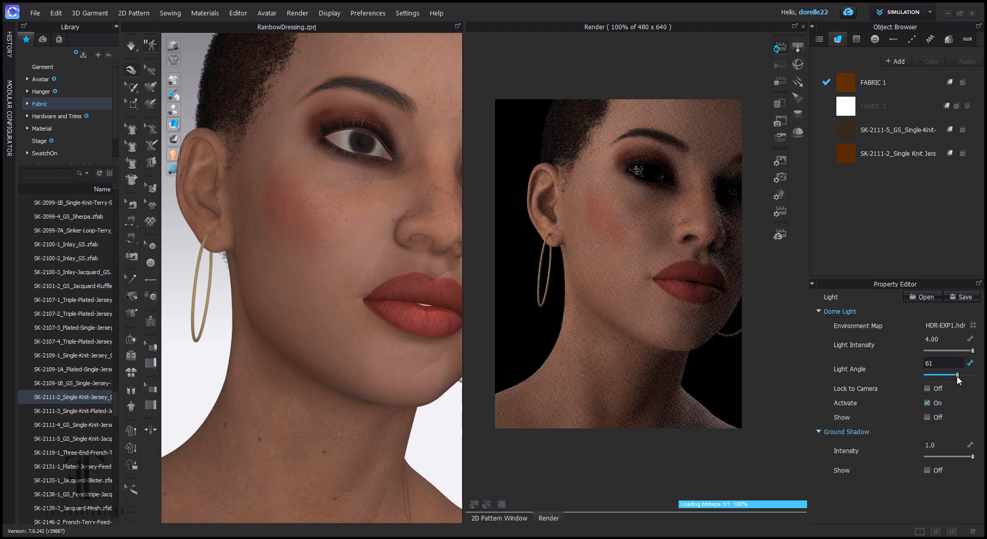
left_click_drag(957, 376, 955, 376)
scroll(684, 346, "down", 8)
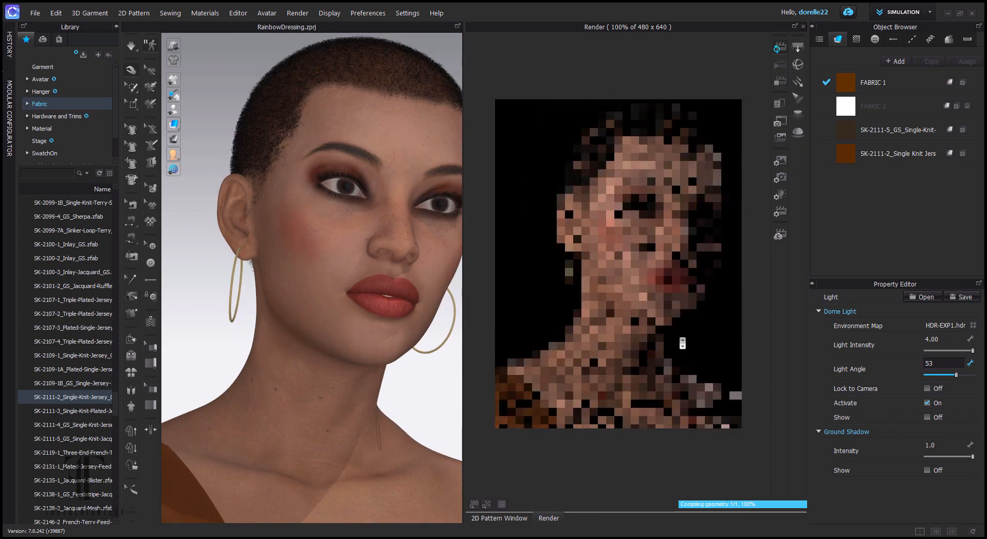
left_click_drag(438, 354, 423, 154)
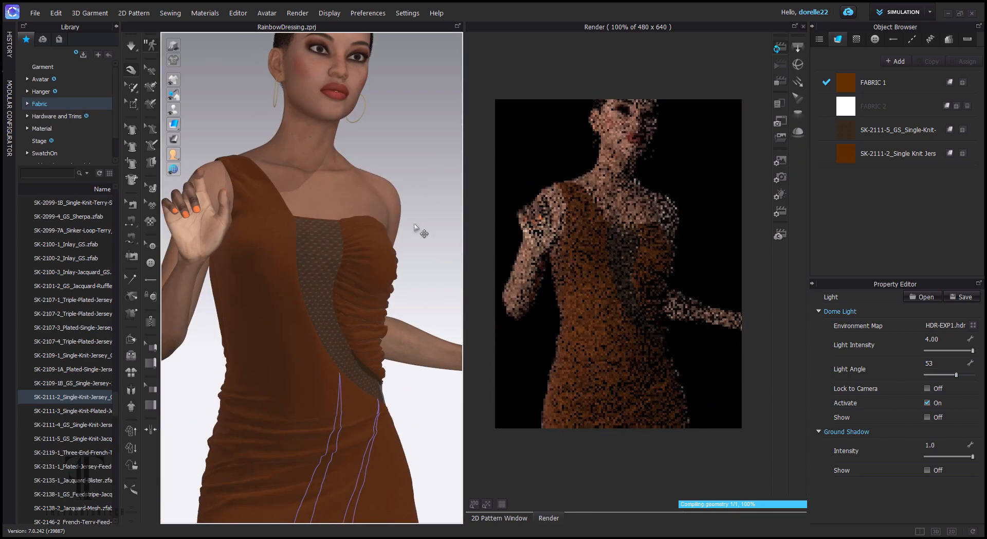
scroll(415, 236, "down", 2)
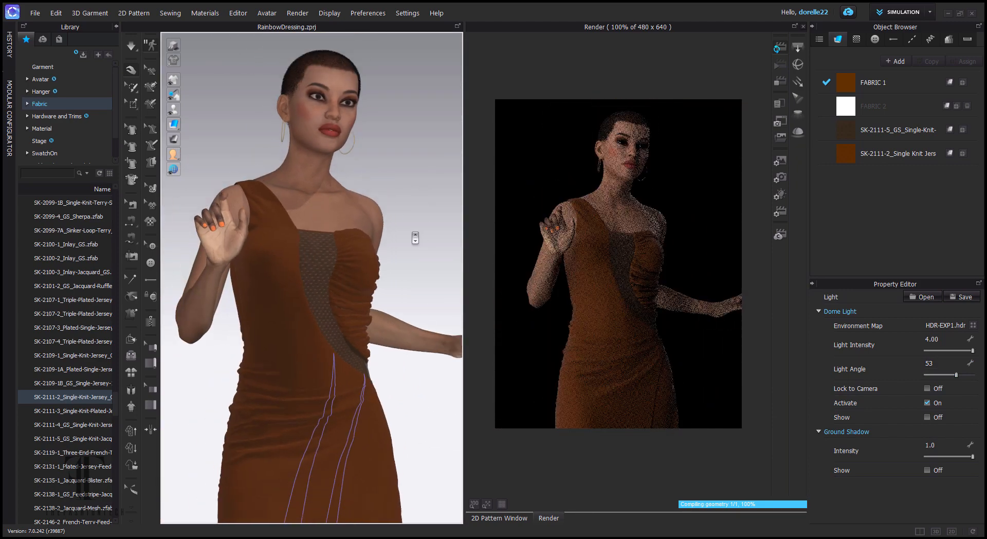
left_click_drag(415, 236, 326, 216)
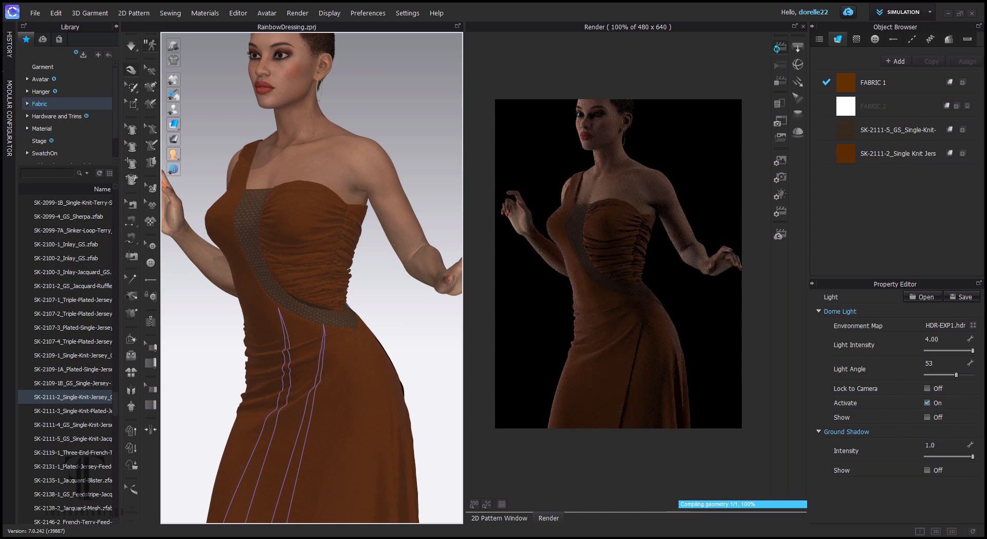
key("alt+Tab")
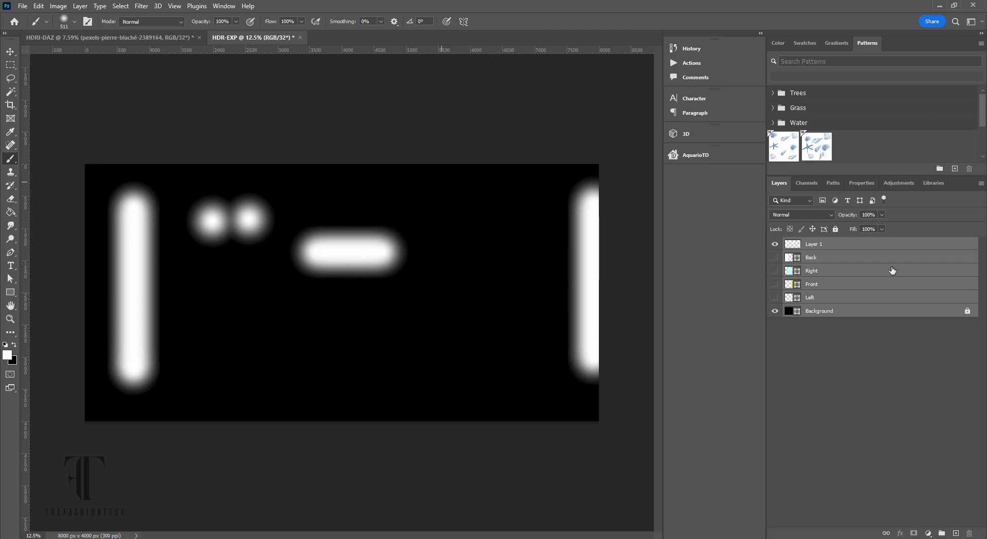
- Add an empty Layer 2 above Layer 1 and pick a purple foreground (H 284, S 90, B 82)
left_click(824, 246)
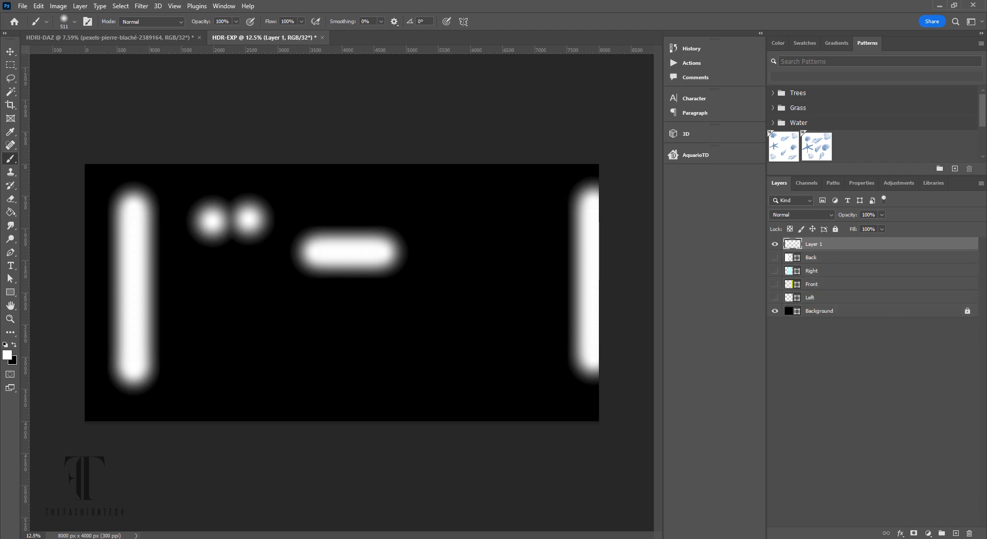
left_click(956, 534)
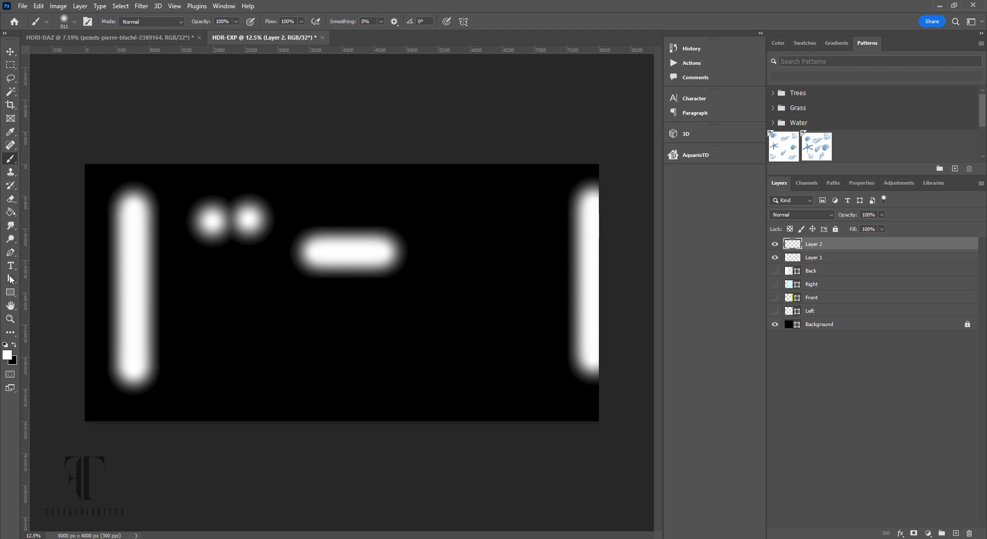
left_click(7, 354)
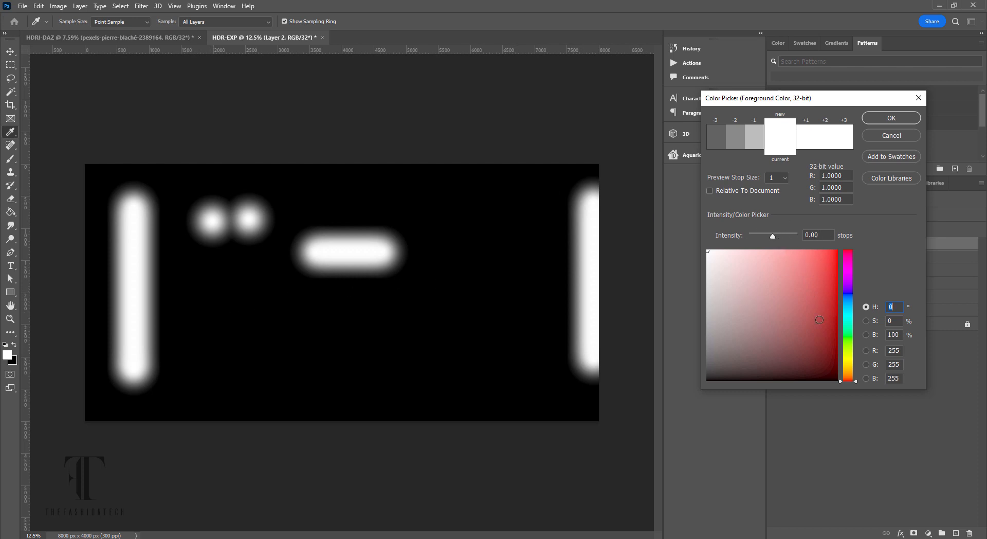
left_click(849, 278)
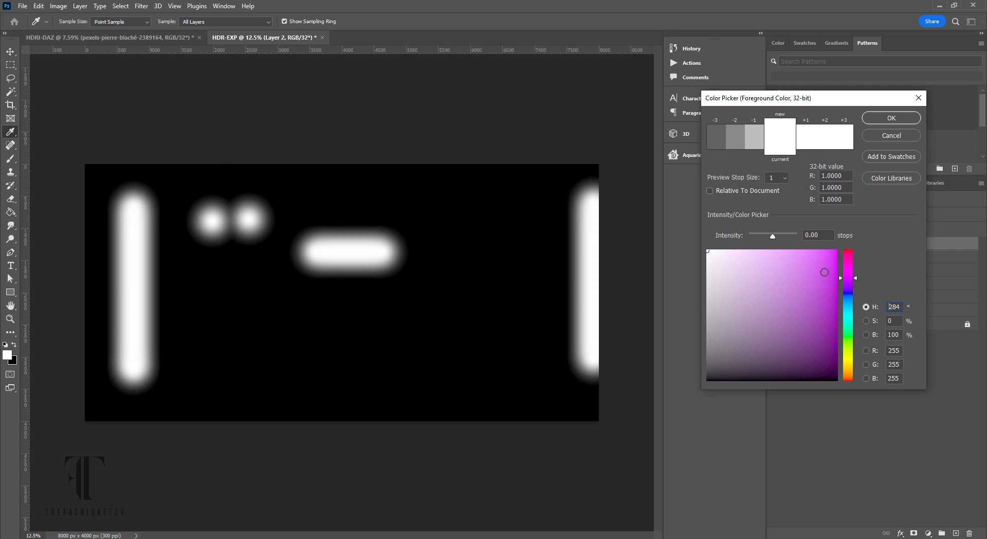
left_click(825, 273)
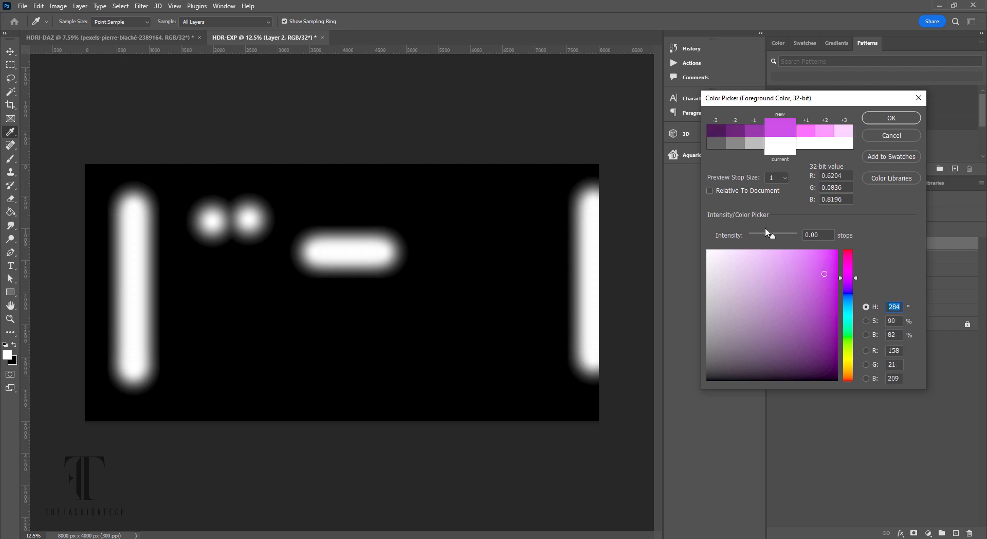
- Use a preview stop size of 2 and boost the colour intensity to +2.13 stops
left_click_drag(772, 237, 776, 241)
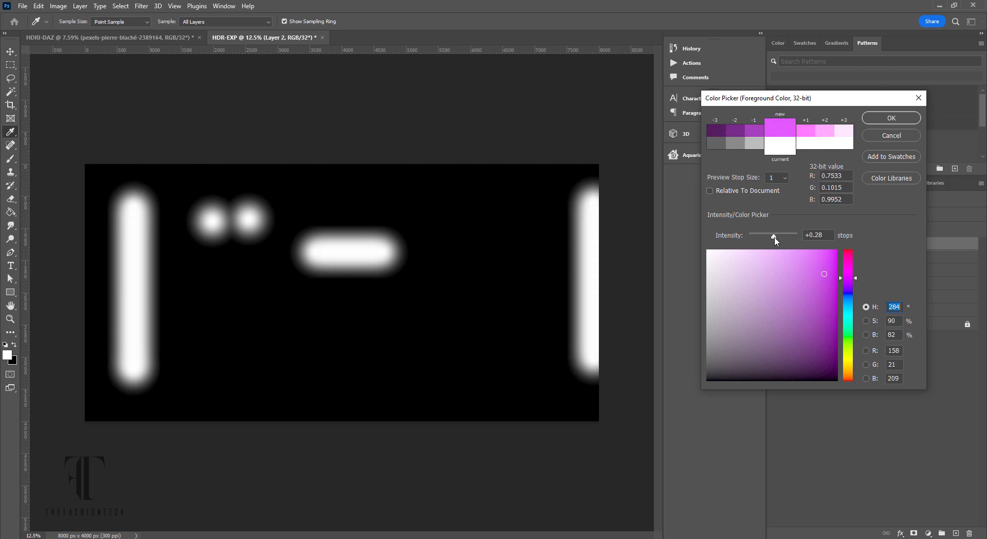
double_click(822, 238)
left_click(777, 178)
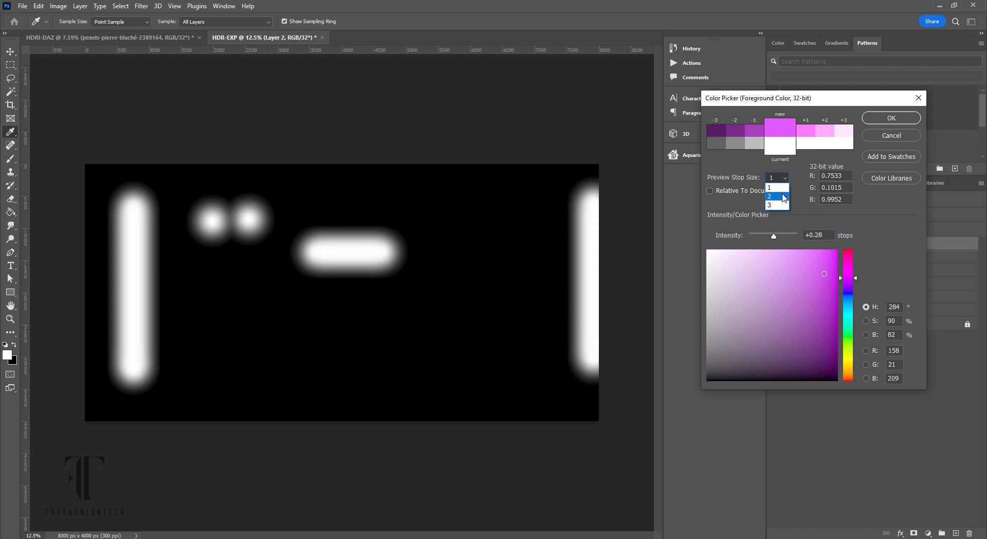
left_click(772, 196)
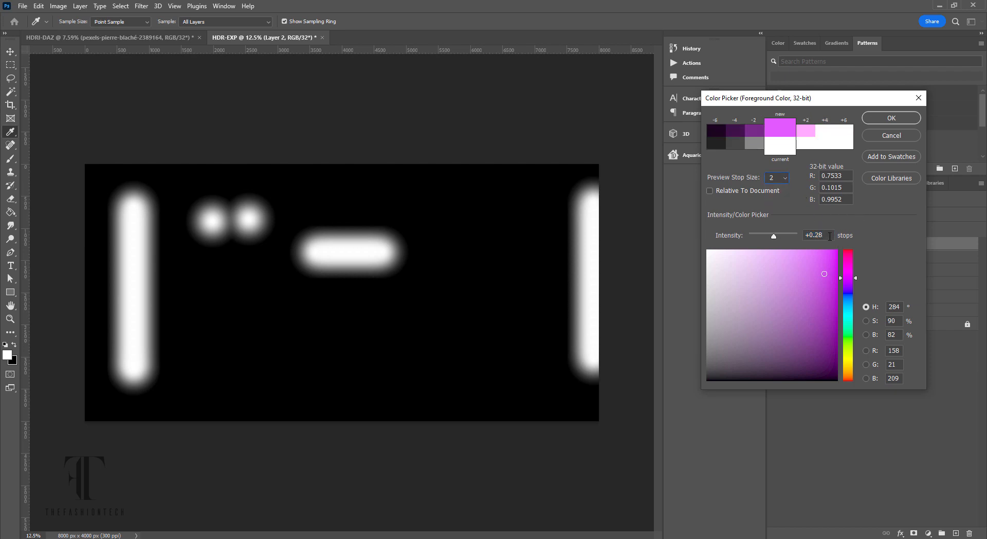
left_click_drag(776, 237, 781, 239)
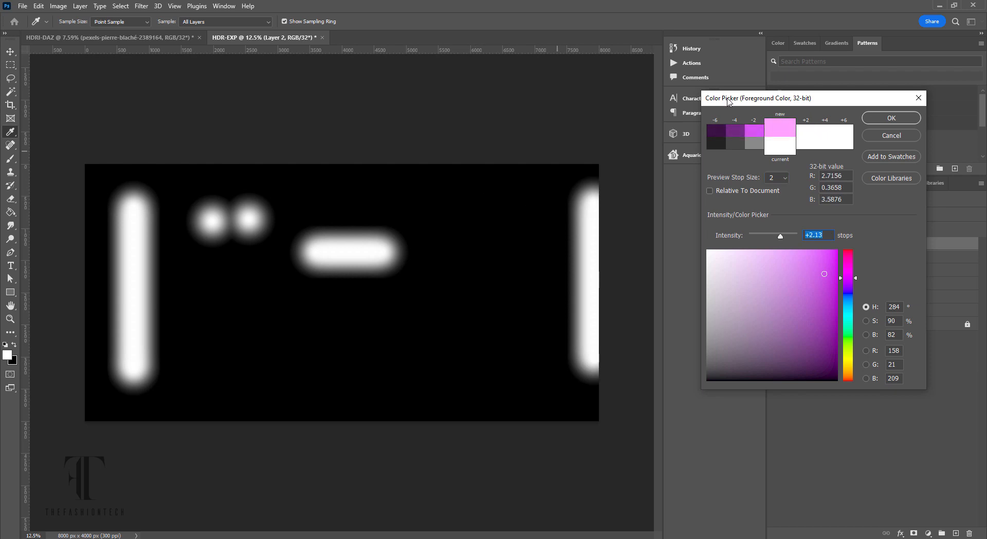
left_click(11, 160)
left_click(885, 121)
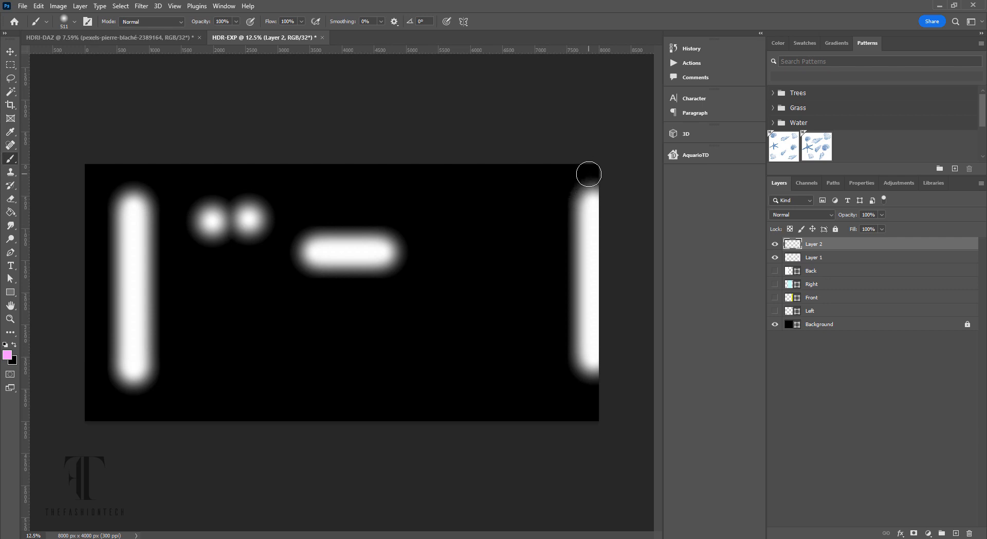
- Paint pink glows along the top edge and left of the white bar, then change the colour to violet (hue 250, +3.69)
left_click_drag(589, 172, 410, 174)
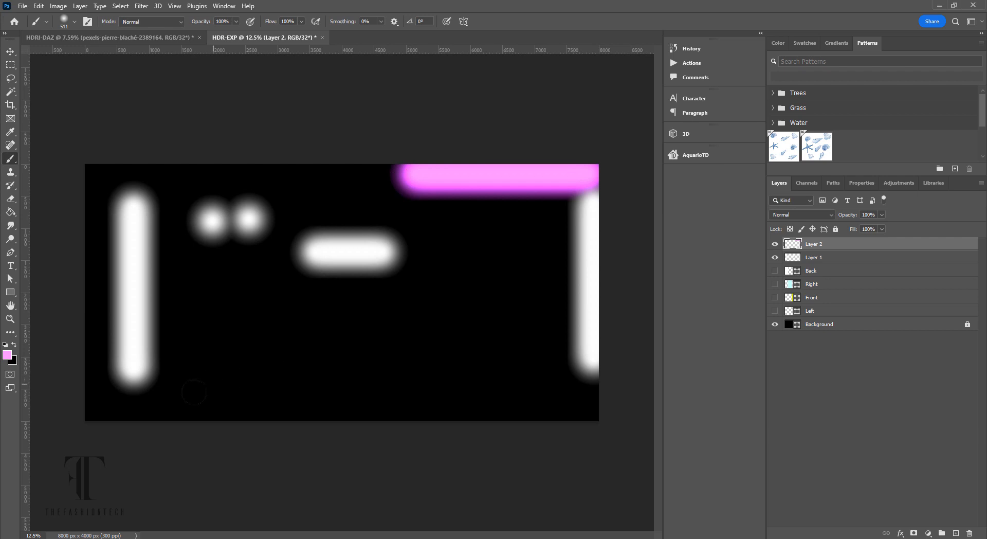
left_click(105, 291)
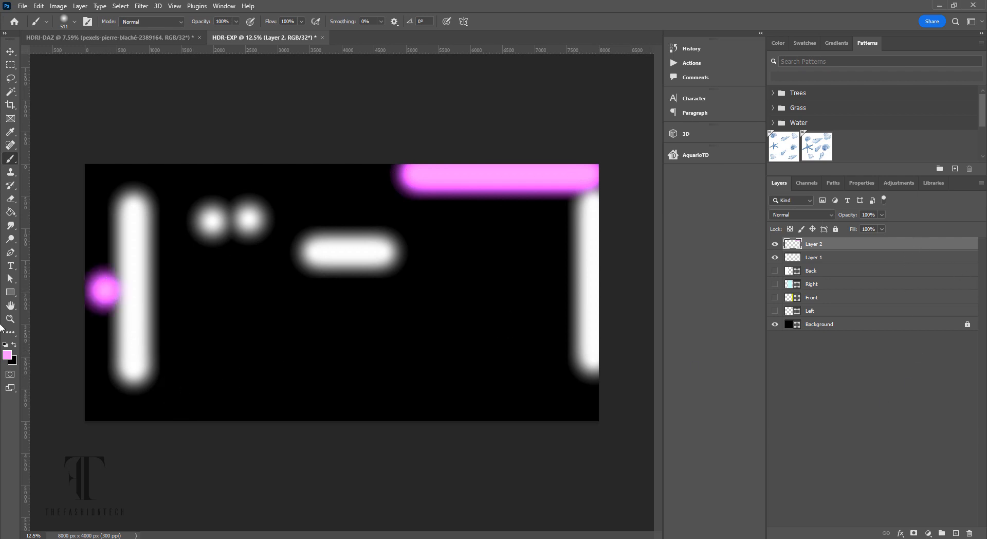
left_click(6, 355)
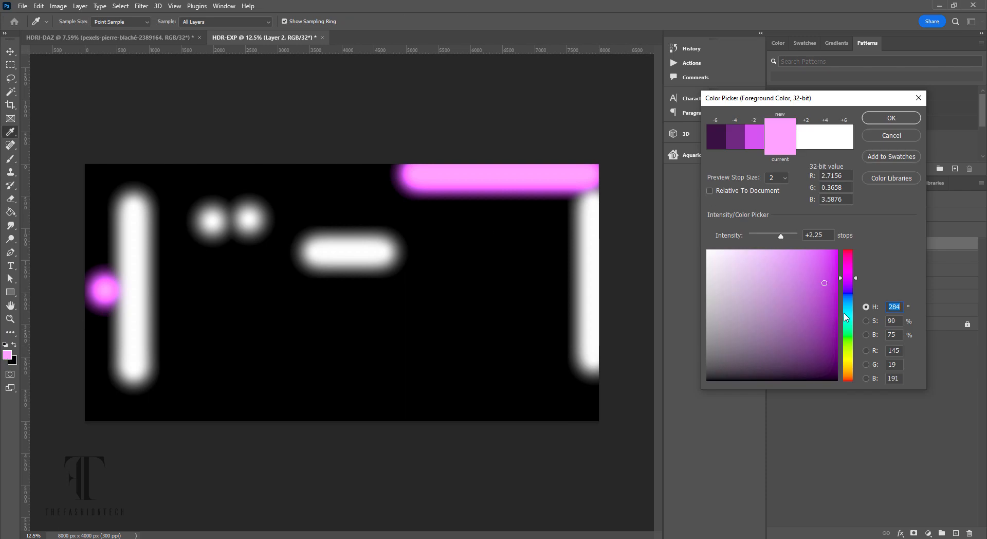
left_click_drag(844, 304, 840, 289)
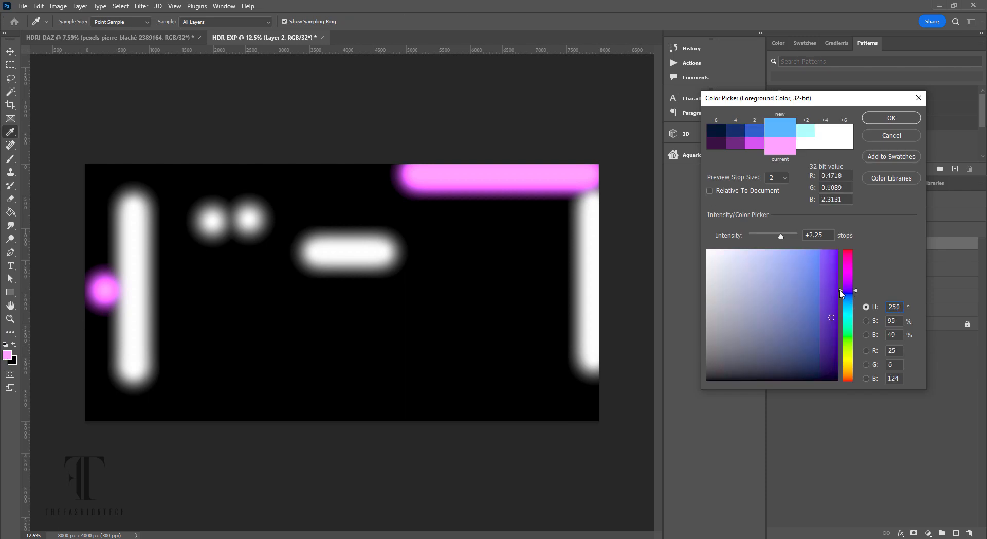
left_click(834, 301)
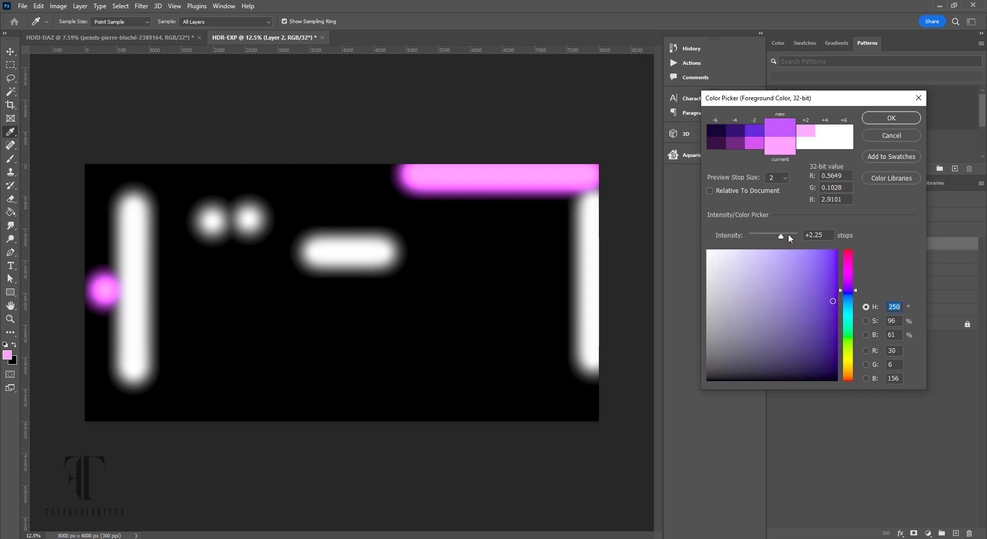
left_click(788, 235)
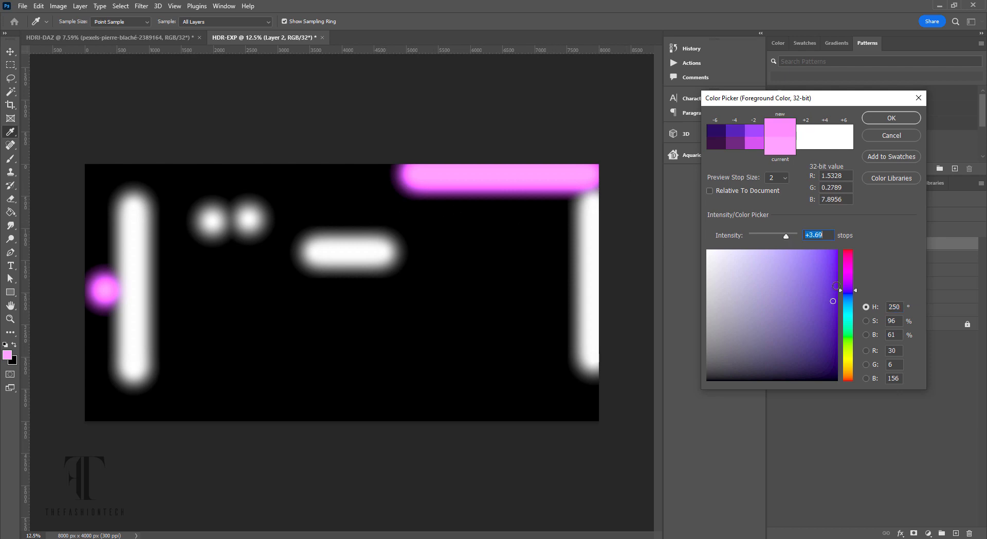
left_click(892, 118)
key("b")
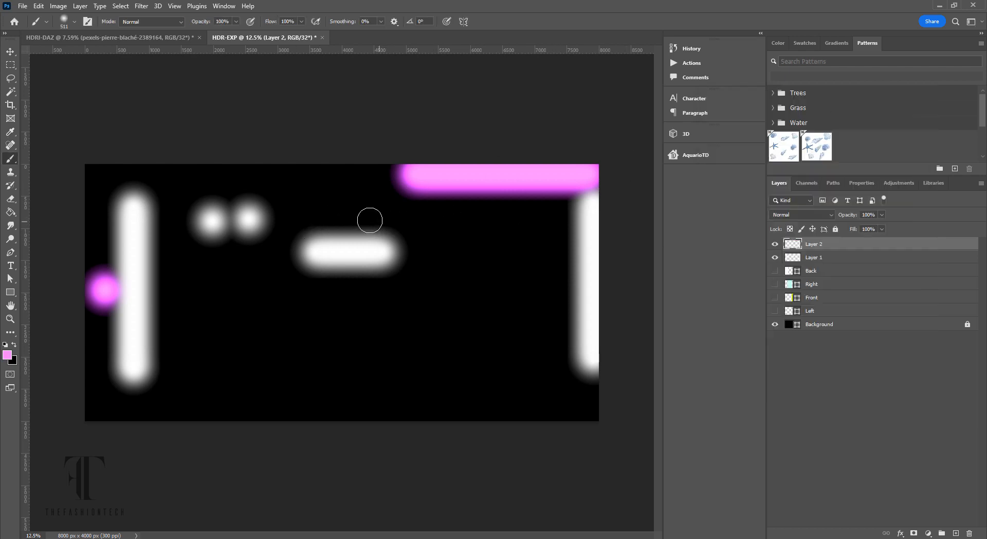
- Dab violet glows above and below the centre bar, under the twin dots, and on the right bar
left_click(348, 219)
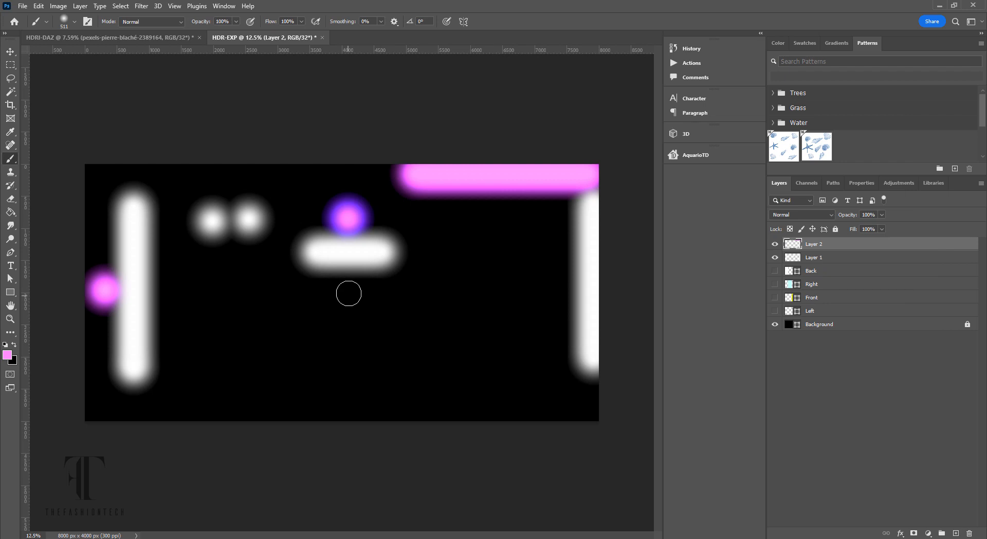
left_click(348, 285)
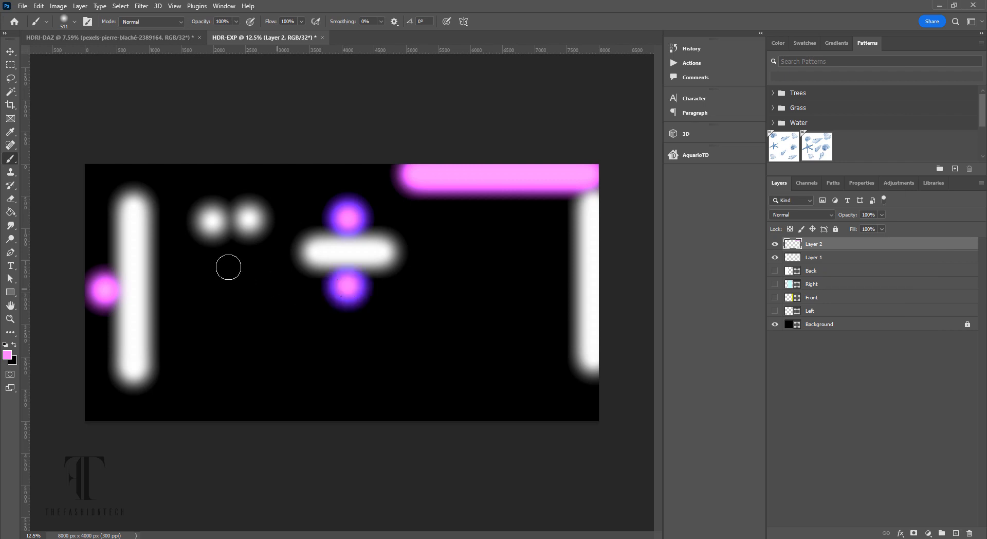
left_click(230, 249)
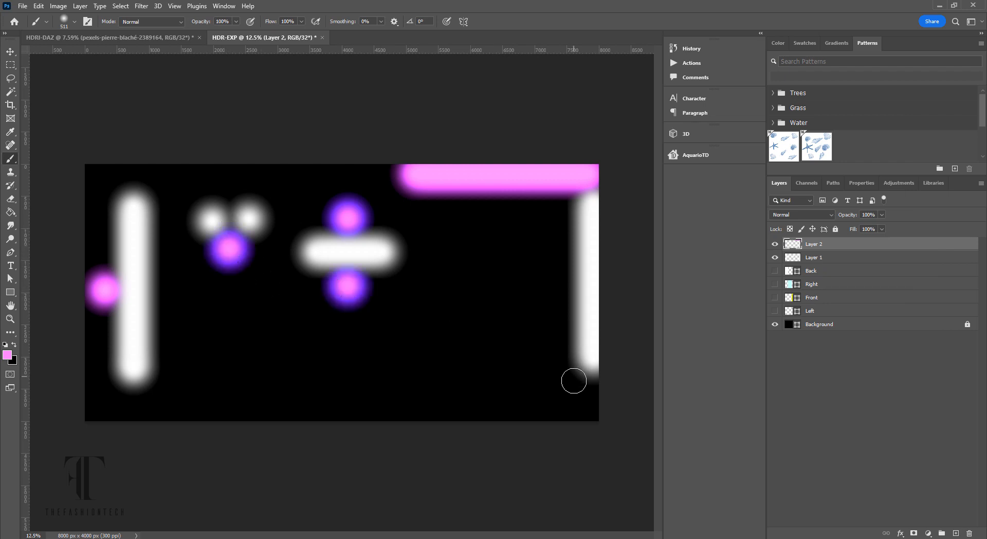
left_click(572, 276)
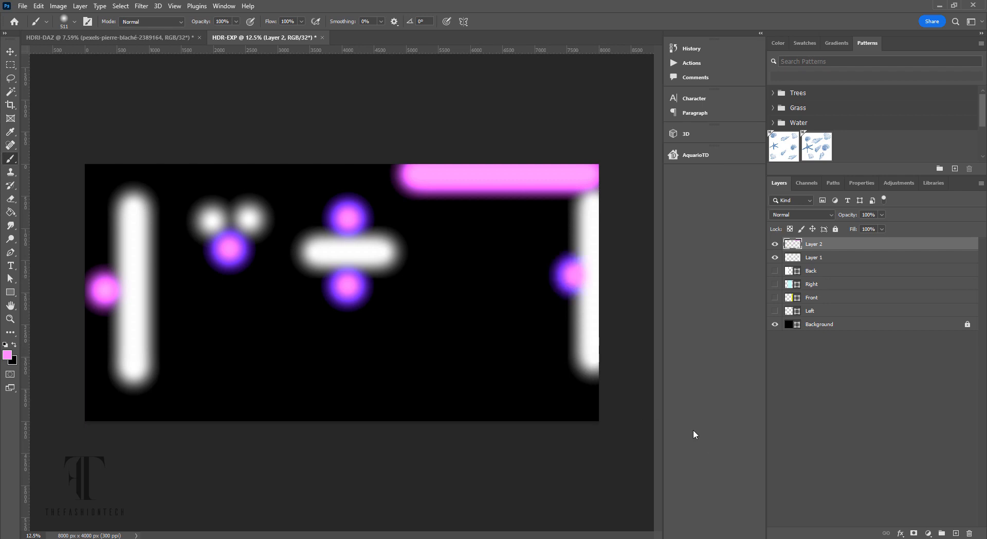
left_click(863, 326, "shift")
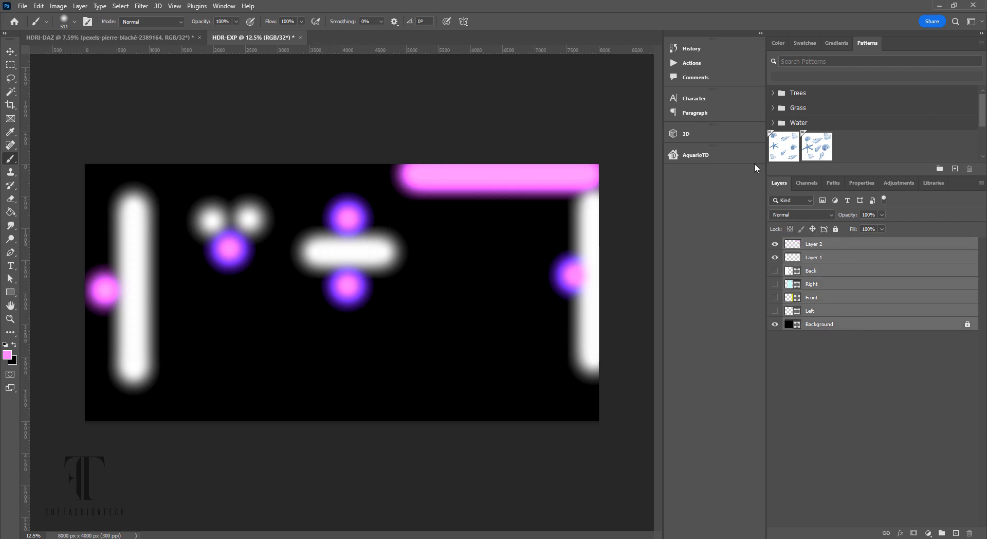
- Save the glow map document, dismissing the save dialog
left_click(28, 6)
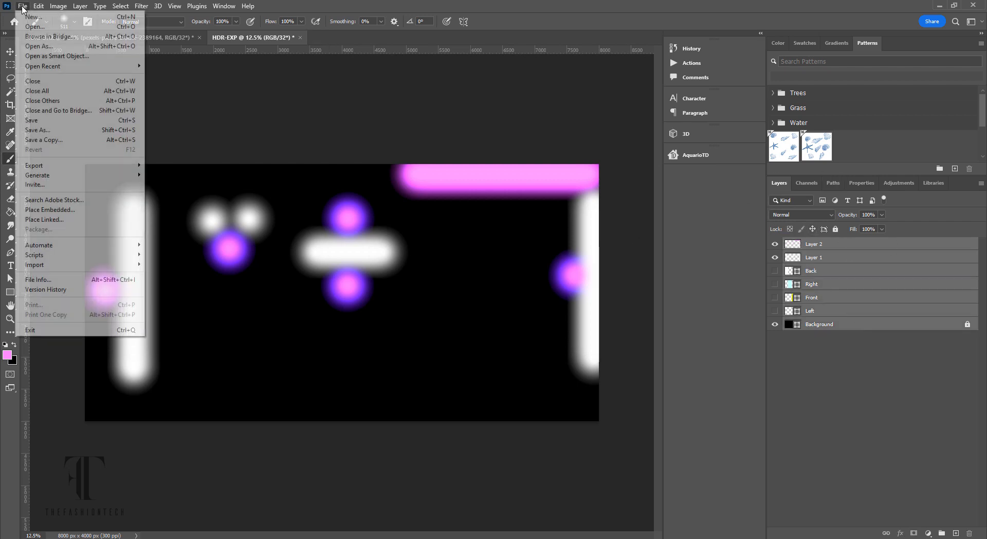
left_click(70, 124)
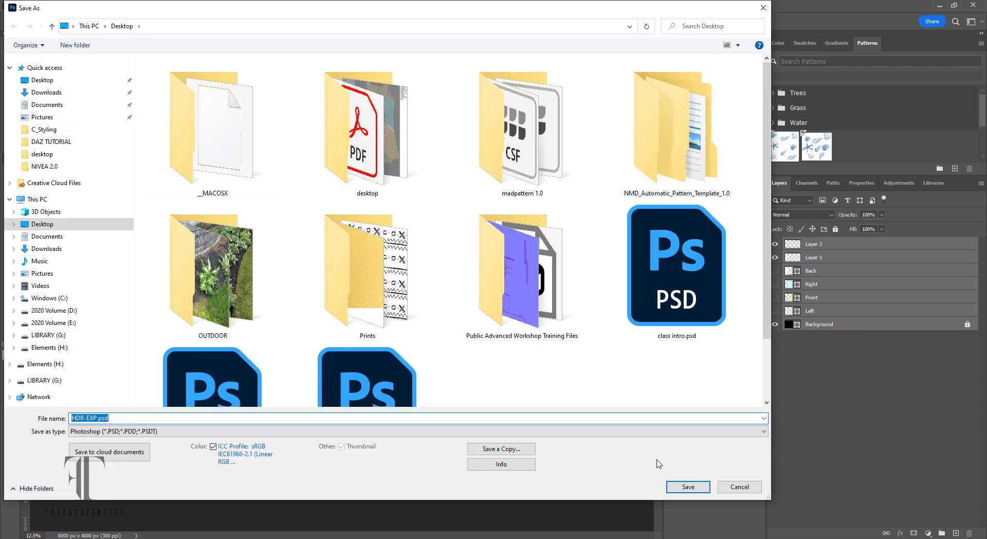
left_click(740, 487)
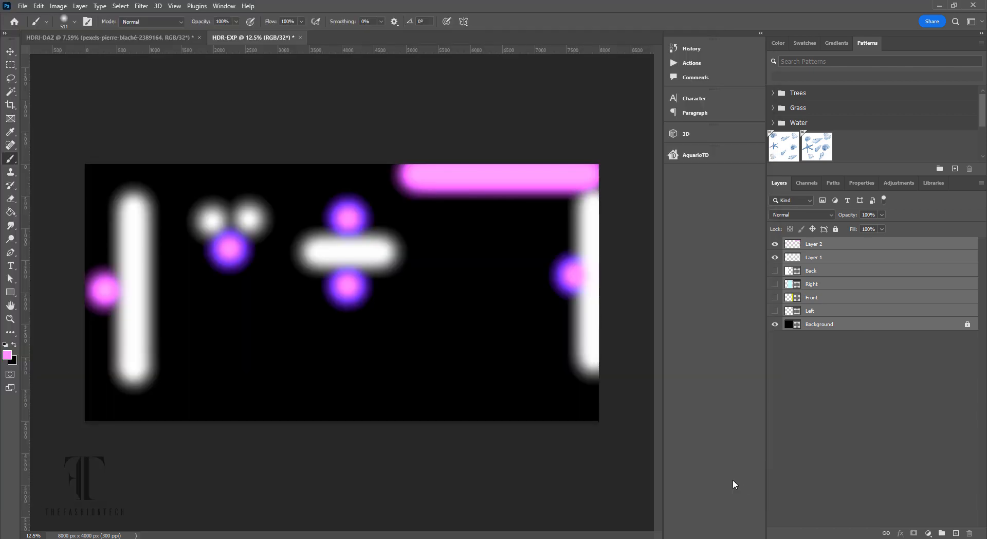
- Save a Radiance HDR copy of the map to the Desktop under a changed file name
left_click(23, 5)
left_click(44, 140)
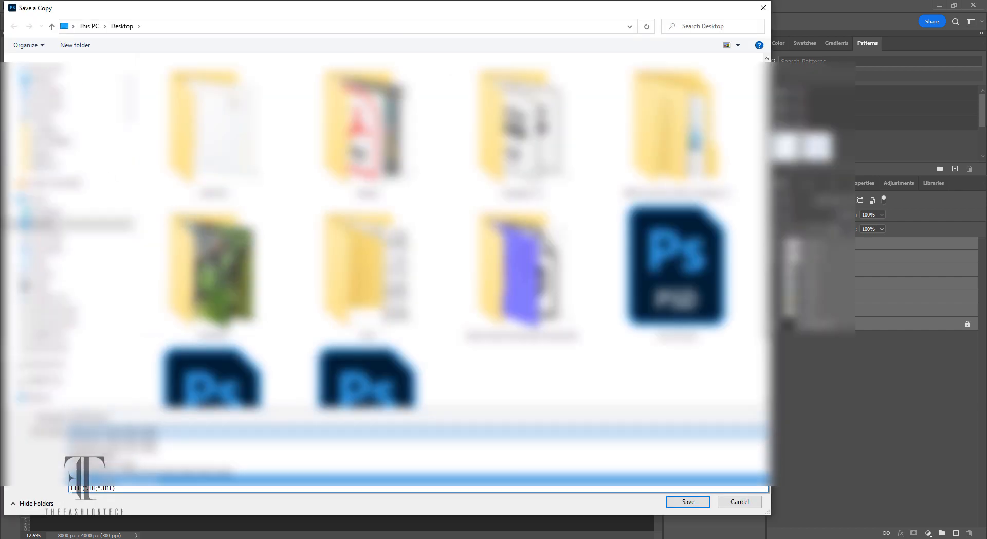
left_click(105, 479)
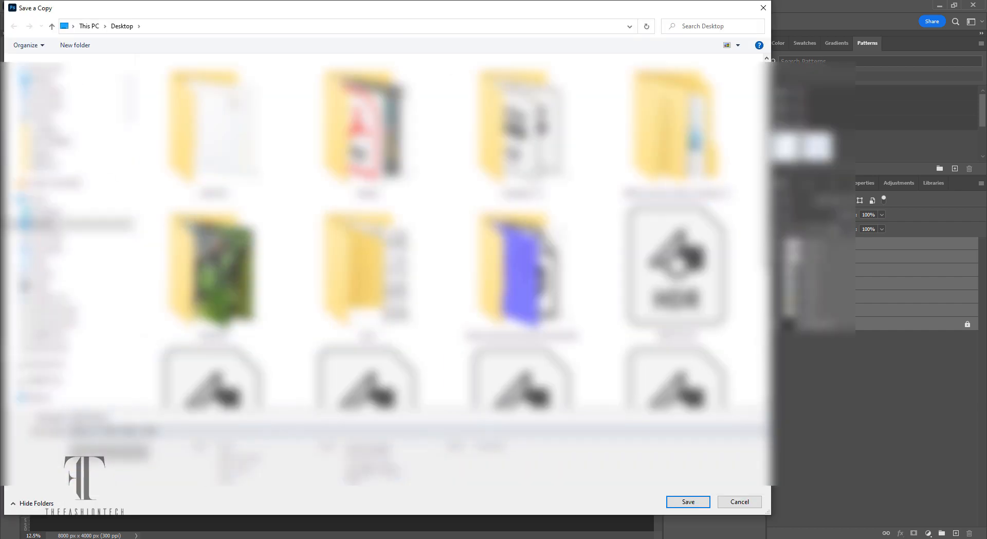
left_click(697, 314)
left_click(86, 418)
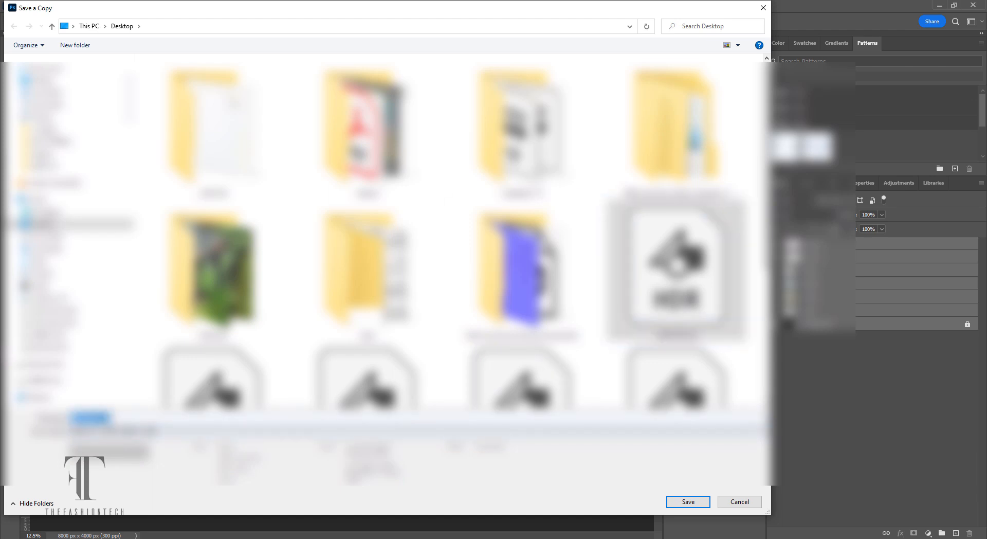
left_click_drag(85, 418, 113, 418)
left_click(123, 418)
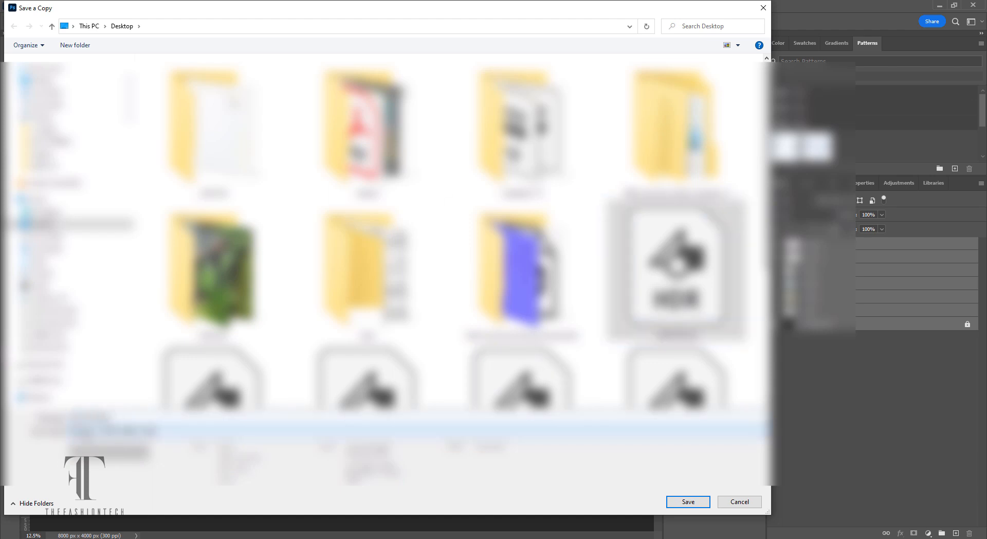
key("Return")
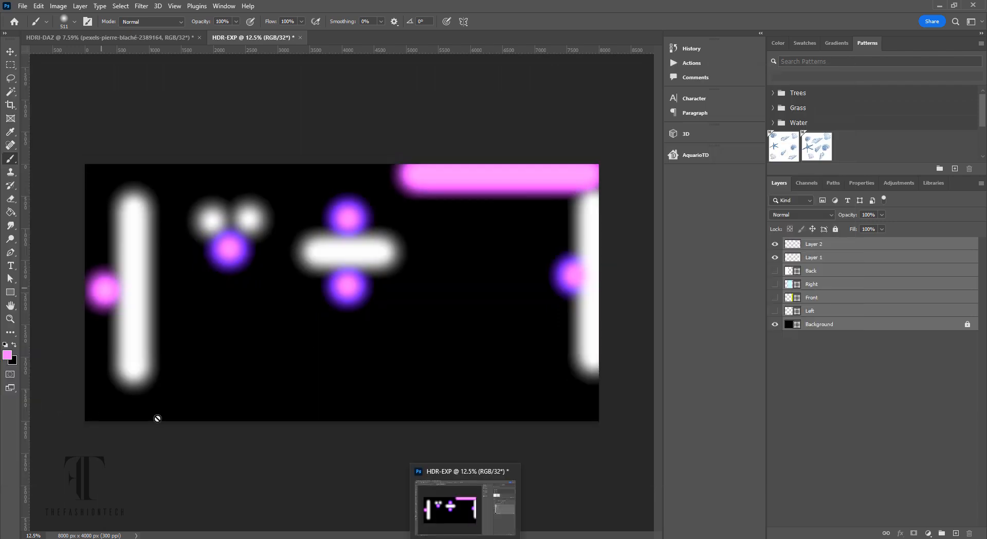
left_click(133, 40)
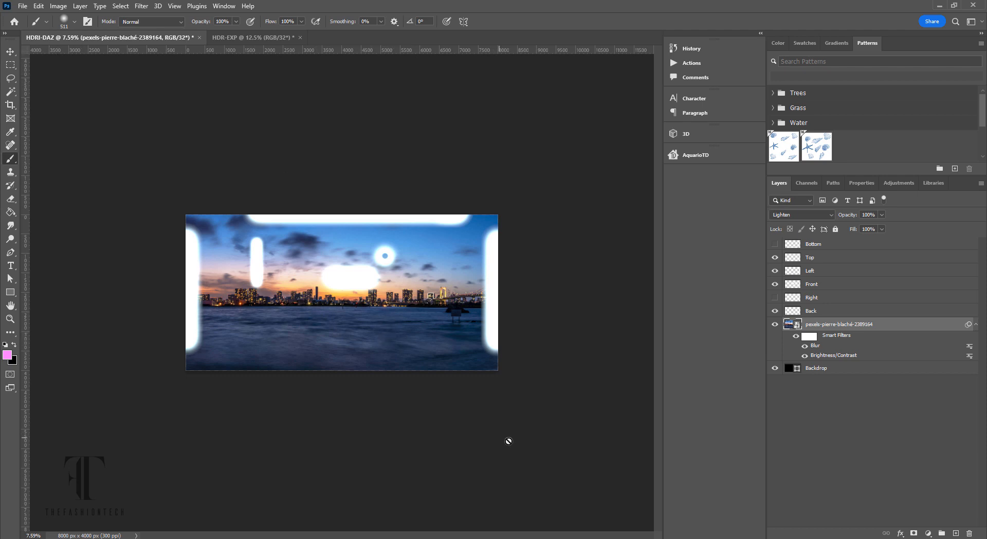
left_click(252, 38)
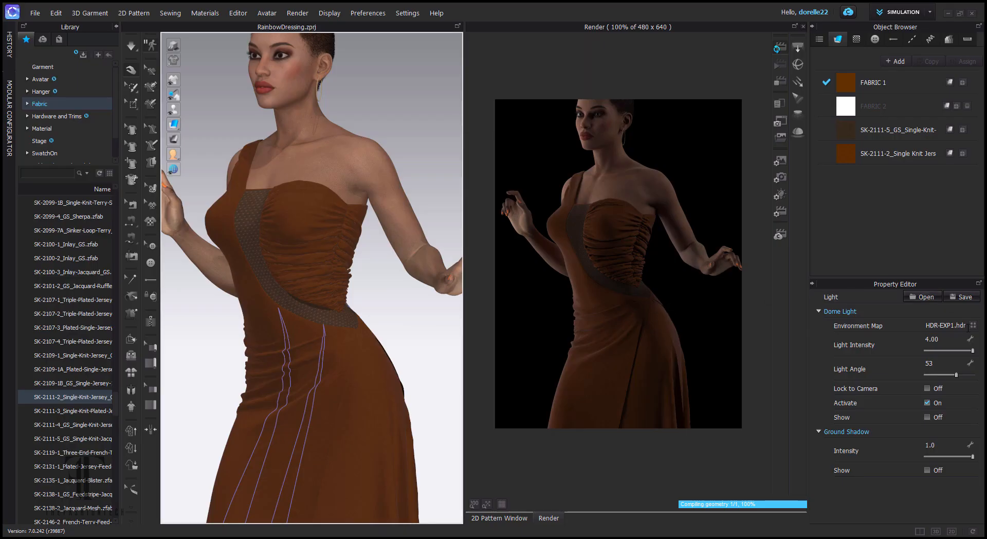
- Load HDR-EXP2.hdr from the Desktop as the Dome Light's Environment Map file
left_click(973, 325)
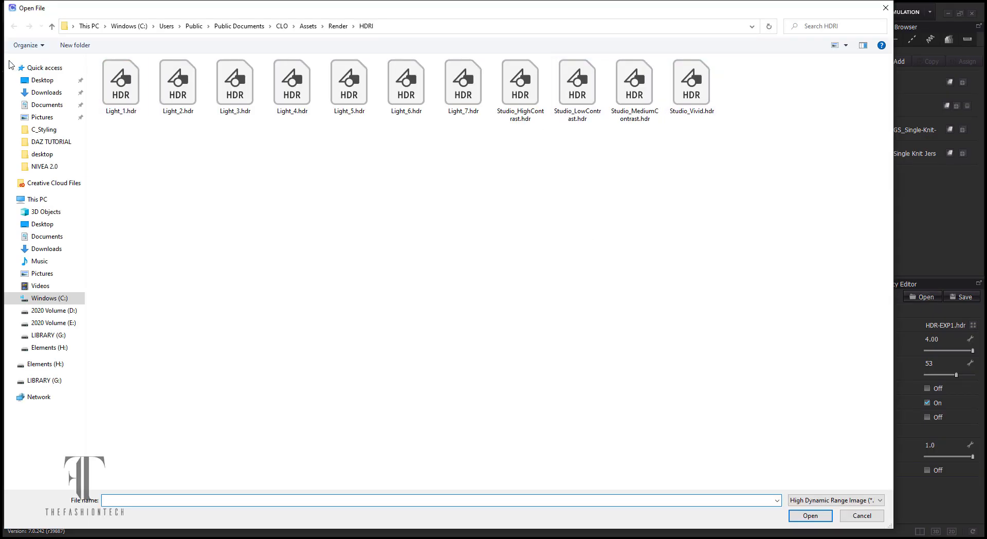
left_click(42, 80)
left_click(643, 267)
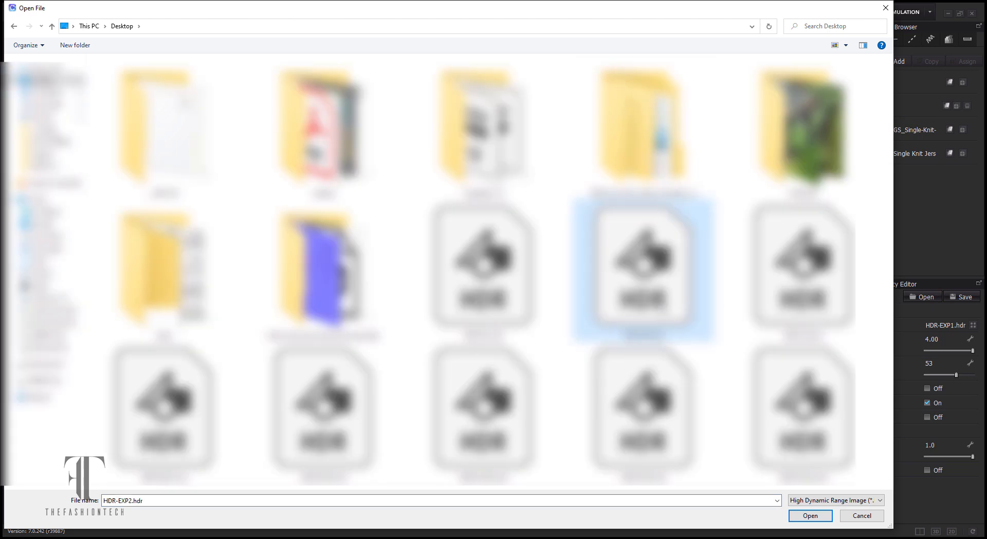
double_click(663, 305)
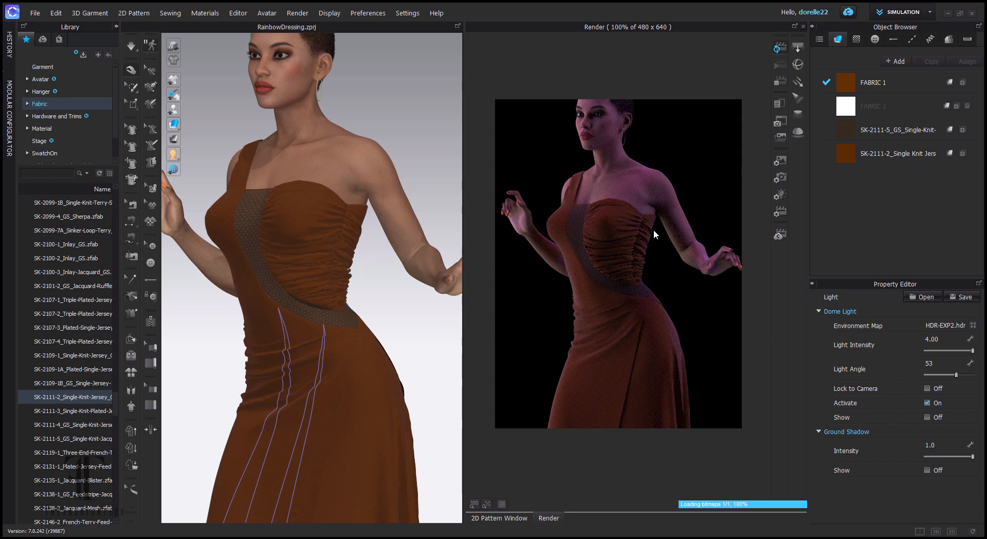
- Frame the avatar's face and chest, and dim the dome light intensity to 1
scroll(655, 237, "up", 4)
left_click_drag(657, 240, 741, 369)
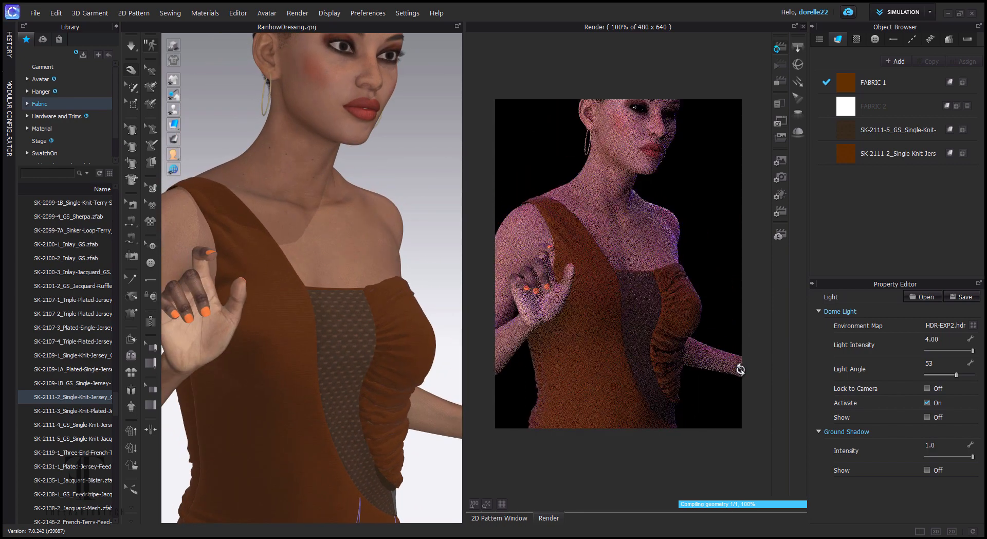
left_click(947, 366)
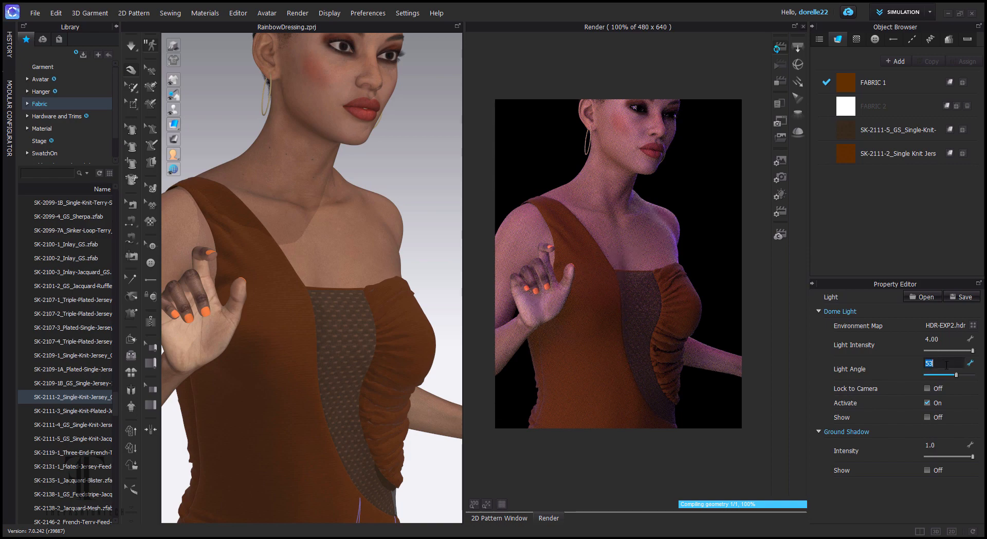
left_click(945, 339)
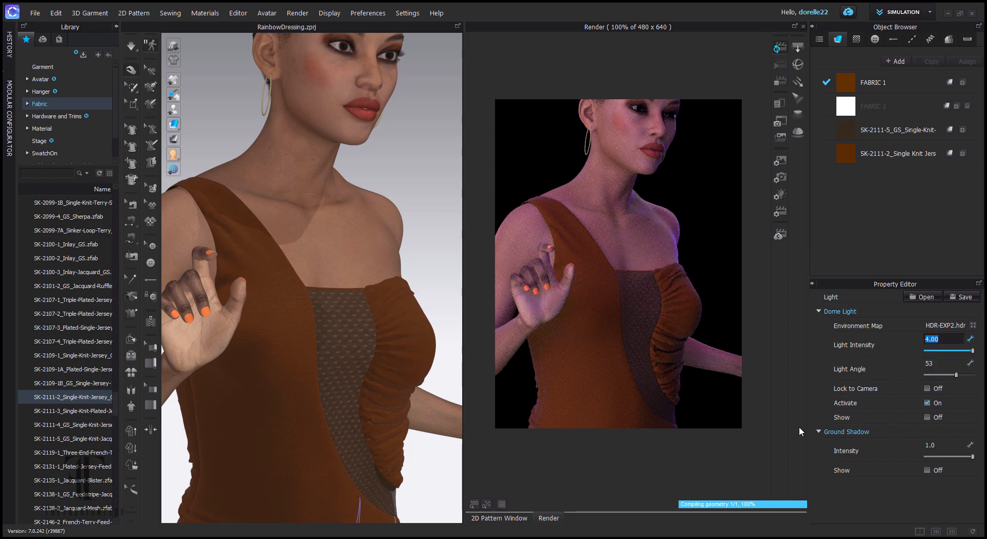
type("1")
key("Return")
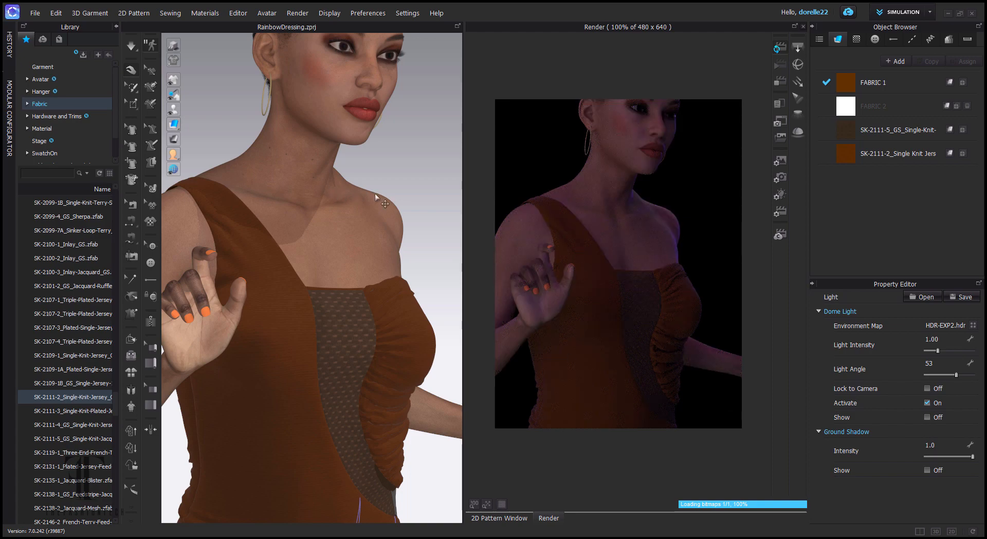
- Try dome light intensity 2, then restore it to 4.00
left_click_drag(375, 193, 324, 183)
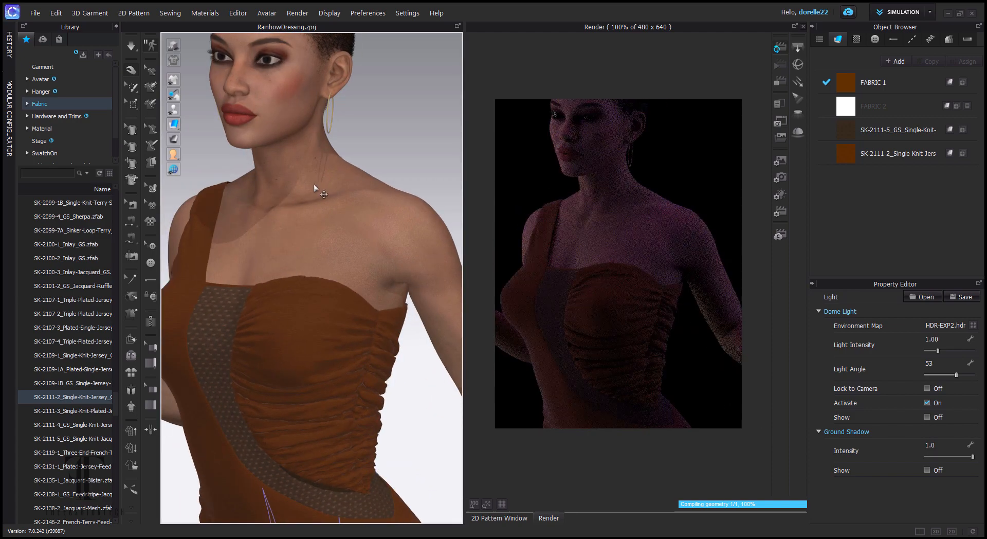
left_click(933, 339)
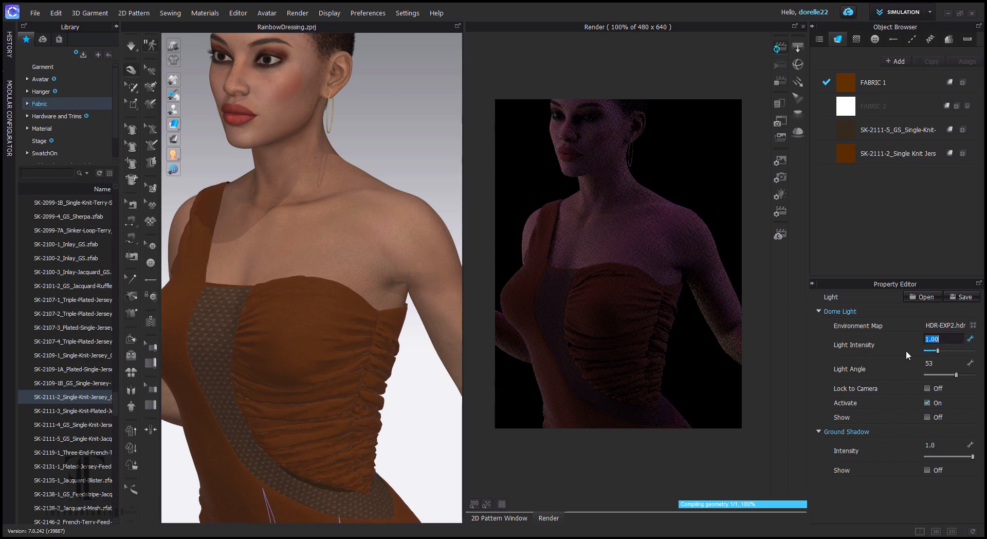
type("2")
key("Return")
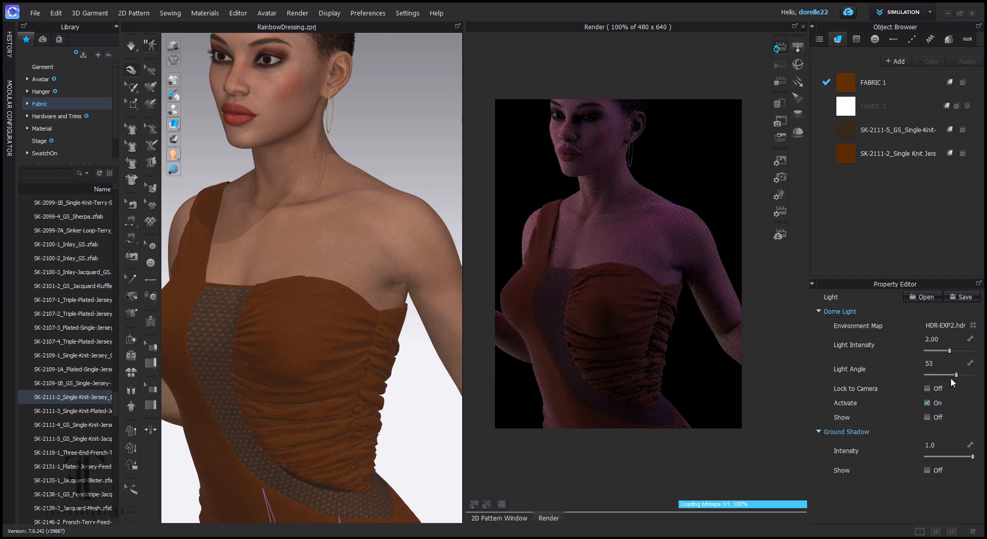
left_click(945, 339)
type("4")
key("Return")
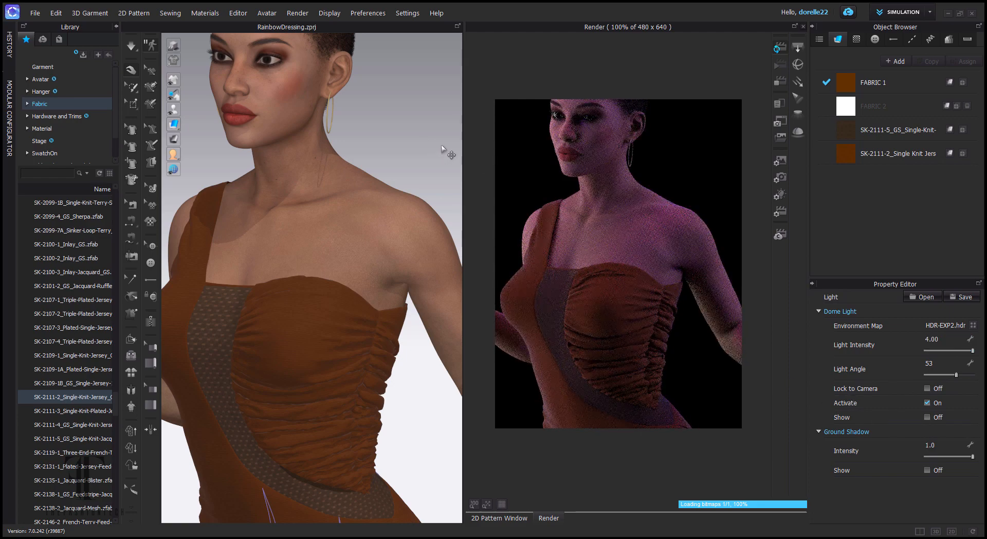
- Swing the dome light angle through -53, -18 and 57 toward 180 while reframing the avatar's face and dress
left_click_drag(448, 153, 503, 156)
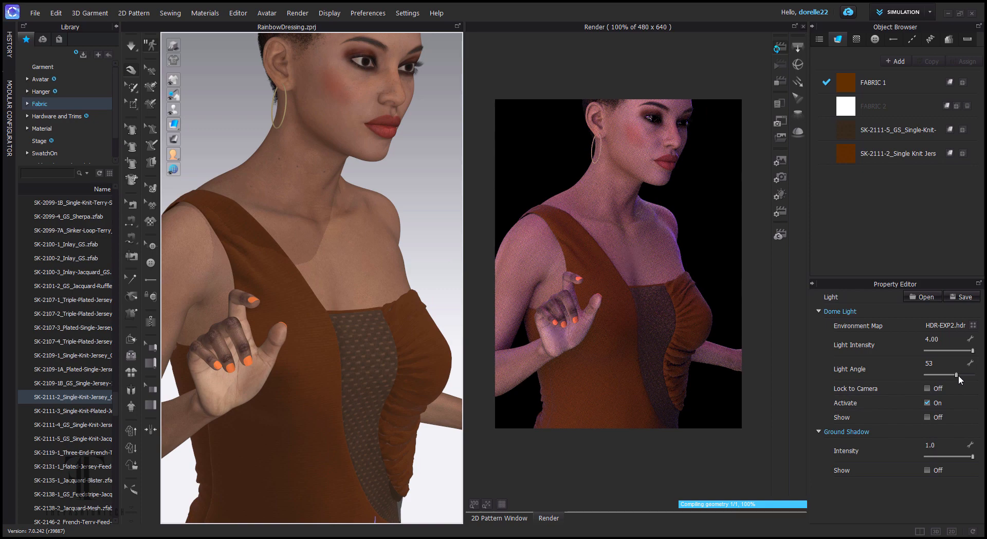
left_click_drag(958, 375, 944, 380)
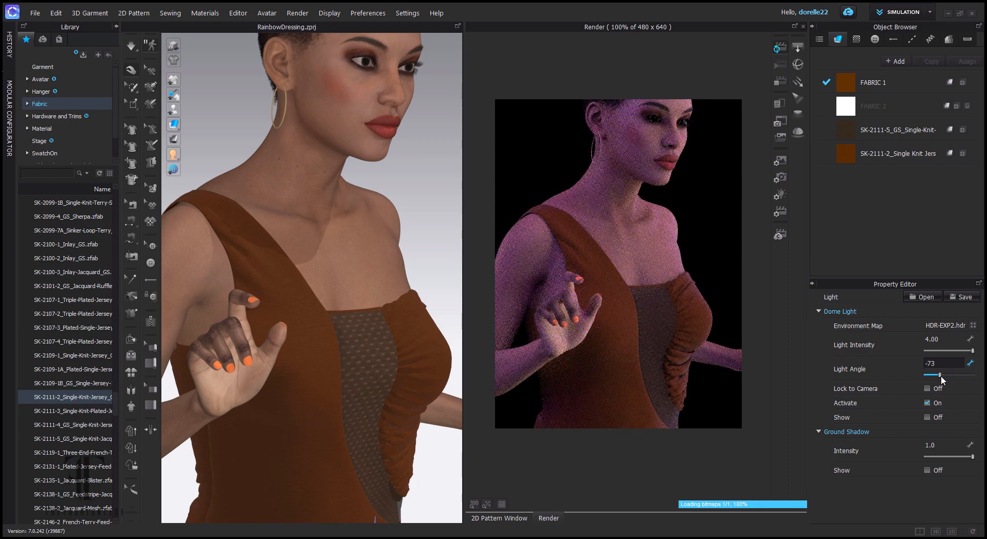
left_click_drag(941, 375, 948, 376)
left_click_drag(368, 220, 365, 57)
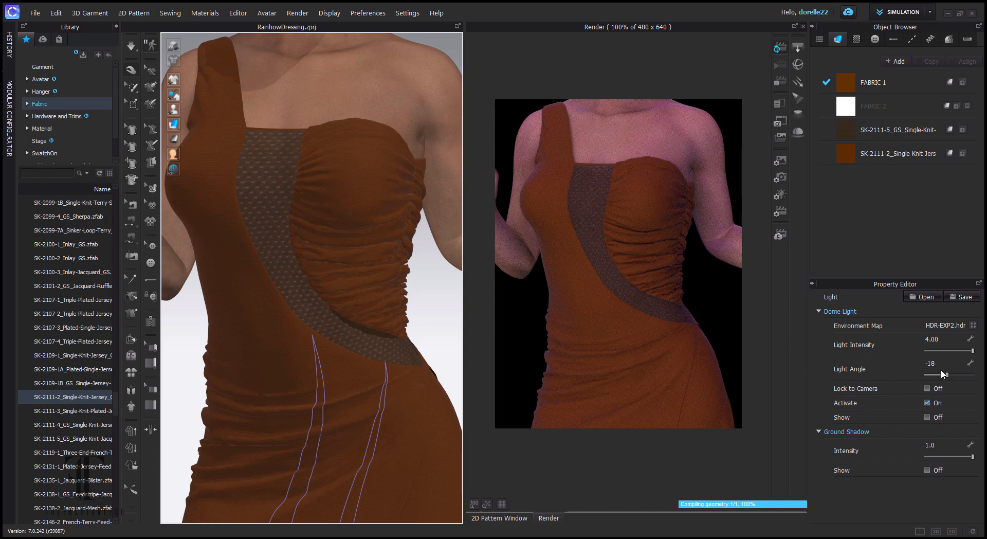
left_click_drag(949, 374, 974, 377)
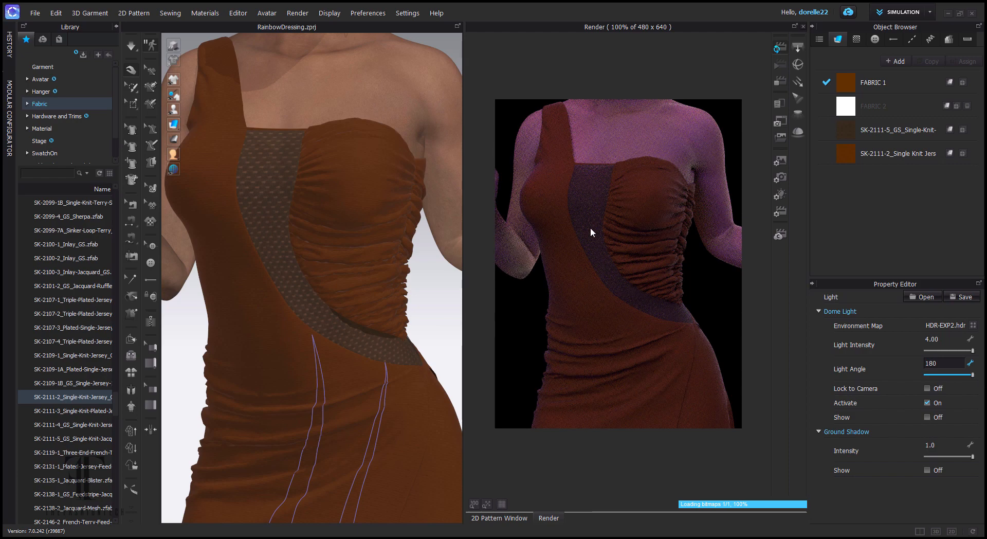
left_click_drag(643, 254, 644, 334)
left_click_drag(658, 300, 659, 366)
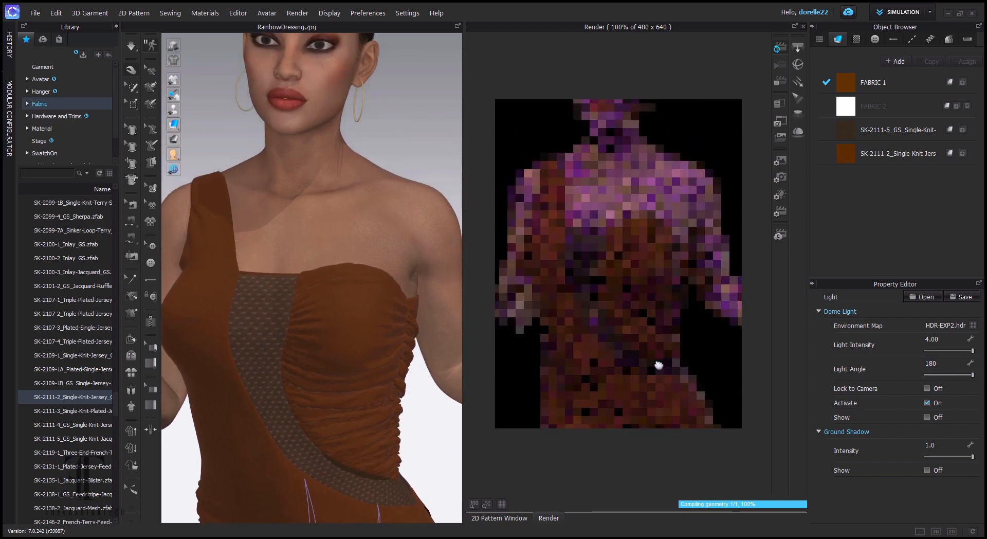
- Check the avatar from several sides while lowering the dome light angle from 180 through 85 to 6
scroll(672, 324, "down", 1)
scroll(669, 218, "down", 2)
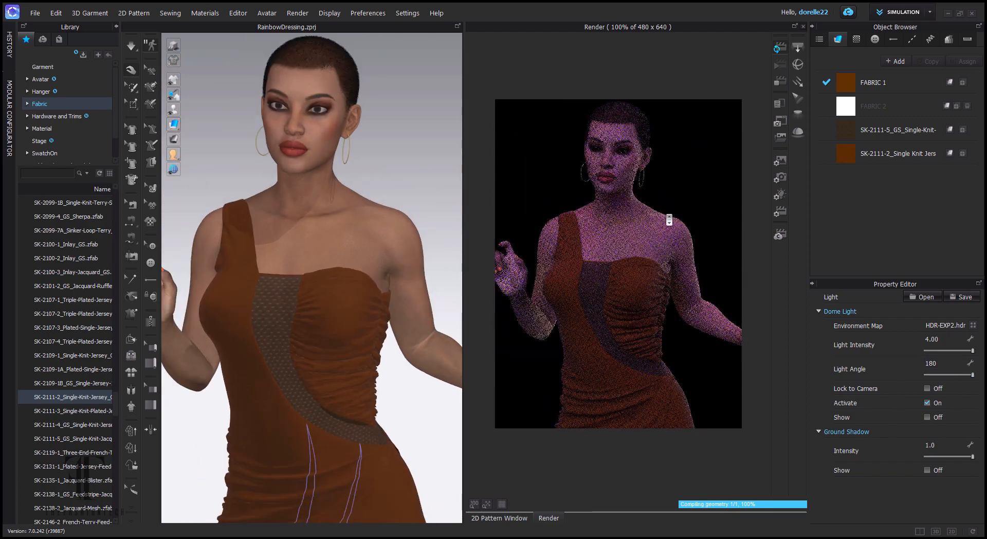
scroll(686, 342, "up", 2)
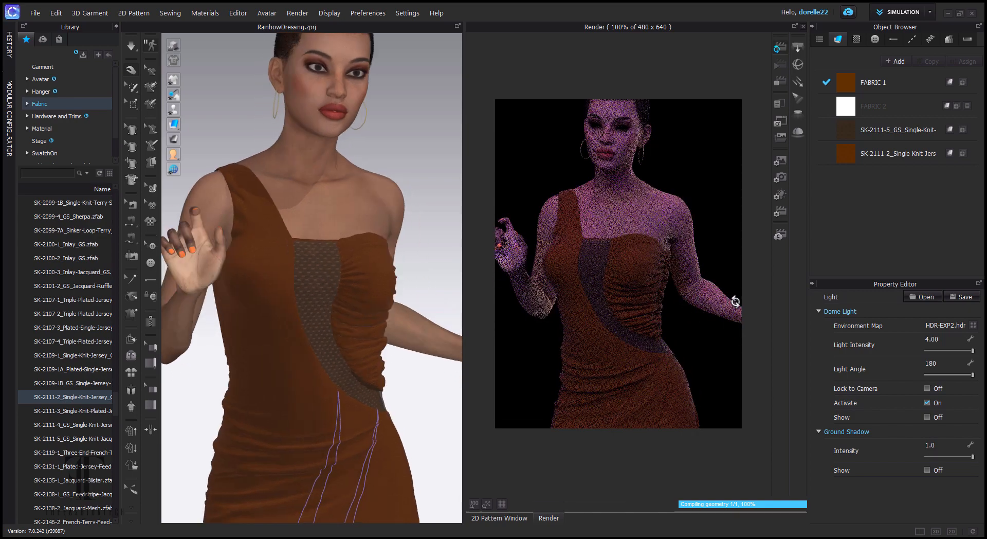
left_click_drag(735, 301, 751, 302)
left_click_drag(677, 311, 705, 296)
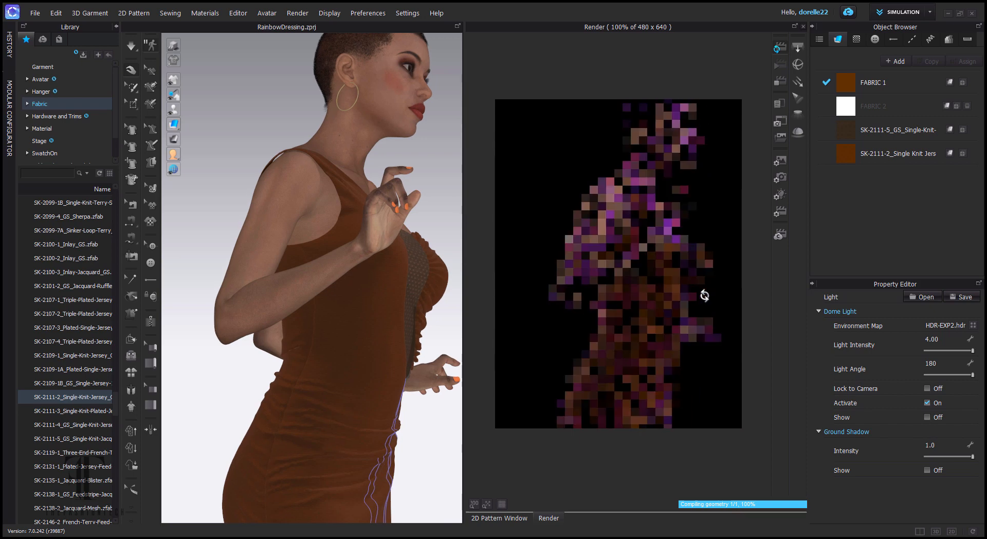
left_click_drag(972, 380, 950, 380)
left_click_drag(739, 269, 580, 260)
left_click_drag(650, 261, 631, 233)
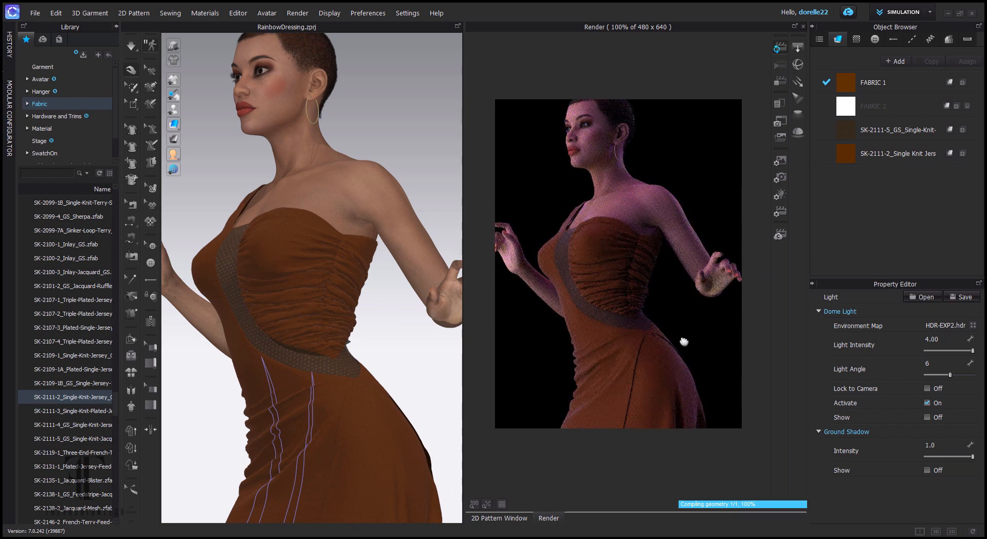
left_click_drag(686, 341, 756, 358)
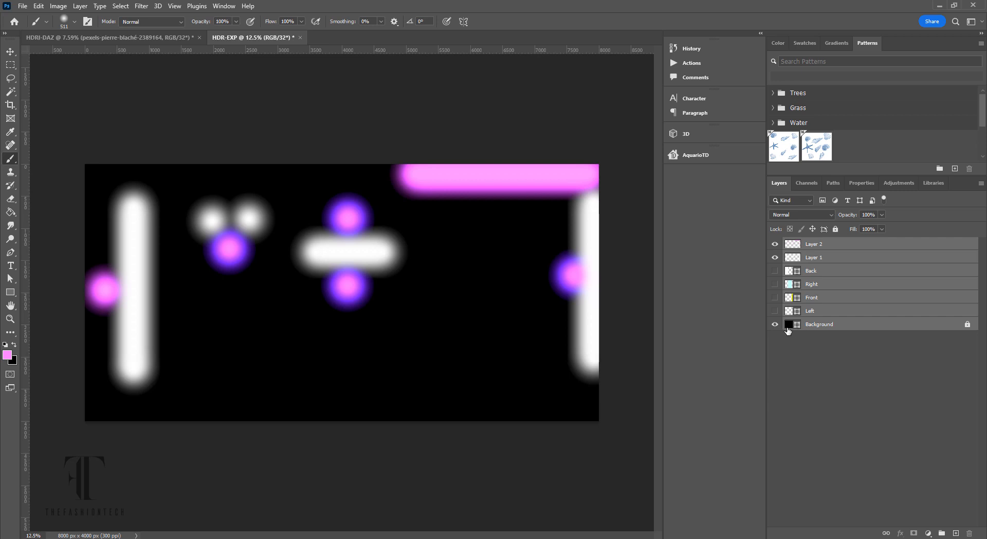
- Place the pexels-benjamin-svobodny-166643 mountain-lake photo from Downloads as an embedded layer
left_click(22, 7)
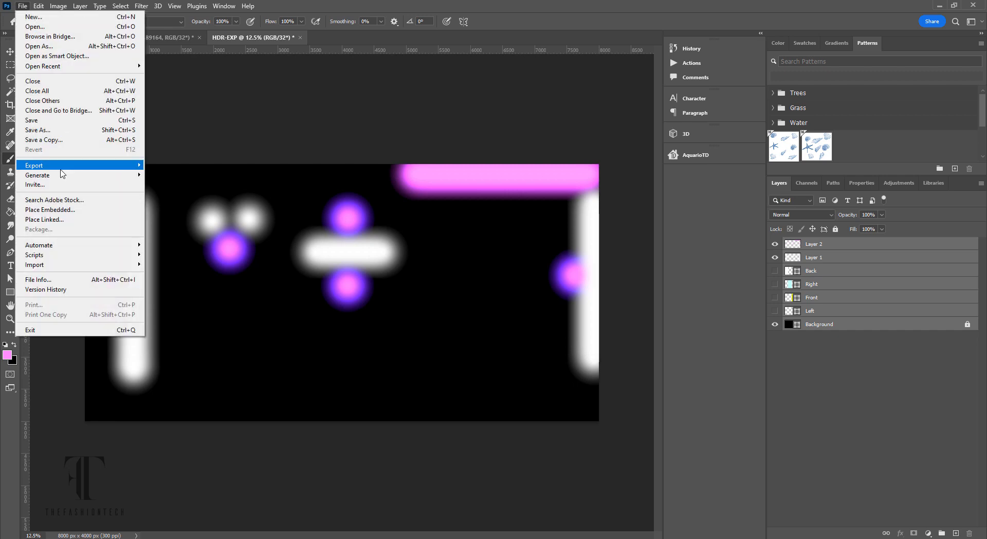
left_click(50, 210)
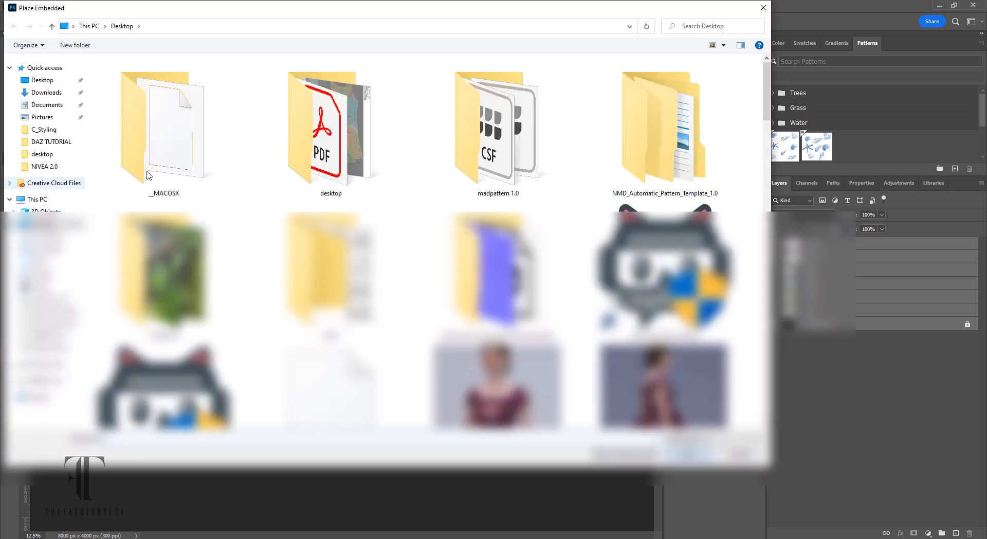
left_click(57, 93)
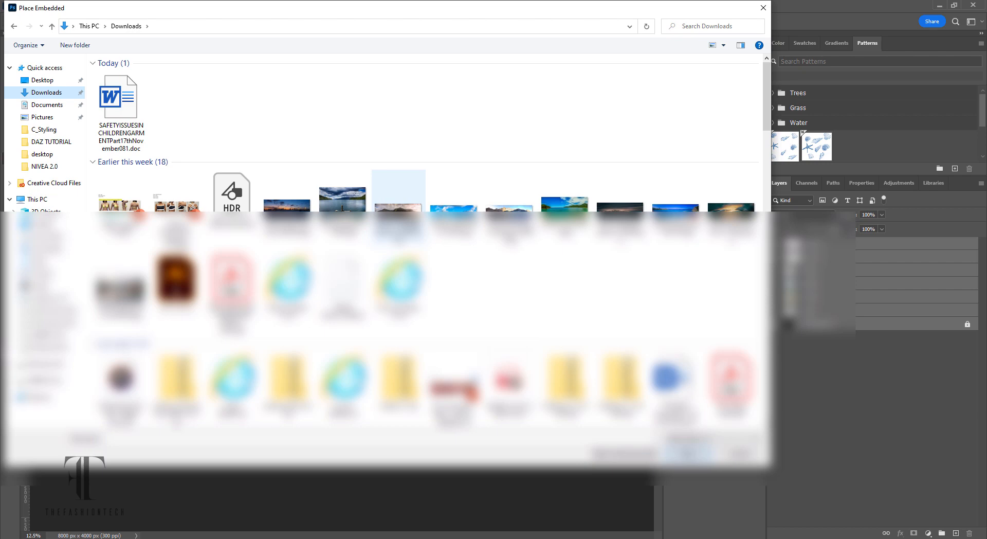
left_click(509, 221)
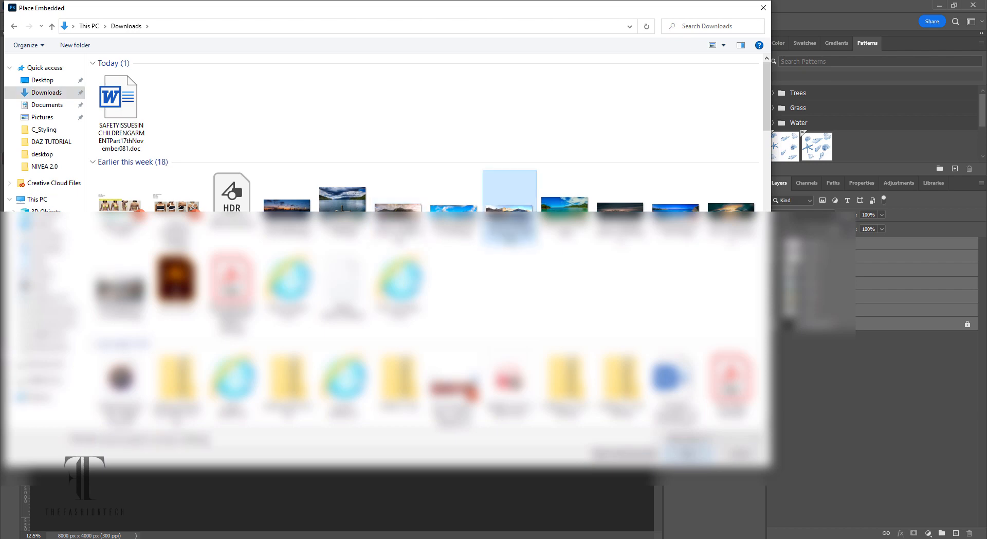
double_click(519, 214)
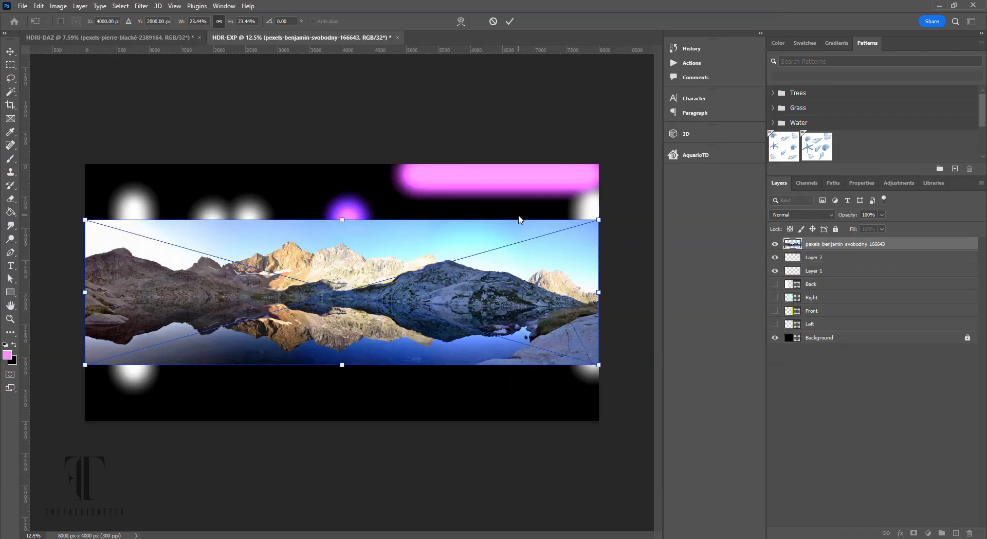
- Scale the placed photo to cover the whole canvas and commit the transform
left_click_drag(597, 219, 793, 149)
left_click_drag(792, 149, 730, 153)
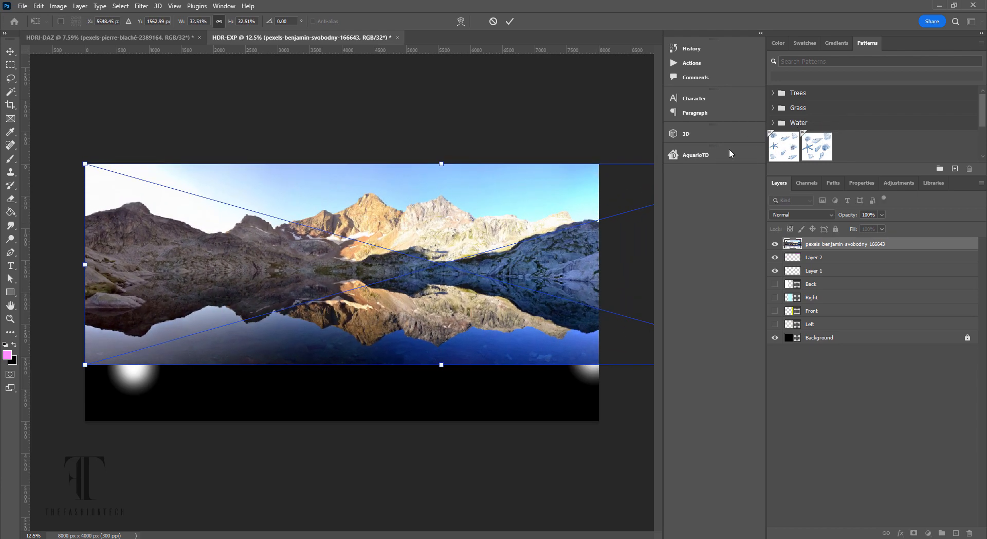
left_click_drag(86, 367, 11, 431)
left_click_drag(389, 399, 384, 443)
key("Return")
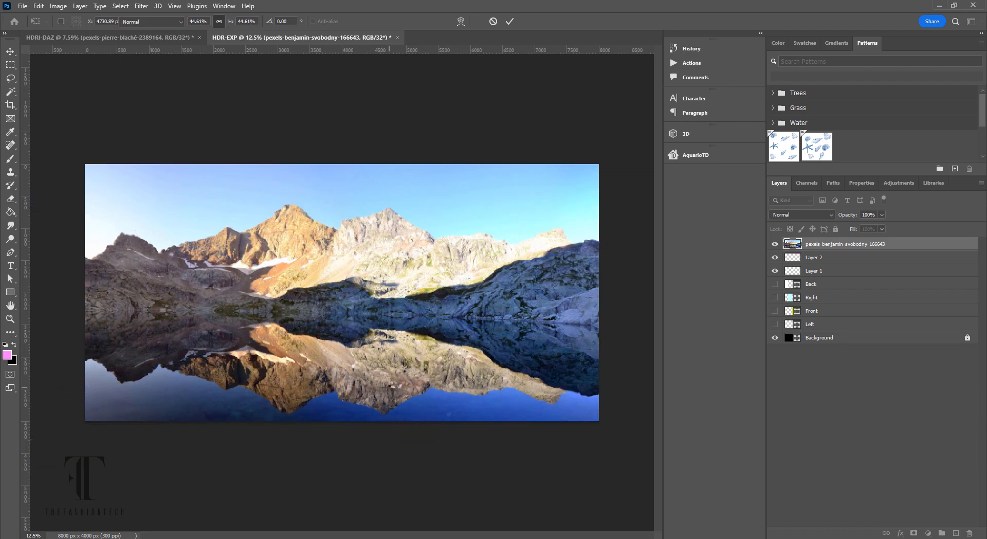
key("b")
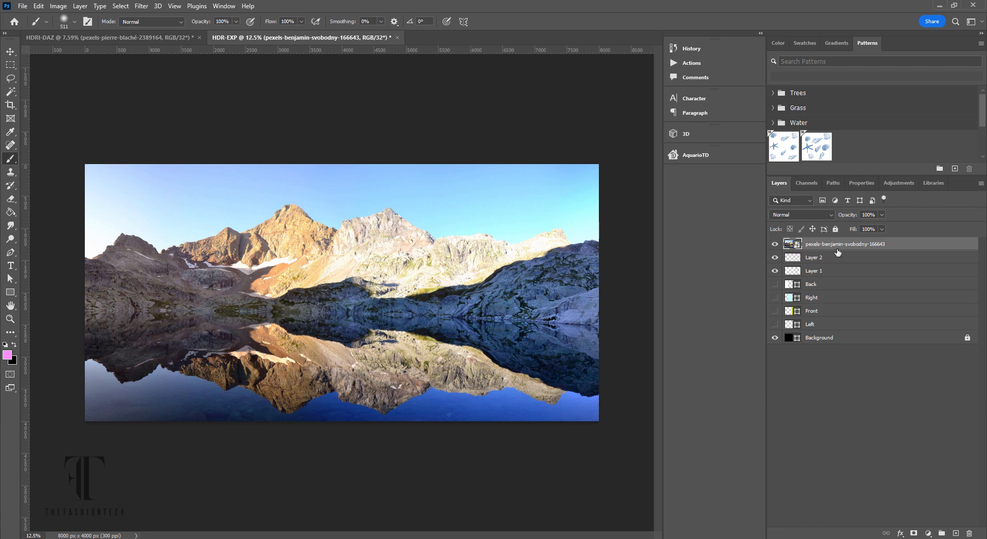
- Set the photo layer's blend mode to Lighten and hide the pink Layer 2
left_click(831, 221)
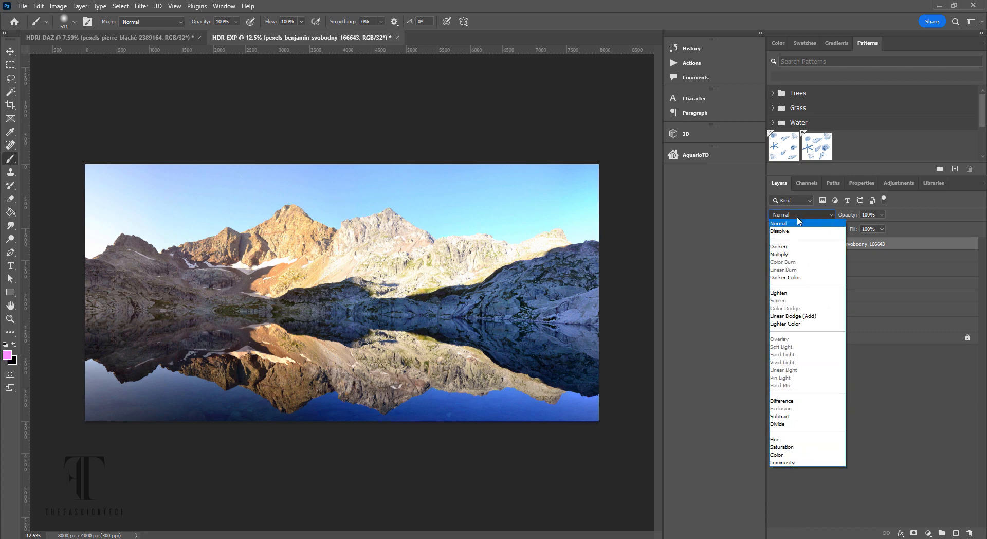
left_click(792, 294)
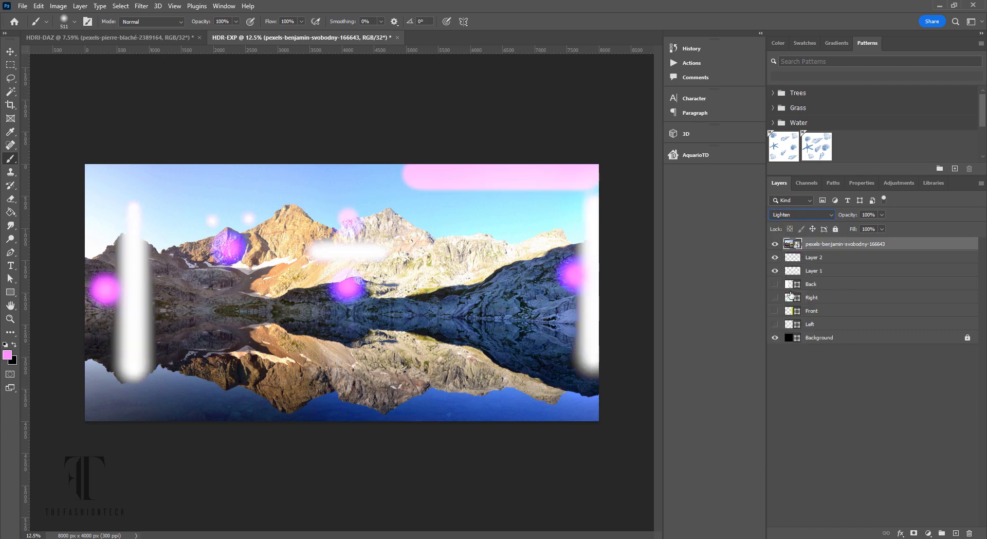
left_click(775, 258)
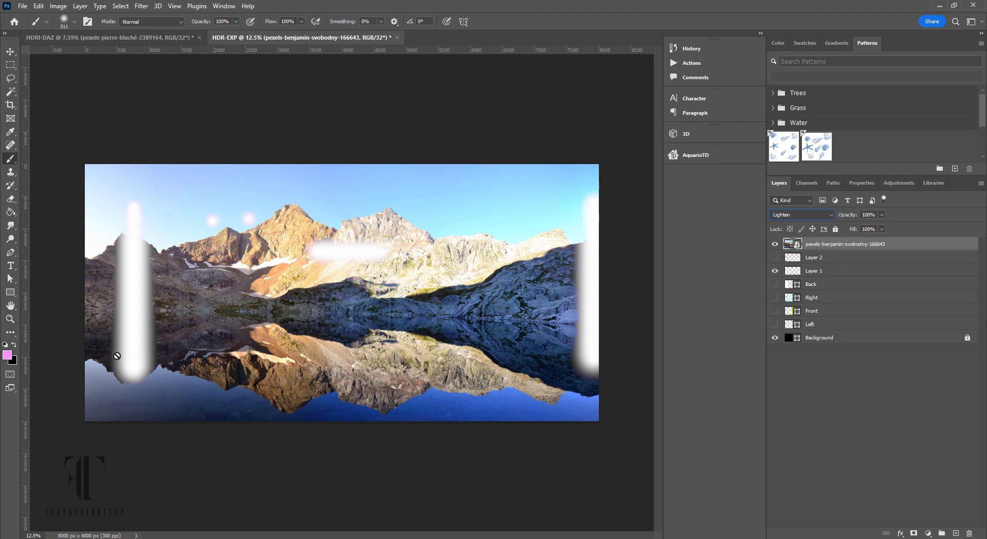
- Brighten the mountain photo with Brightness/Contrast at brightness 49 and contrast 76
left_click(58, 6)
mouse_move(128, 33)
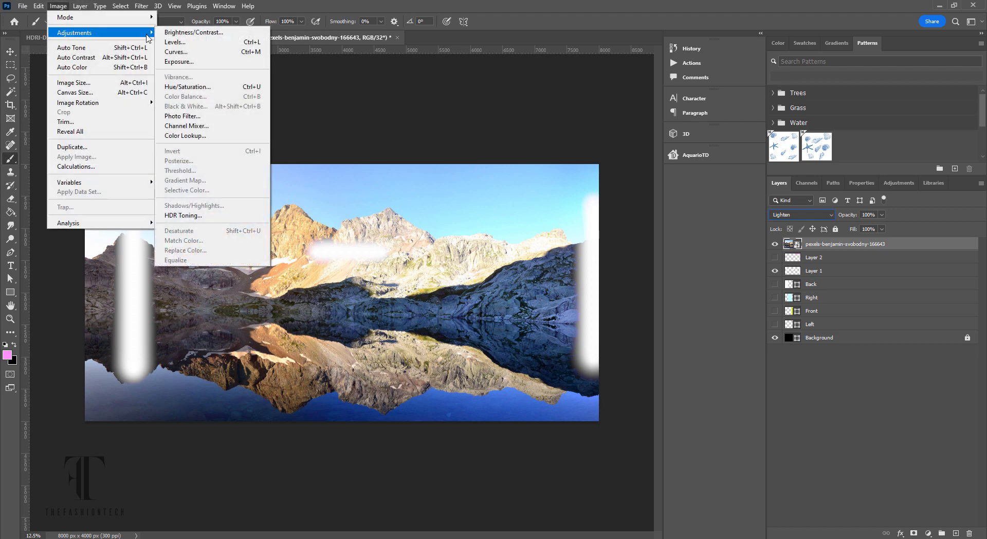
left_click(200, 30)
left_click_drag(471, 168, 504, 201)
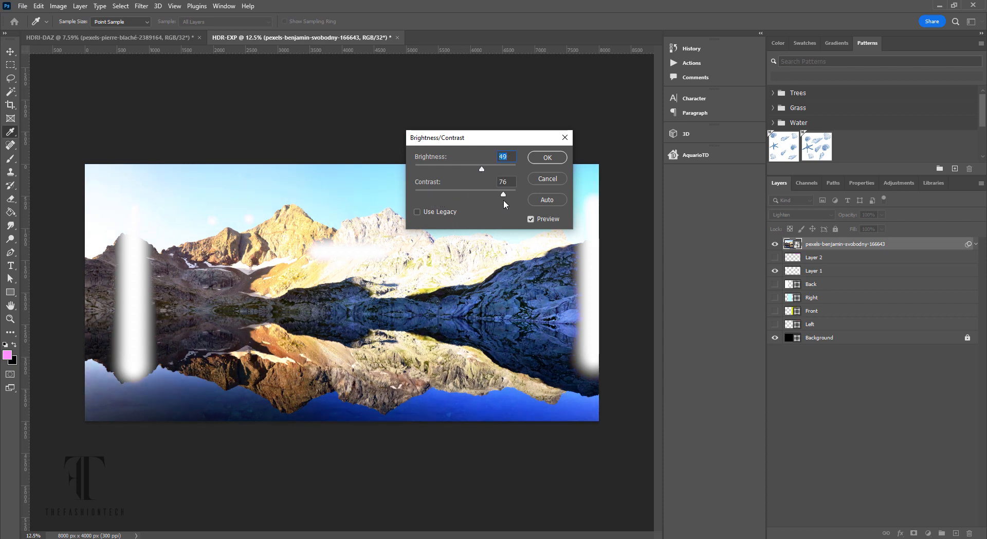
left_click(548, 157)
key("b")
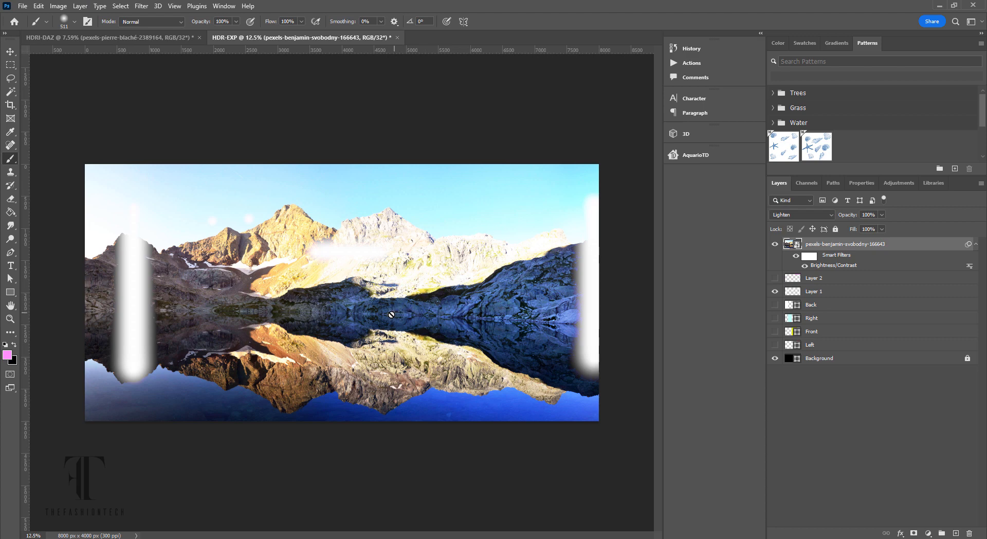
- Save a Radiance (*.HDR) copy of the mountain-lake glow map to Downloads
left_click(21, 7)
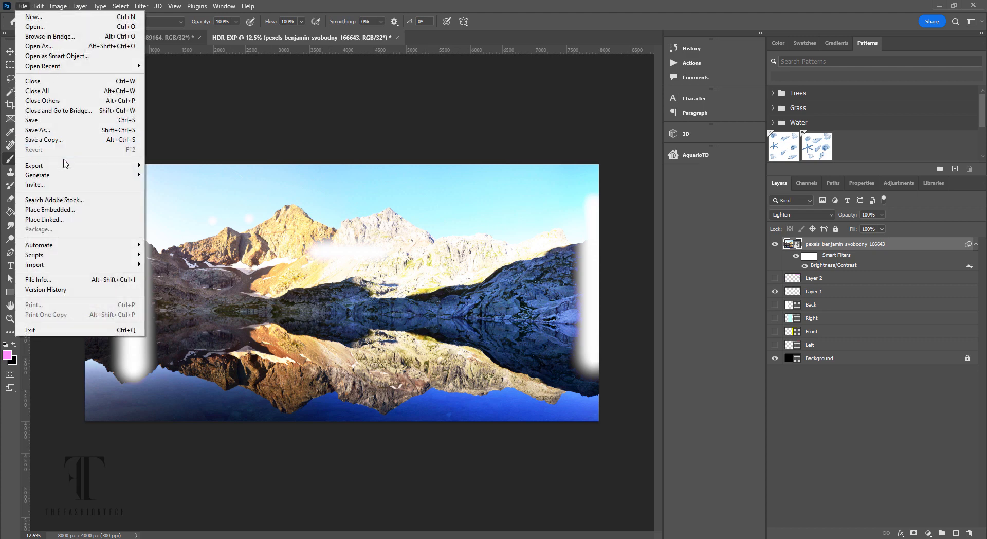
left_click(53, 141)
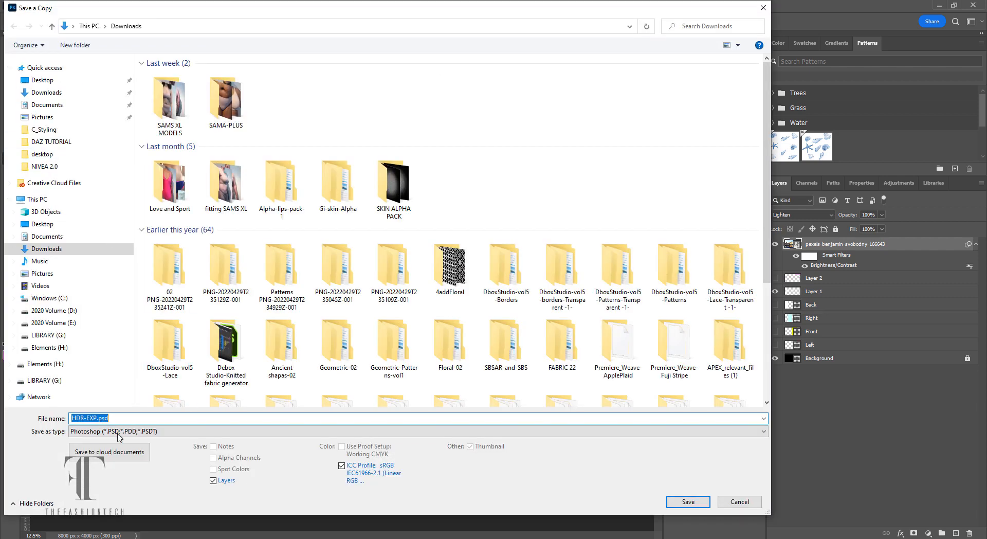
left_click(102, 432)
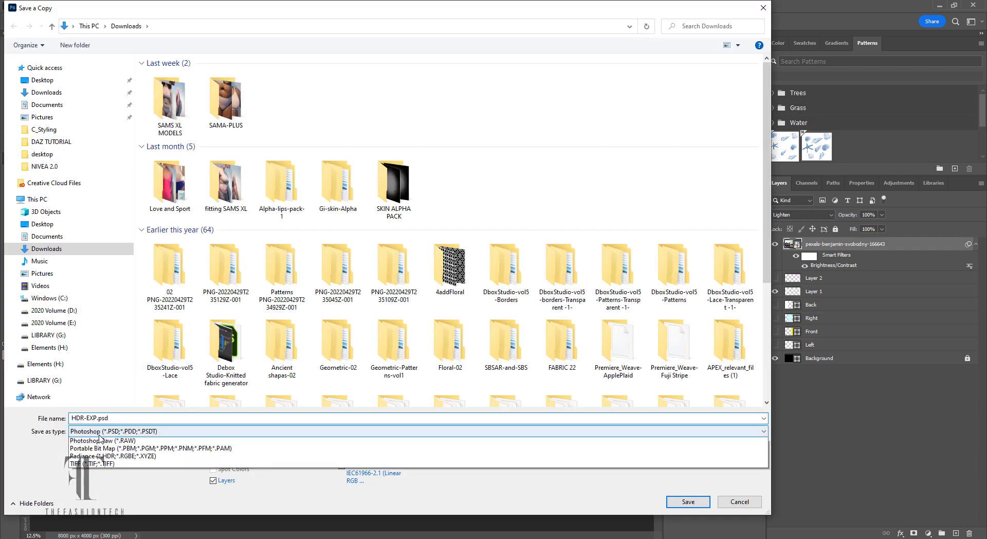
left_click(98, 480)
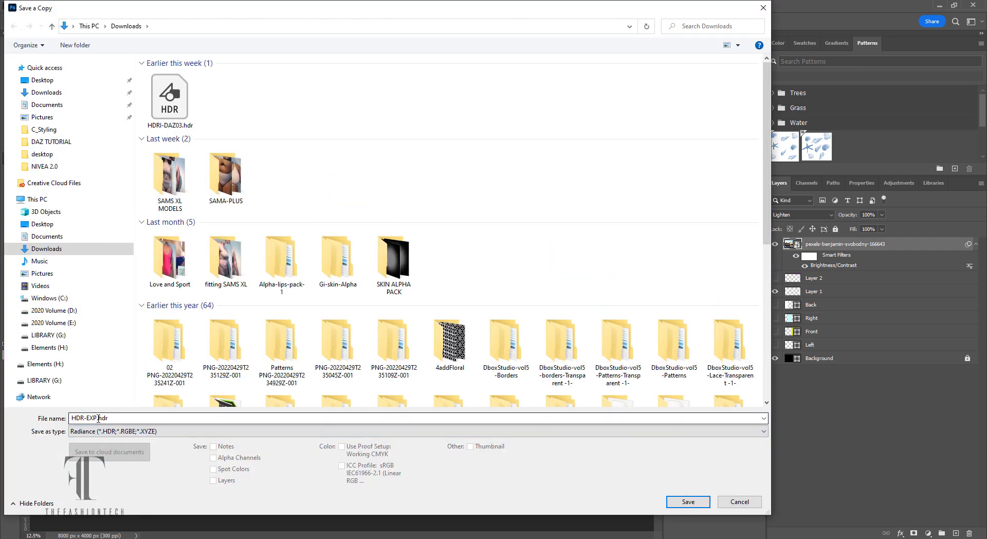
left_click(99, 418)
left_click(99, 418)
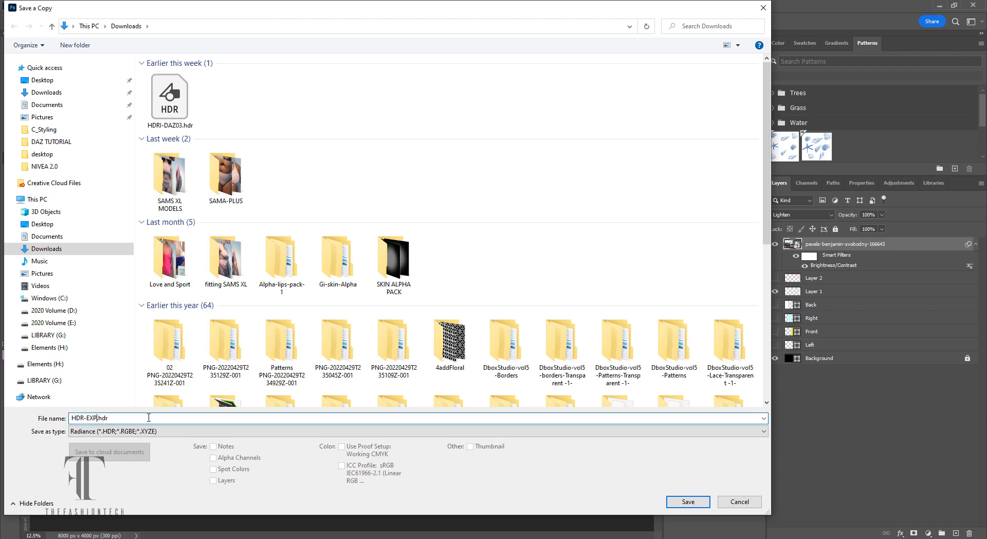
key("Return")
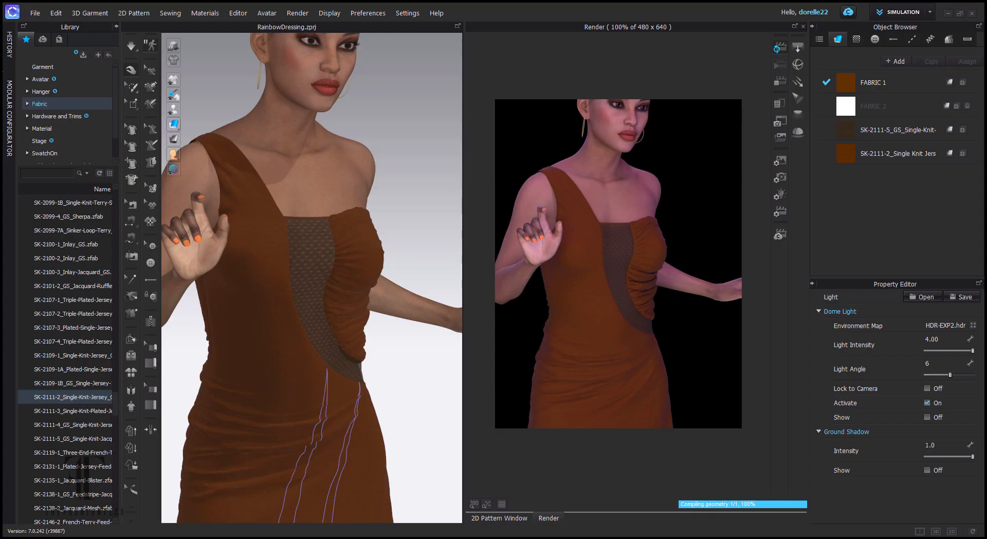
- Browse the Environment Map to the Desktop, then cancel and keep HDR-EXP2.hdr
left_click(973, 325)
left_click(42, 80)
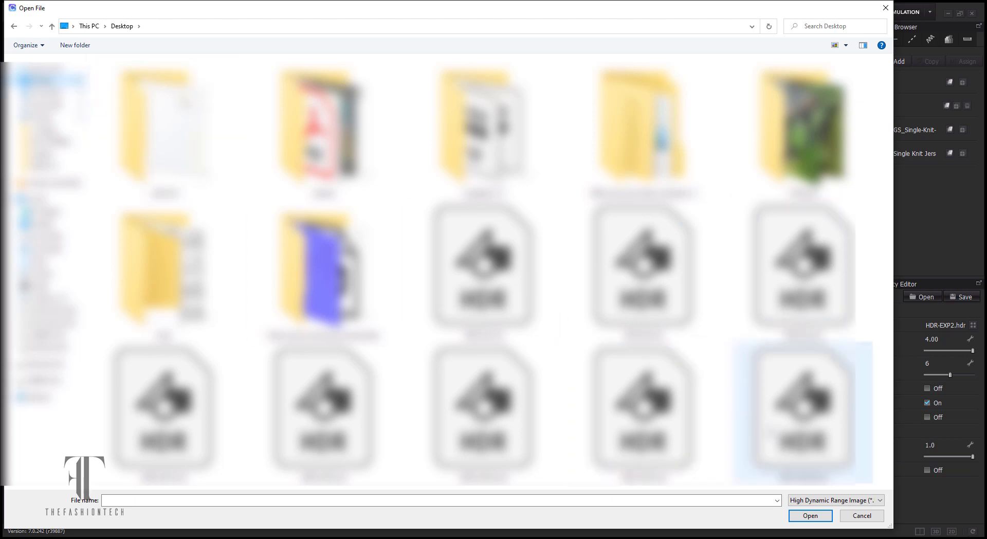
left_click(861, 516)
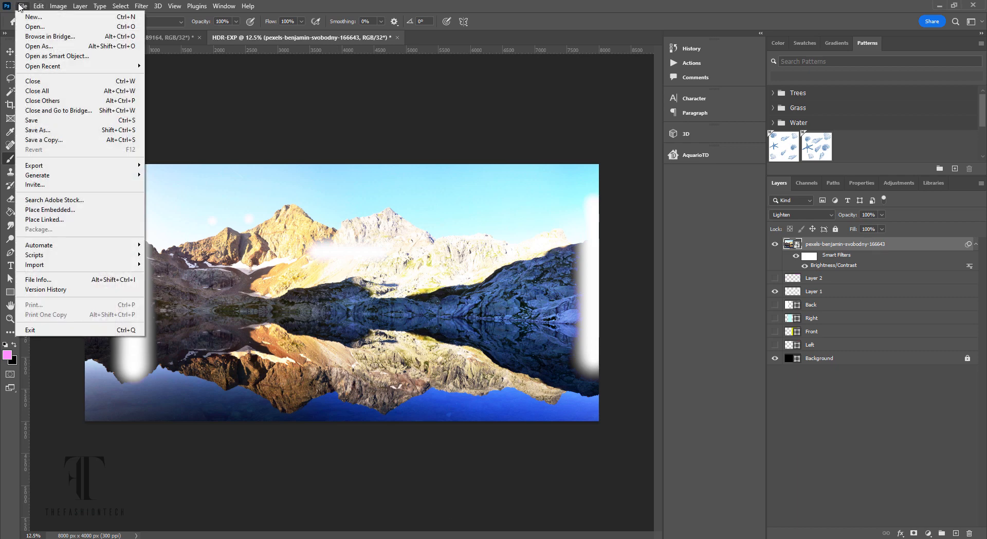
- Save a Radiance HDR copy of the mountain-lake image, retrying after closing the first dialog
left_click(22, 6)
left_click(44, 139)
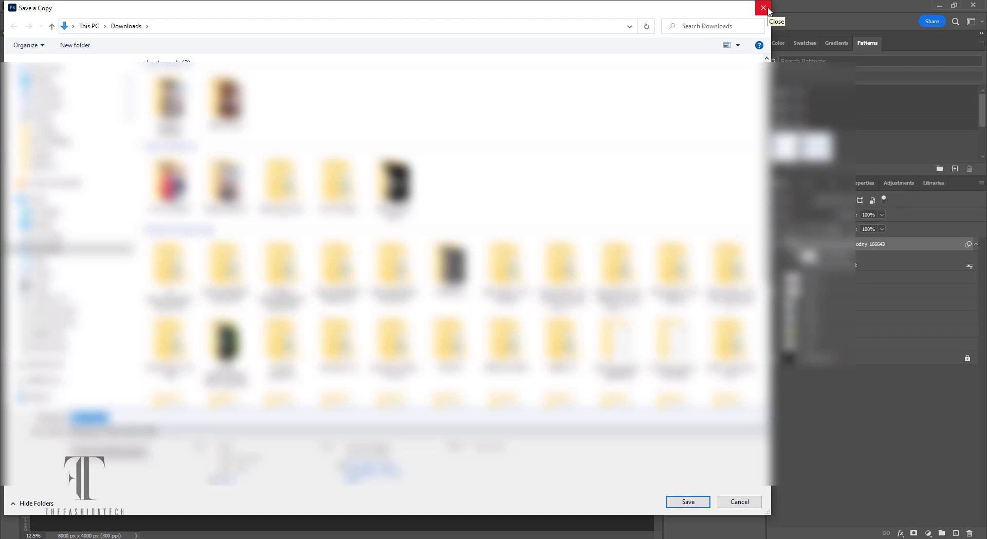
left_click(769, 8)
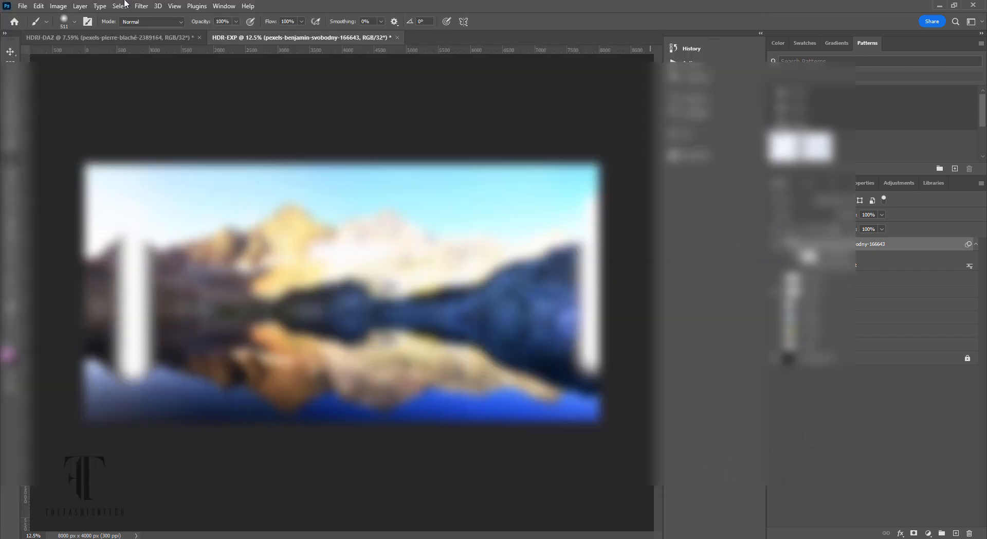
left_click(22, 7)
left_click(51, 140)
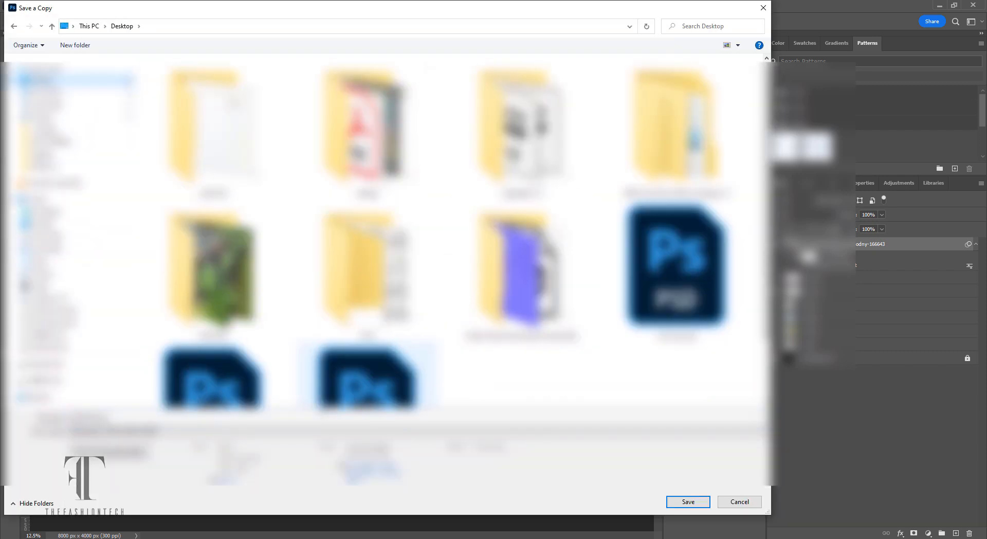
left_click(96, 433)
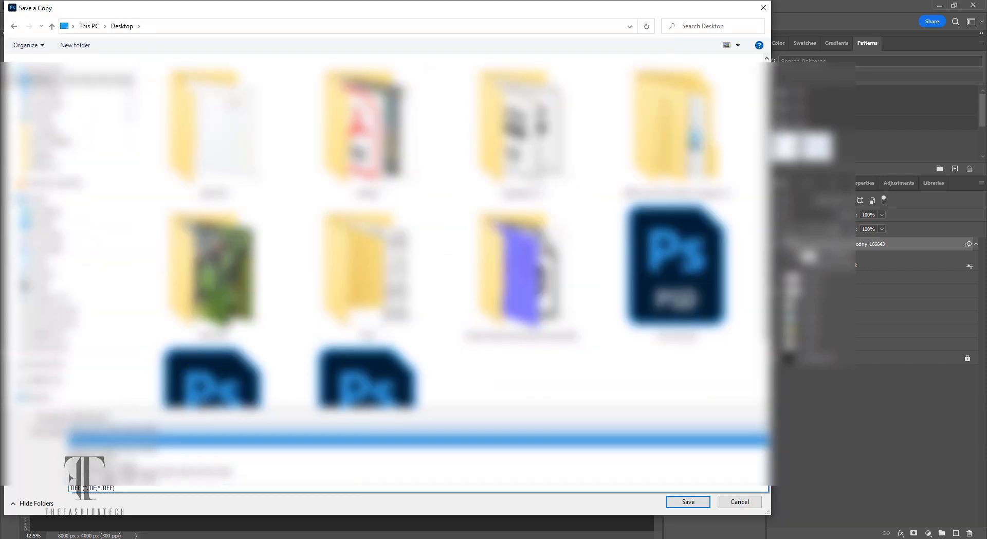
left_click(103, 477)
left_click(124, 417)
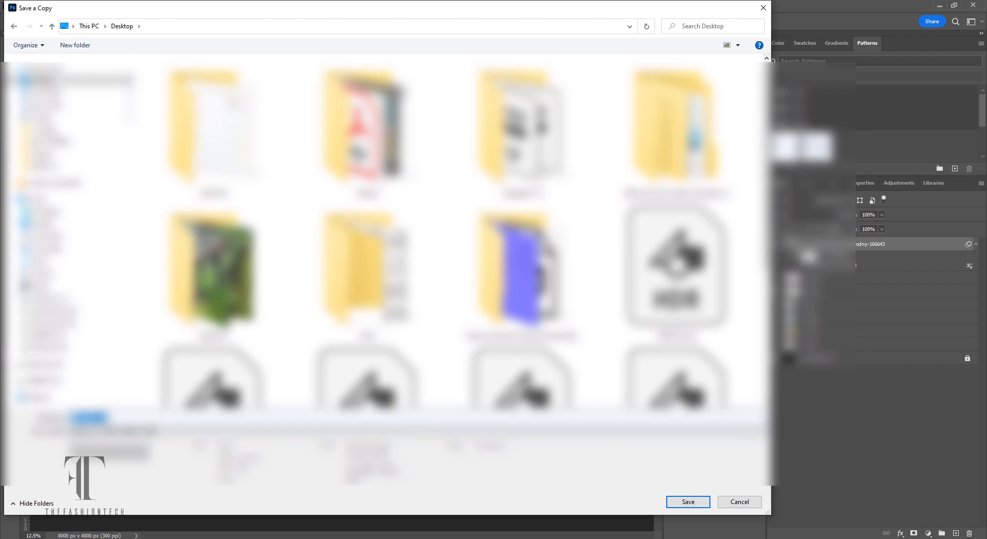
left_click(205, 417)
key("Return")
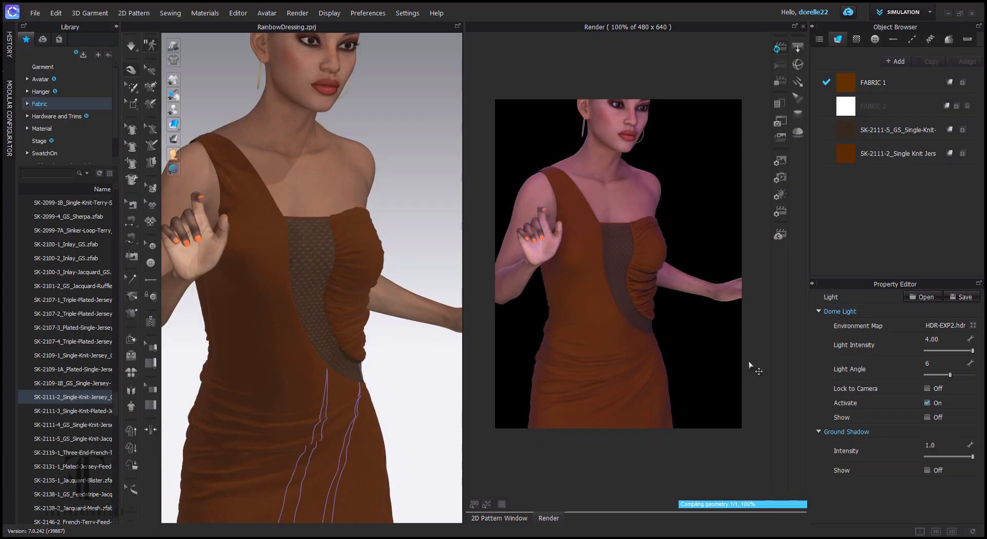
- Load HDR-EXP3.hdr from the Desktop as the dome light environment map
left_click(973, 325)
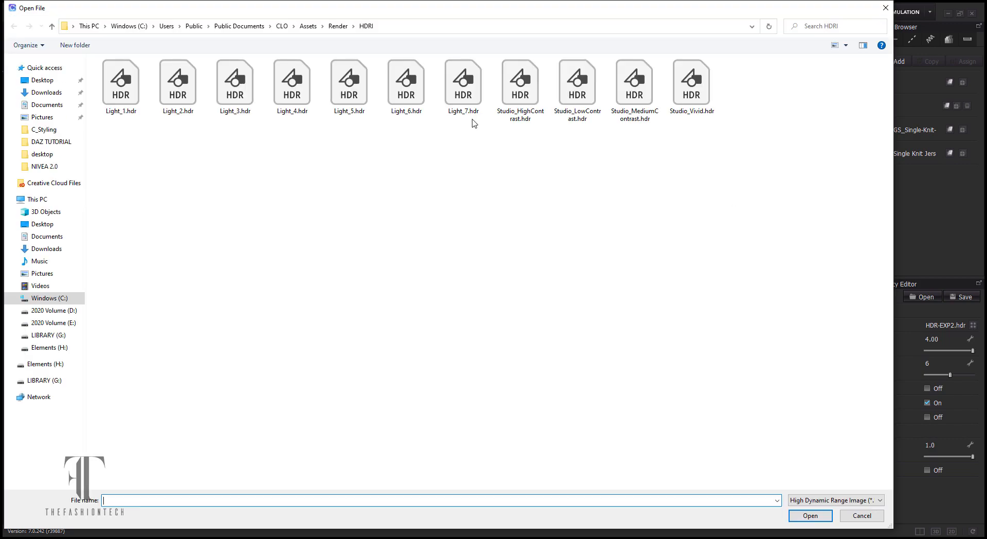
left_click(41, 80)
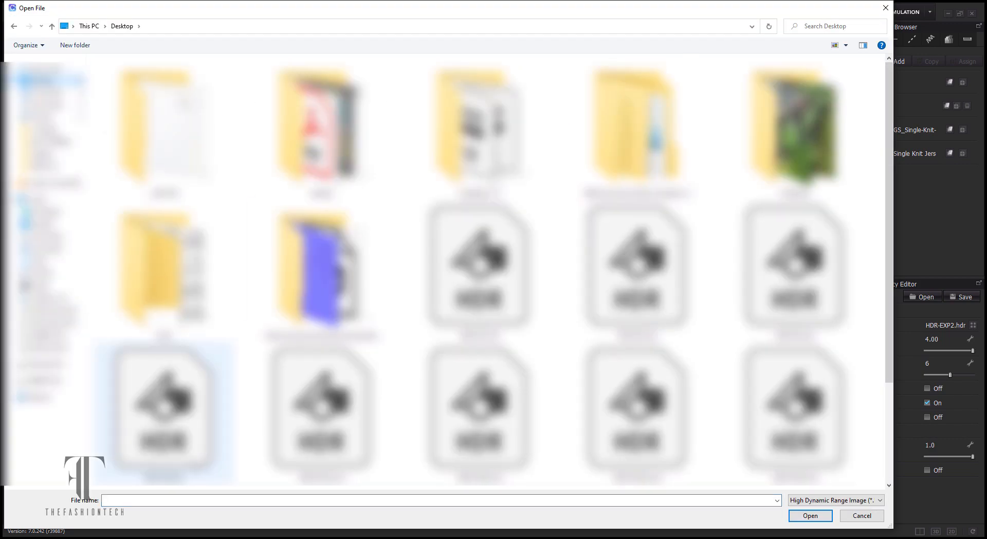
double_click(770, 318)
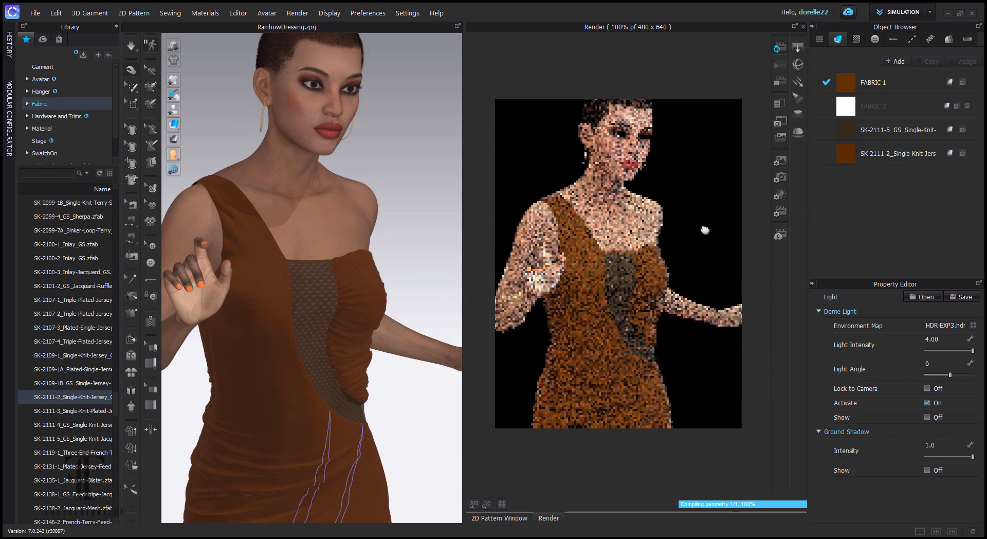
left_click_drag(390, 288, 267, 286)
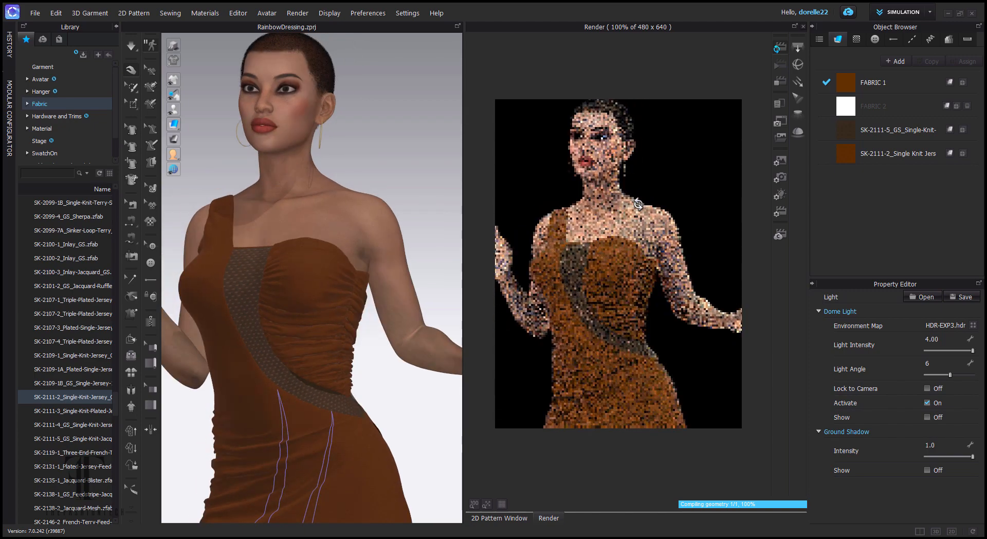
- Set light intensity to 2, rotate the dome light, and show the HDR backdrop
left_click(943, 339)
type("2")
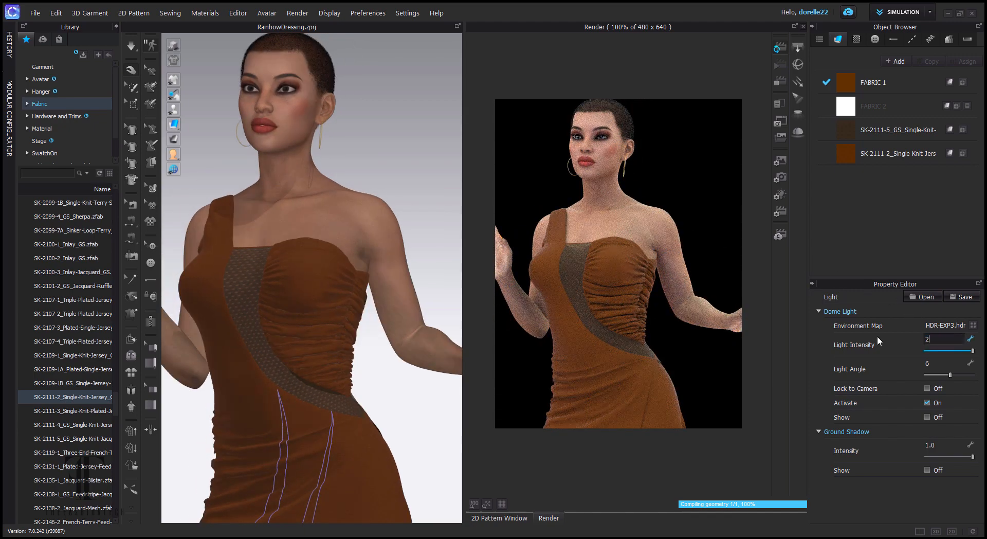
key("Return")
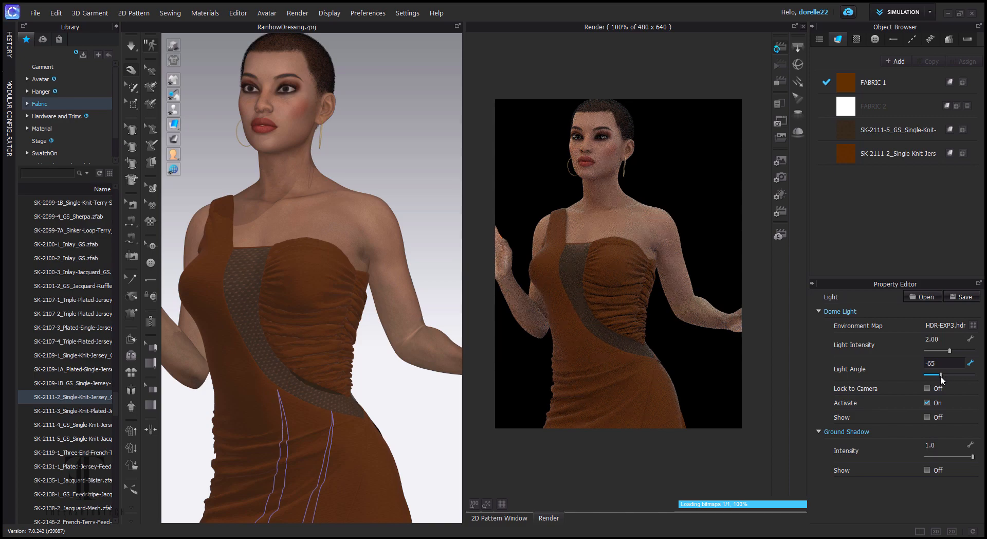
left_click_drag(946, 376, 934, 376)
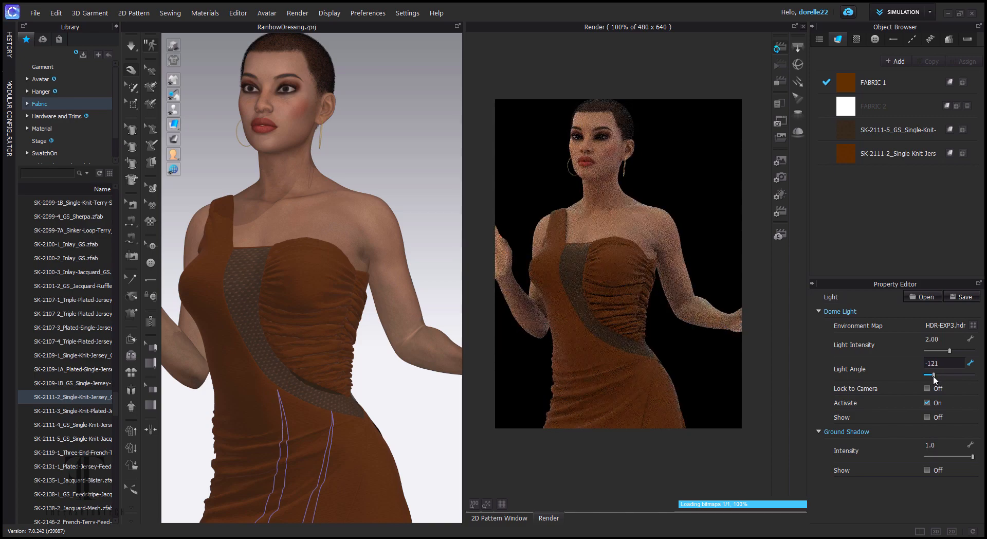
left_click(928, 418)
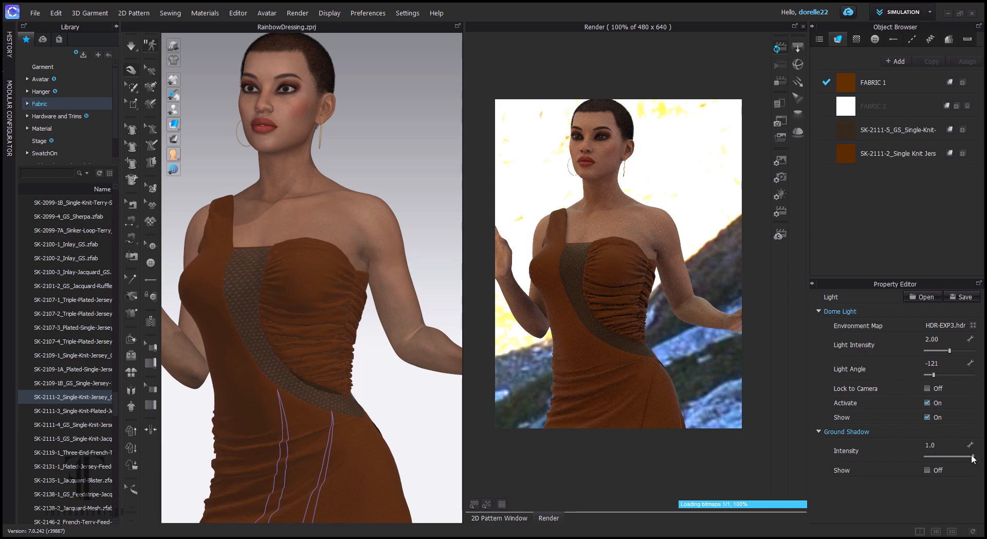
- Fine-tune the dome light to intensity 1.52 and light angle 53
left_click_drag(950, 350, 945, 350)
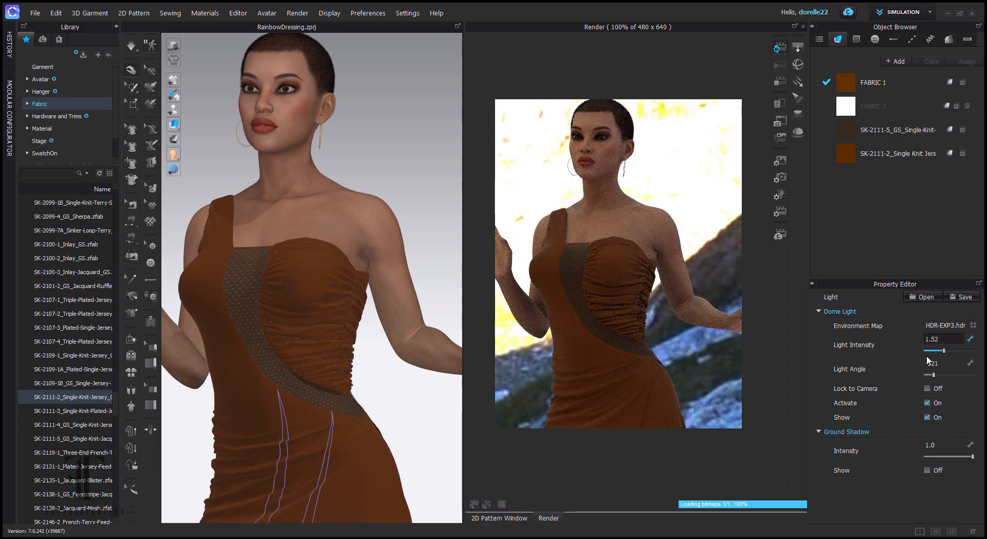
left_click(944, 374)
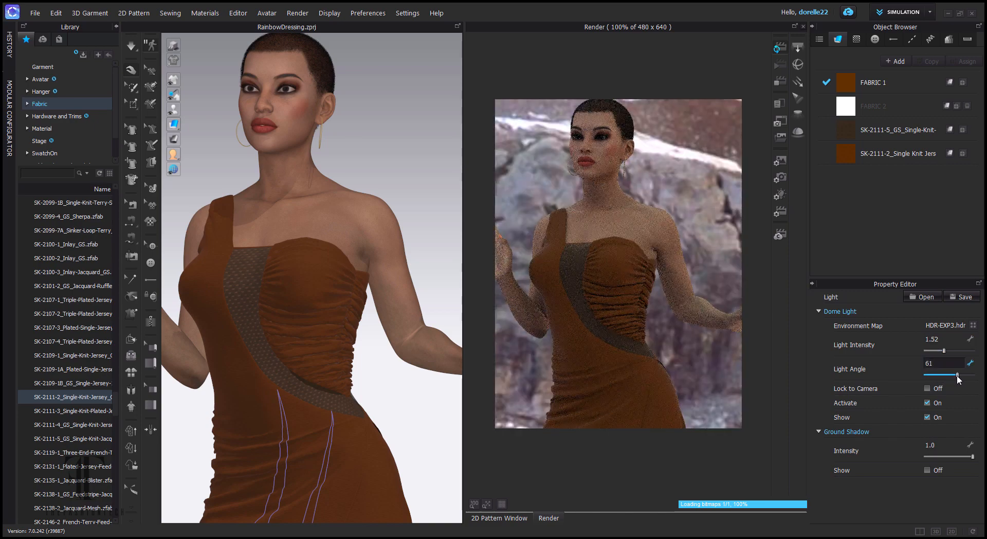
left_click_drag(957, 375, 953, 375)
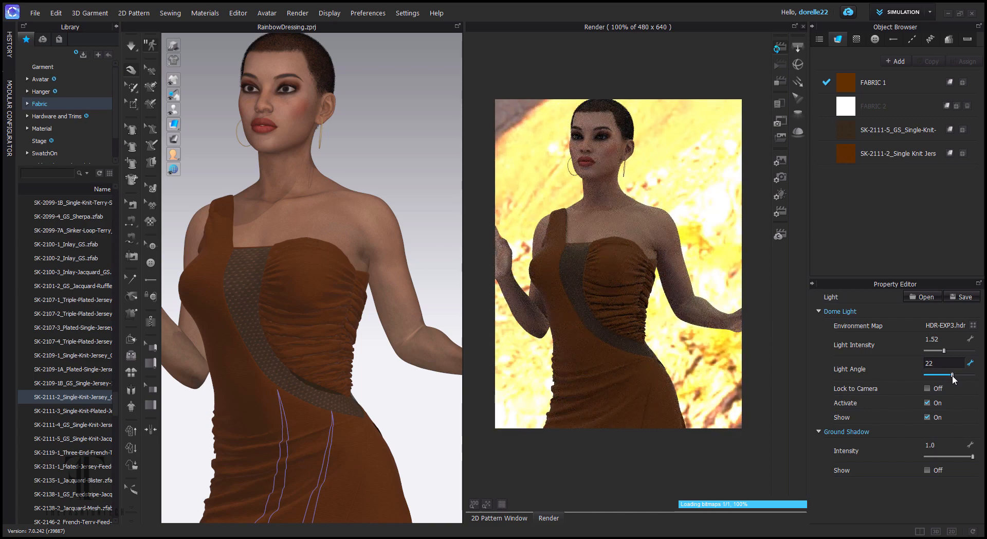
left_click_drag(953, 375, 955, 375)
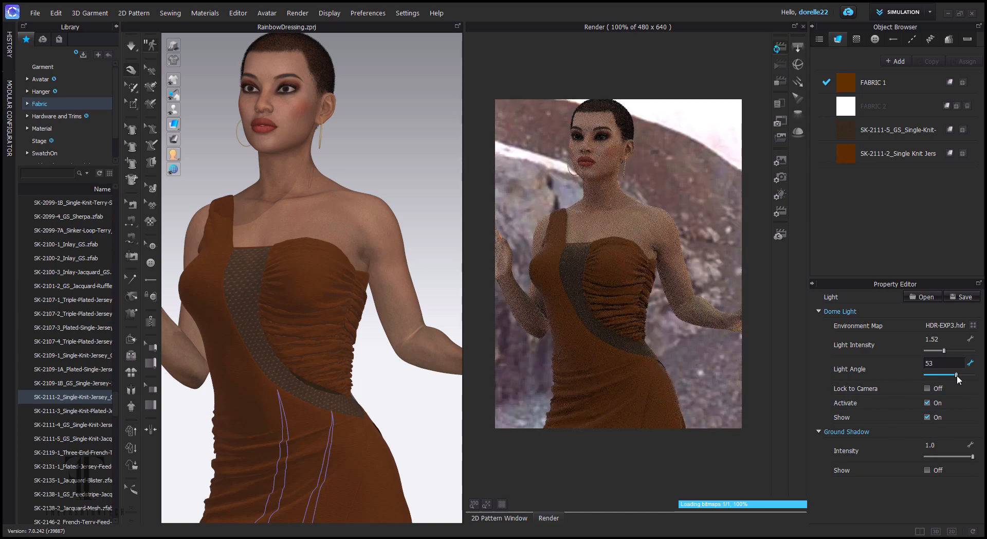
scroll(378, 274, "down", 5)
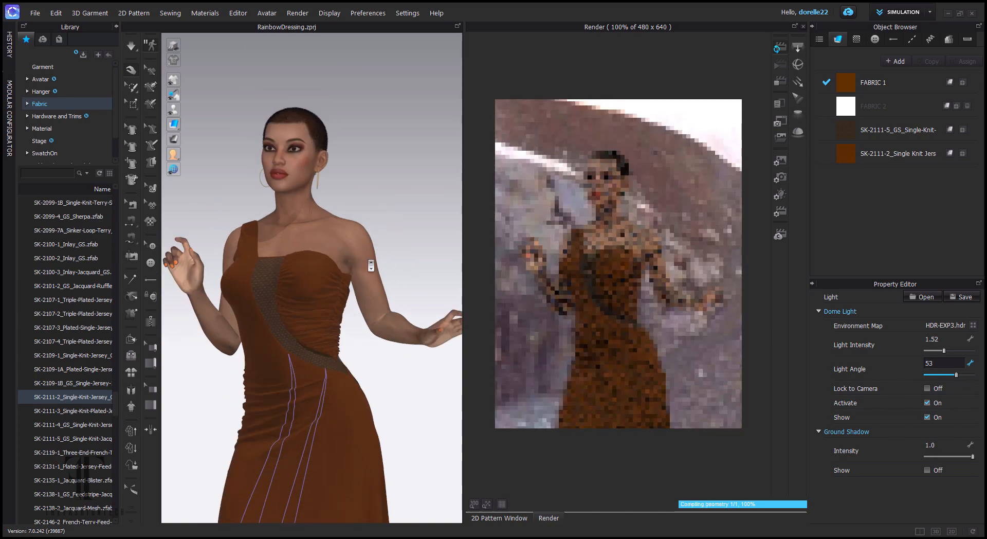
scroll(367, 174, "down", 3)
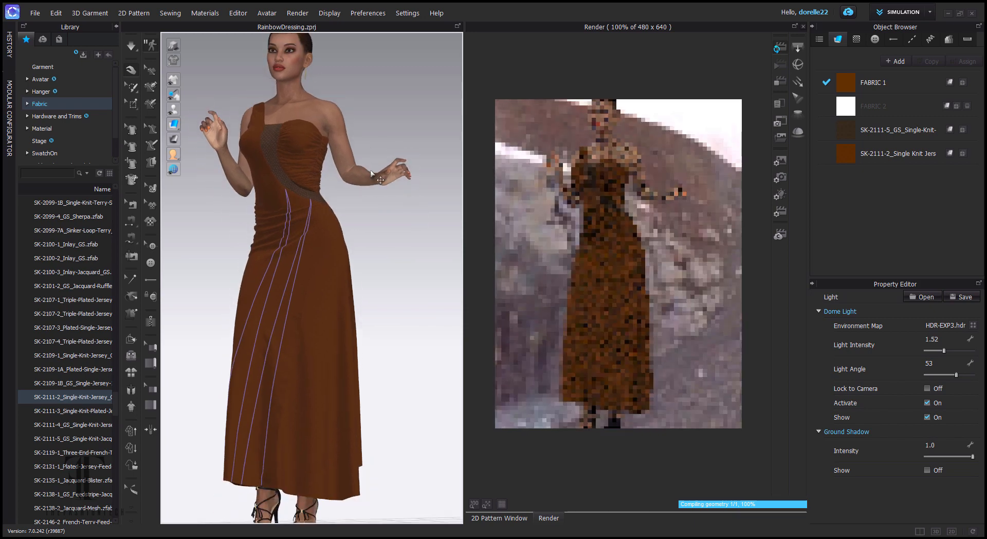
scroll(382, 202, "up", 1)
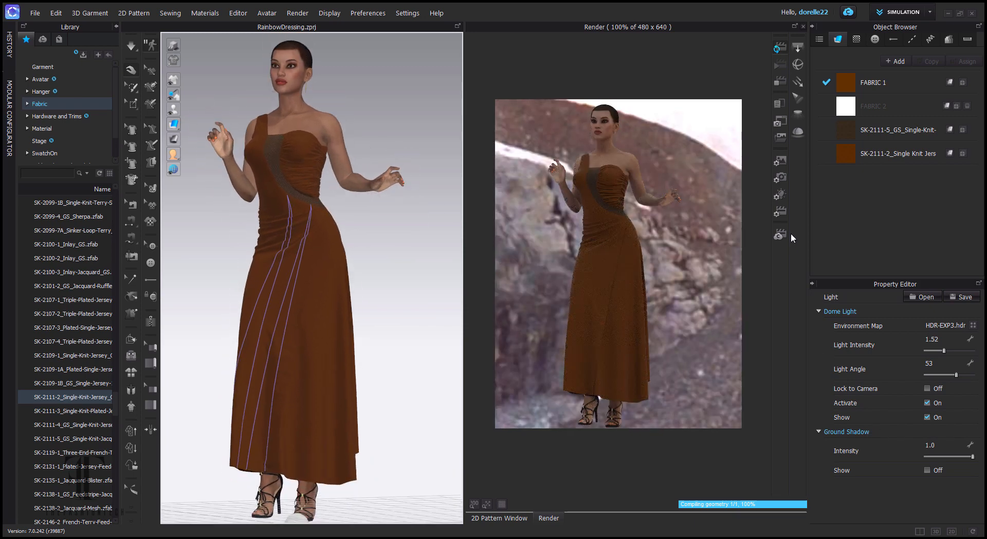
- Open the camera settings and try wider fields of view while orbiting the avatar
left_click(779, 178)
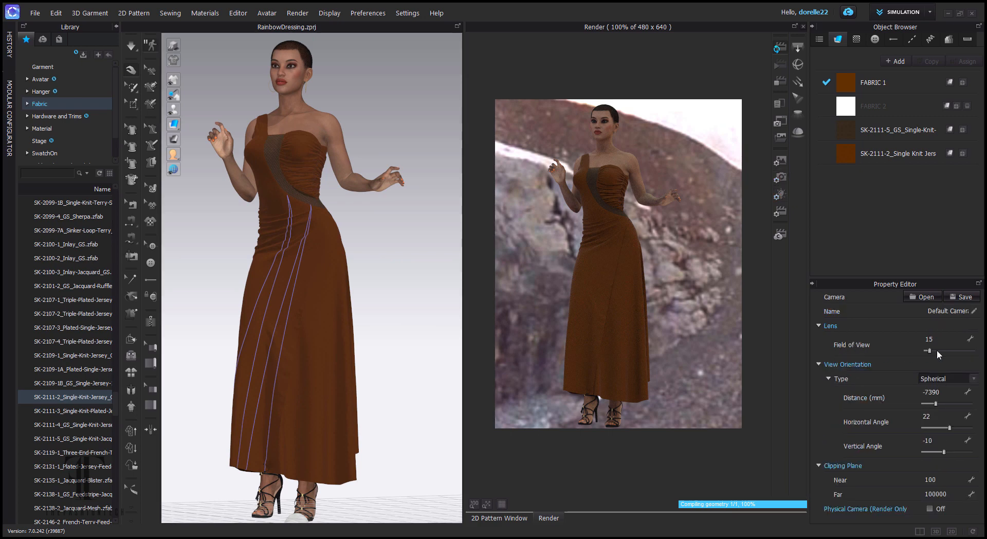
left_click(935, 351)
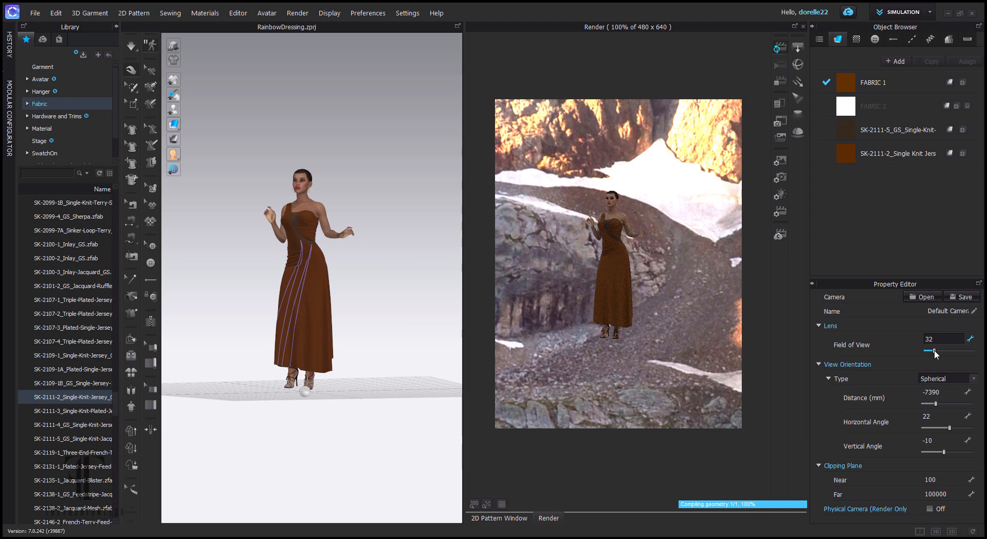
left_click(942, 350)
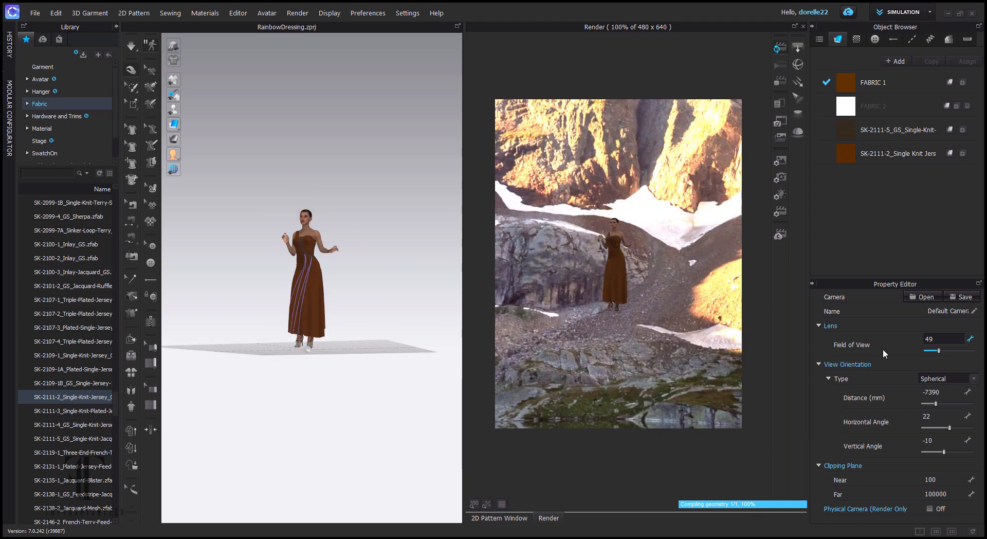
scroll(415, 288, "up", 10)
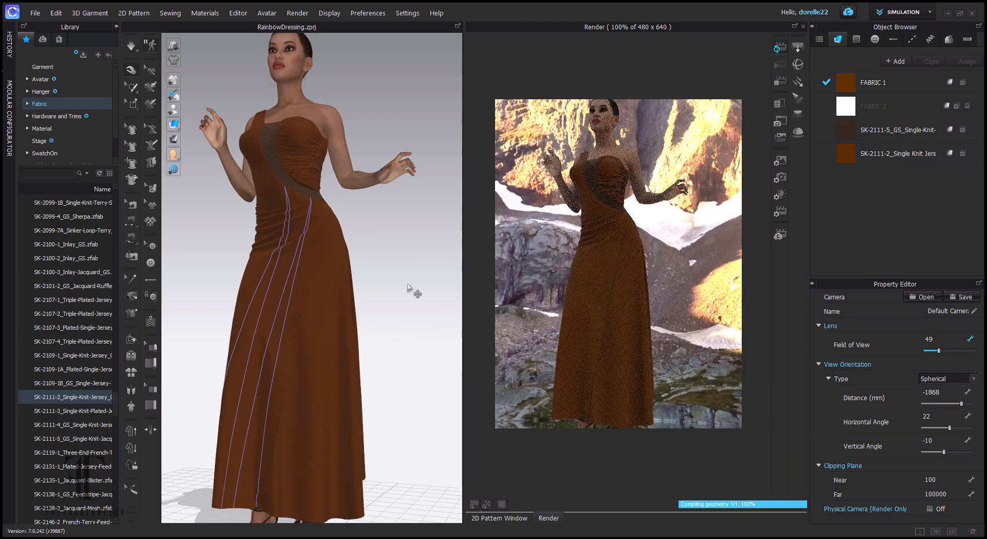
scroll(412, 291, "down", 1)
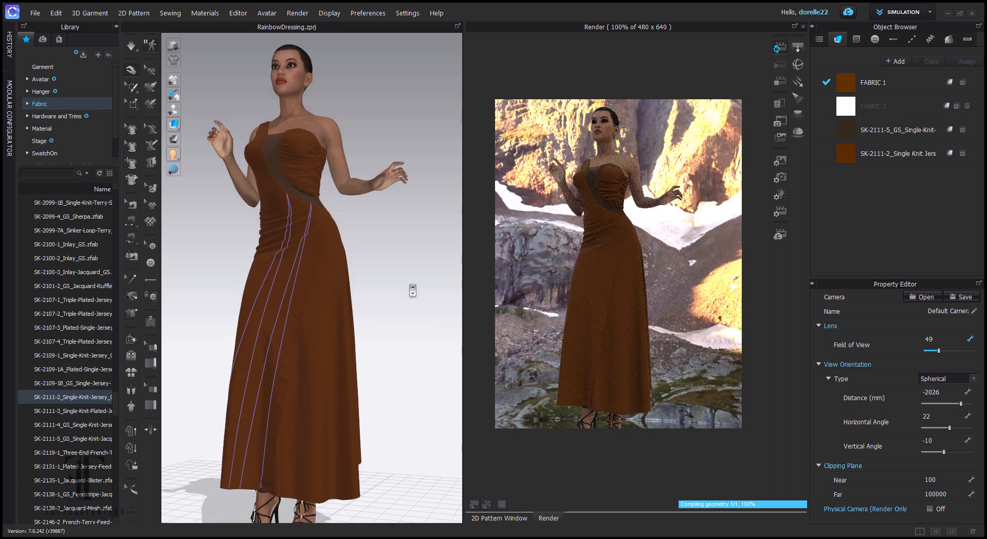
scroll(413, 291, "down", 1)
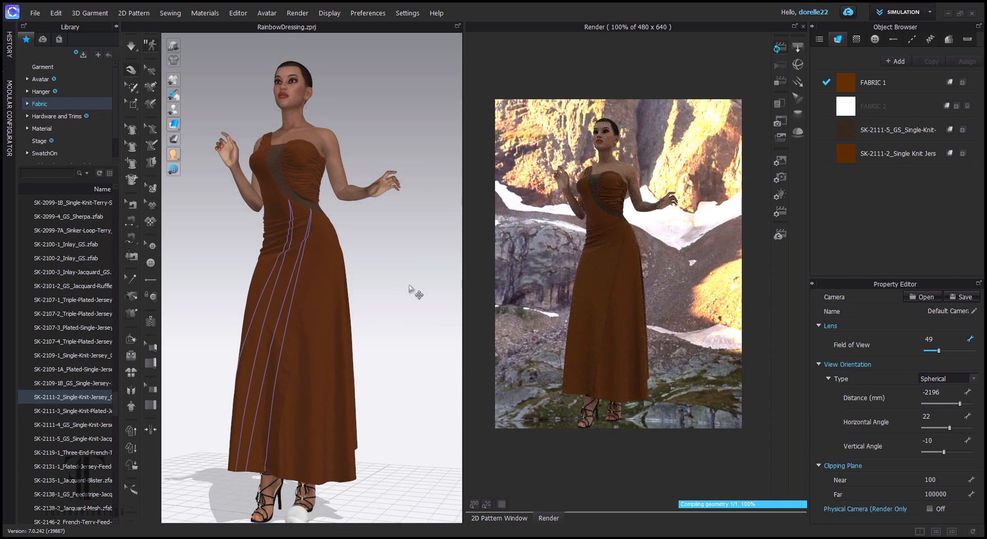
left_click_drag(410, 293, 463, 321)
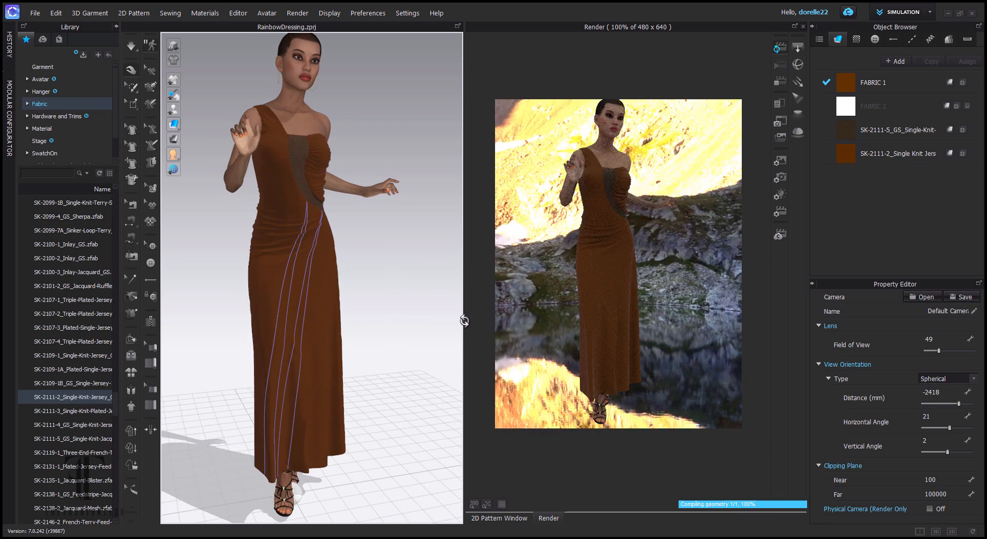
left_click_drag(465, 321, 399, 314)
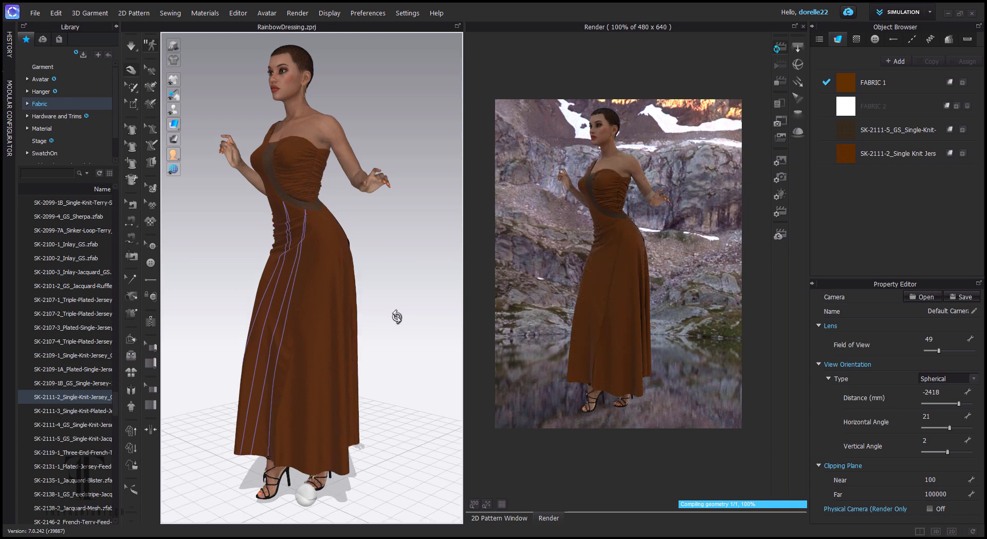
- Set field of view to 35 and reframe the avatar from a more frontal angle
left_click(925, 339)
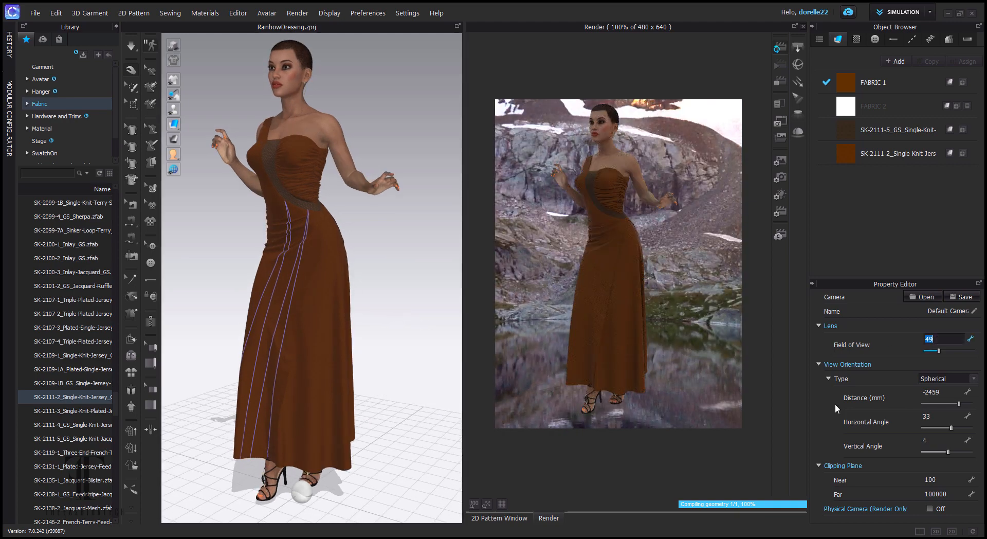
type("35")
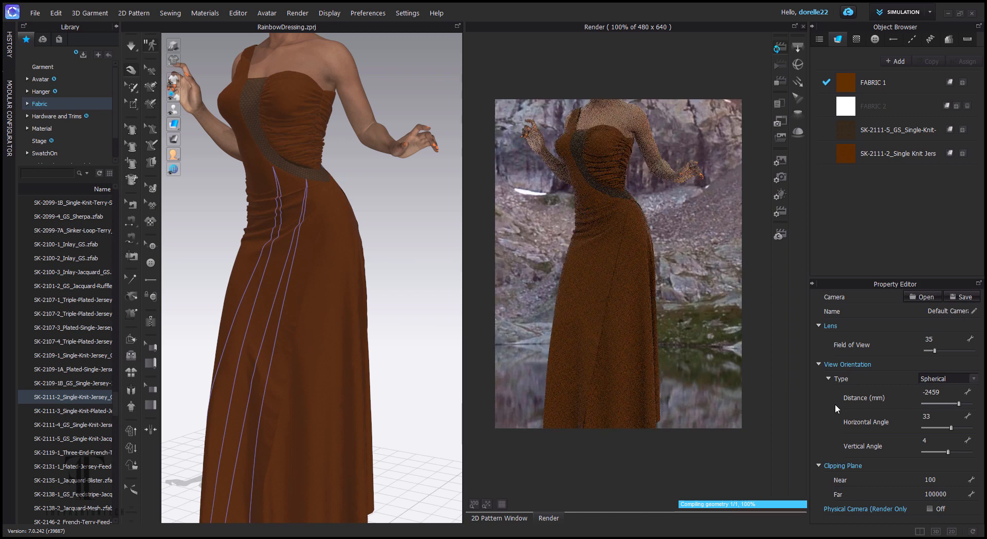
scroll(355, 335, "down", 3)
scroll(355, 334, "down", 2)
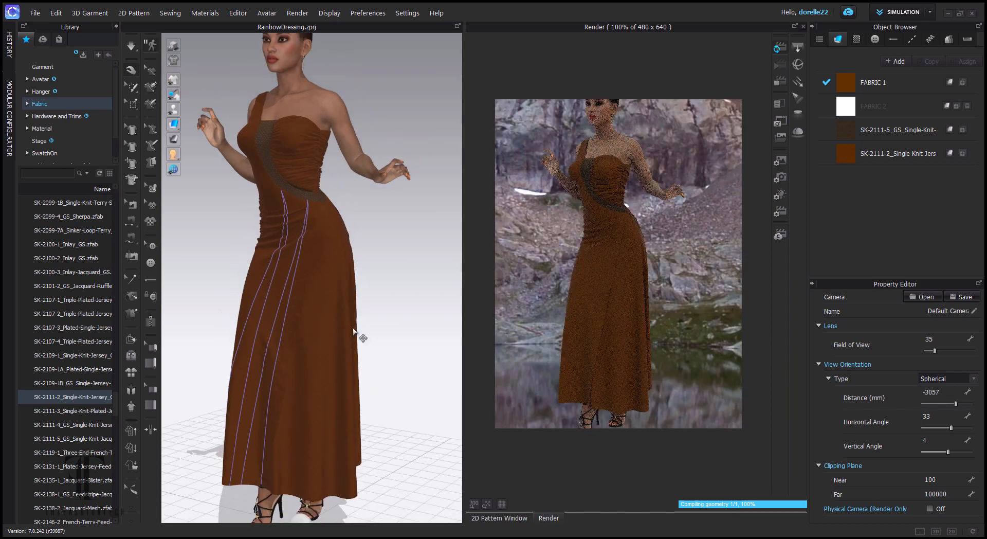
scroll(355, 332, "down", 2)
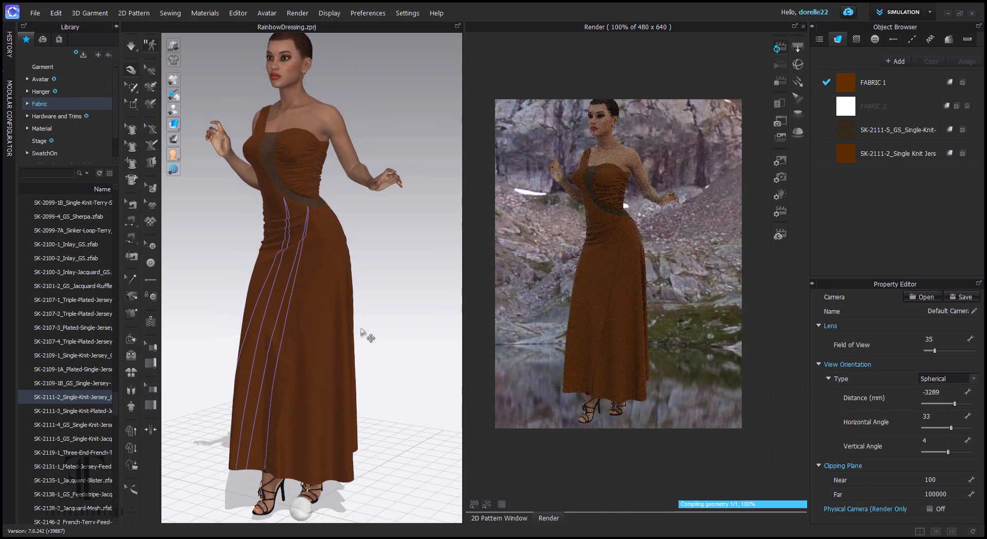
left_click_drag(364, 338, 366, 328)
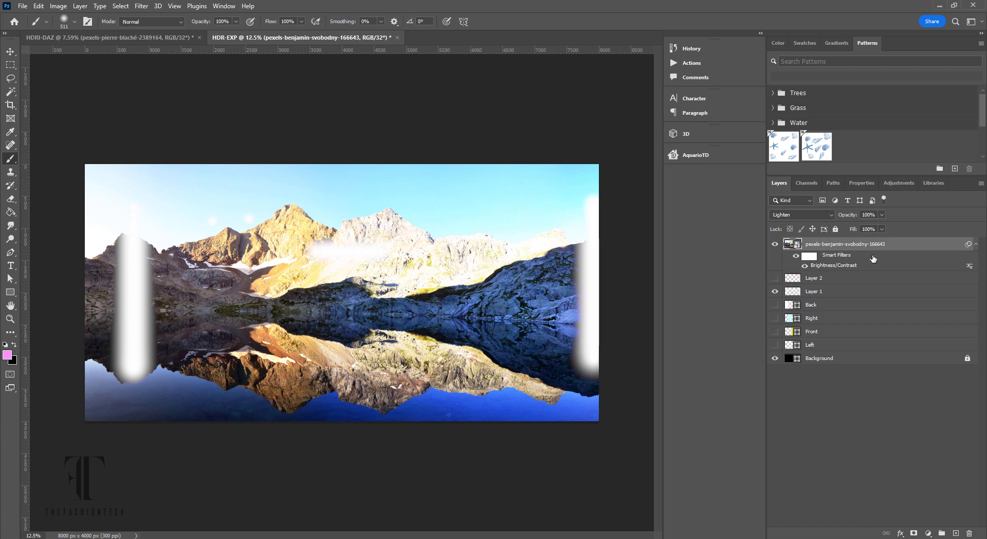
- Hide the Brightness/Contrast smart filter and set the photo layer to Linear Dodge (Add)
left_click(796, 257)
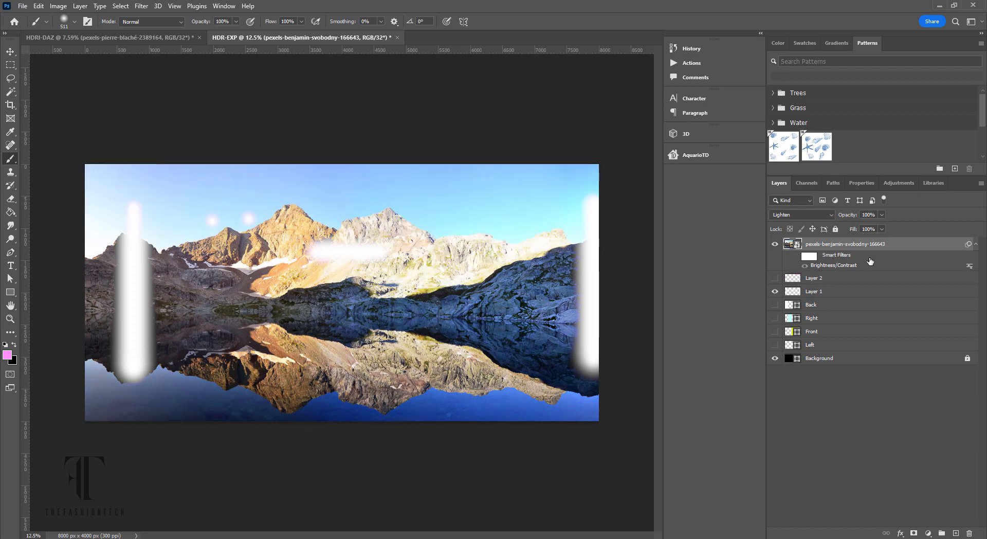
left_click(827, 217)
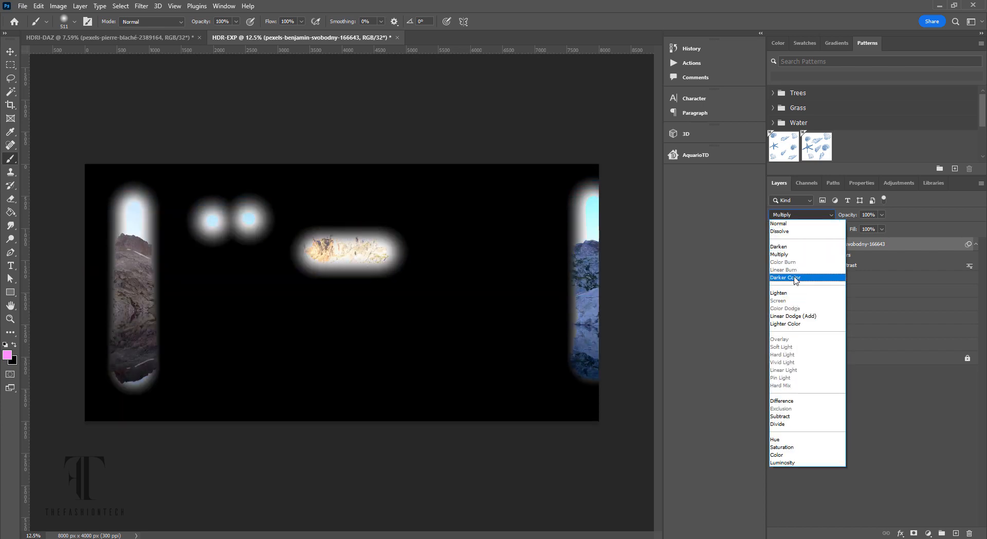
left_click(895, 263)
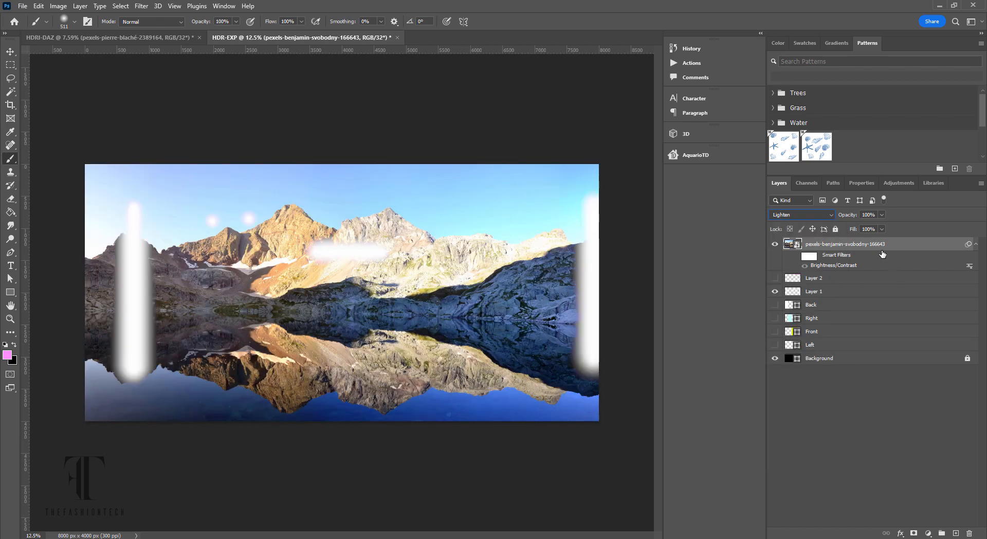
left_click(831, 215)
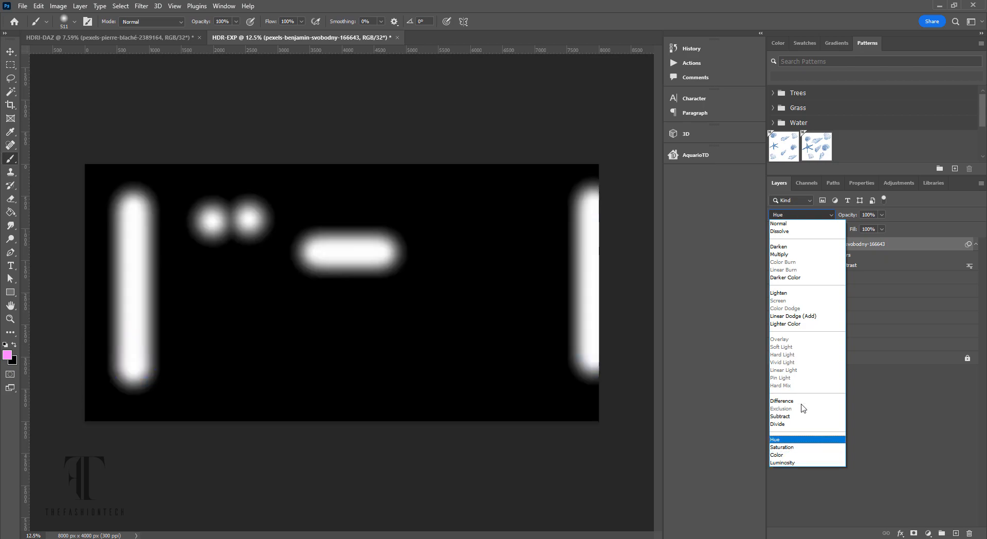
left_click(791, 317)
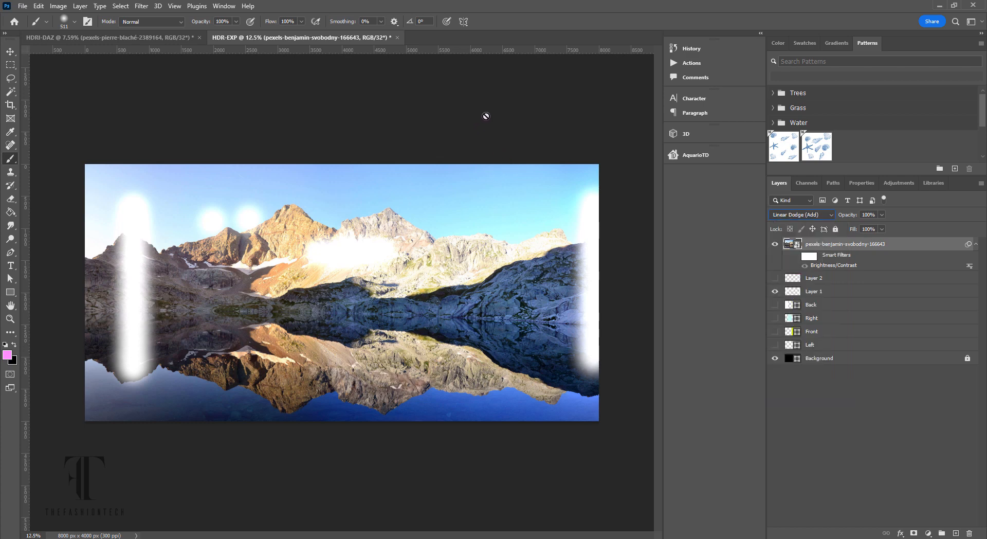
- Save a Radiance HDR copy named HDR-EXP4.hdr to the Desktop
left_click(23, 7)
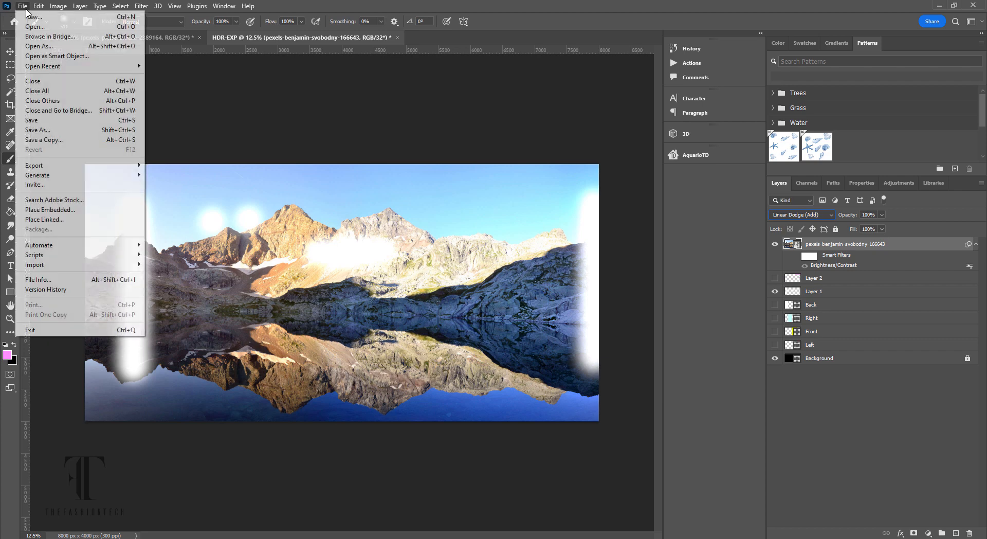
left_click(46, 140)
left_click(102, 432)
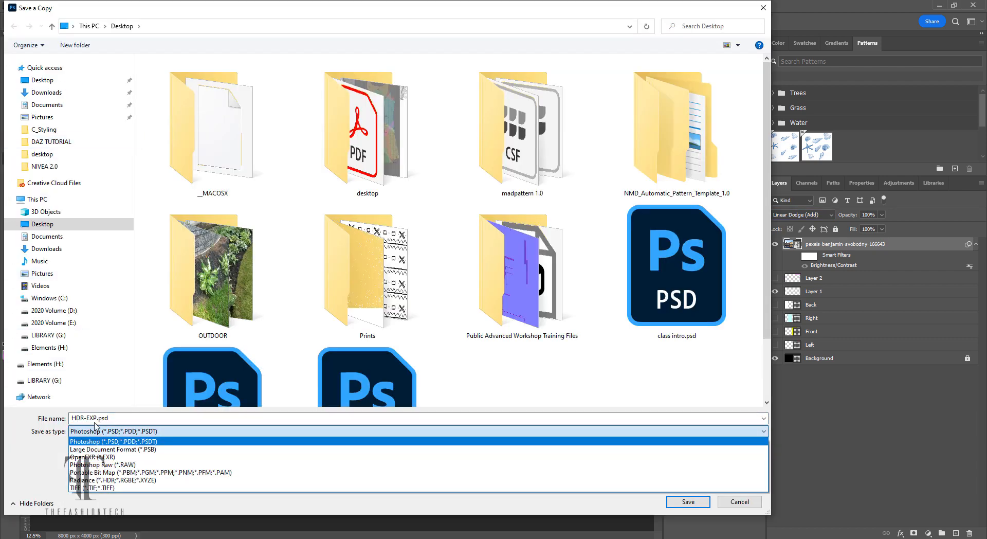
left_click(93, 480)
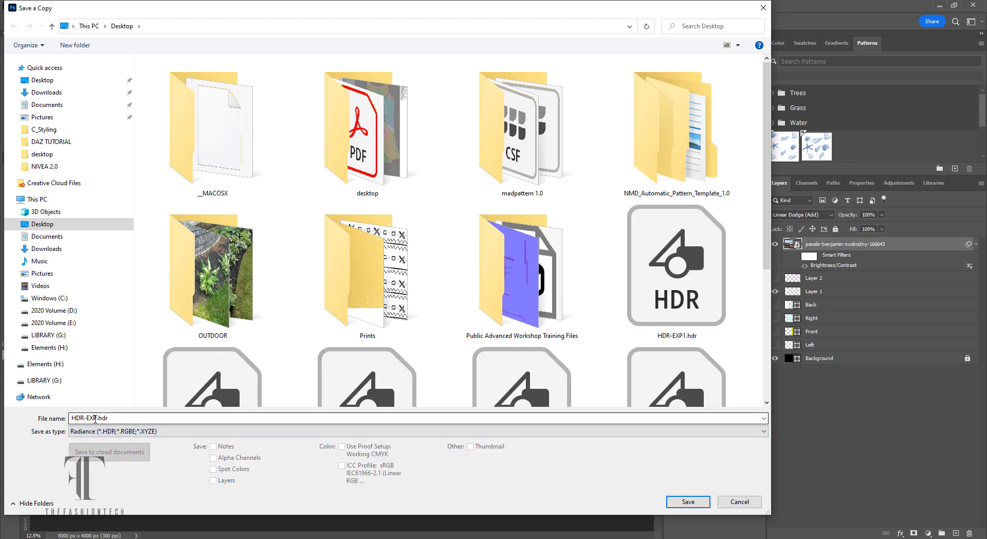
left_click(96, 418)
left_click(97, 418)
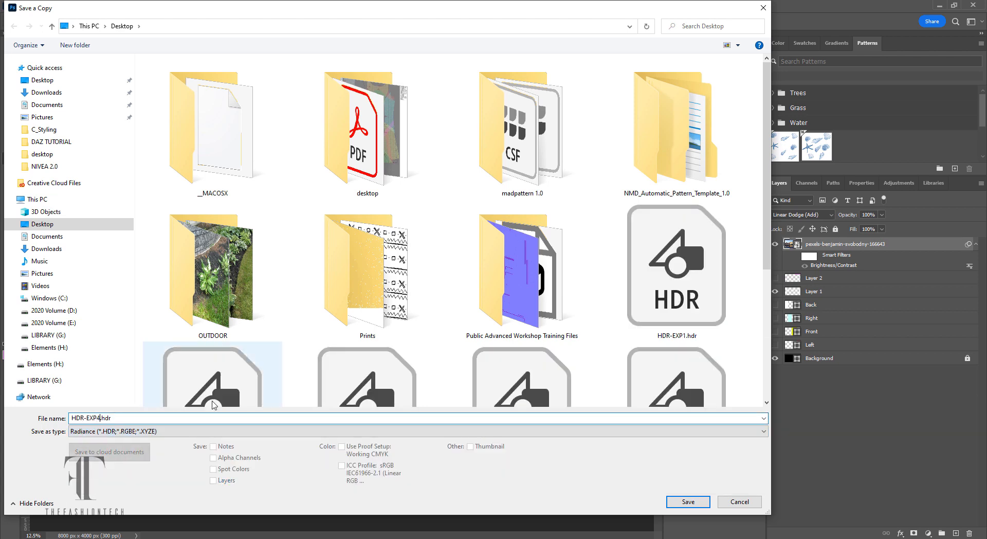
key("Return")
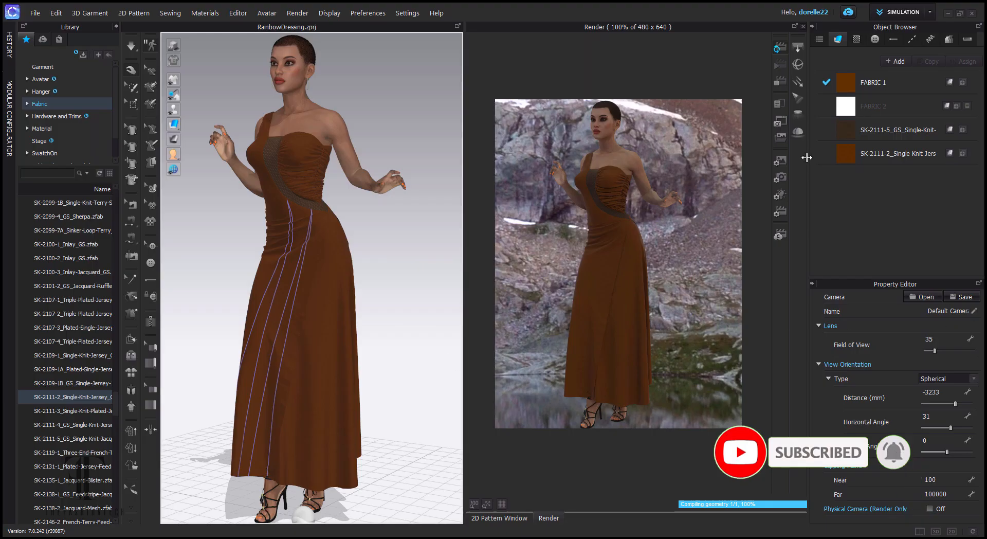
- Load Desktop HDR-EXP4.hdr into the dome light and restart the render
left_click(781, 195)
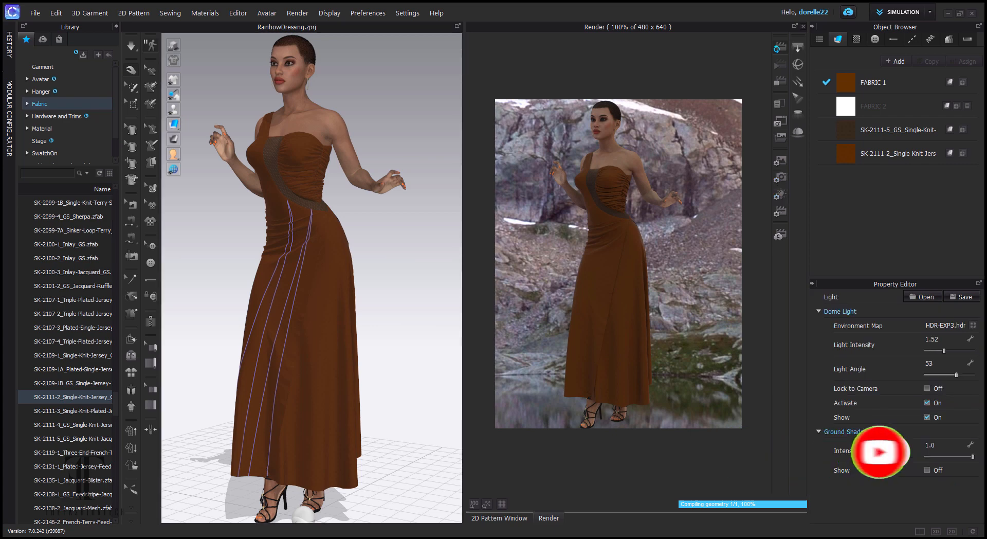
left_click(973, 325)
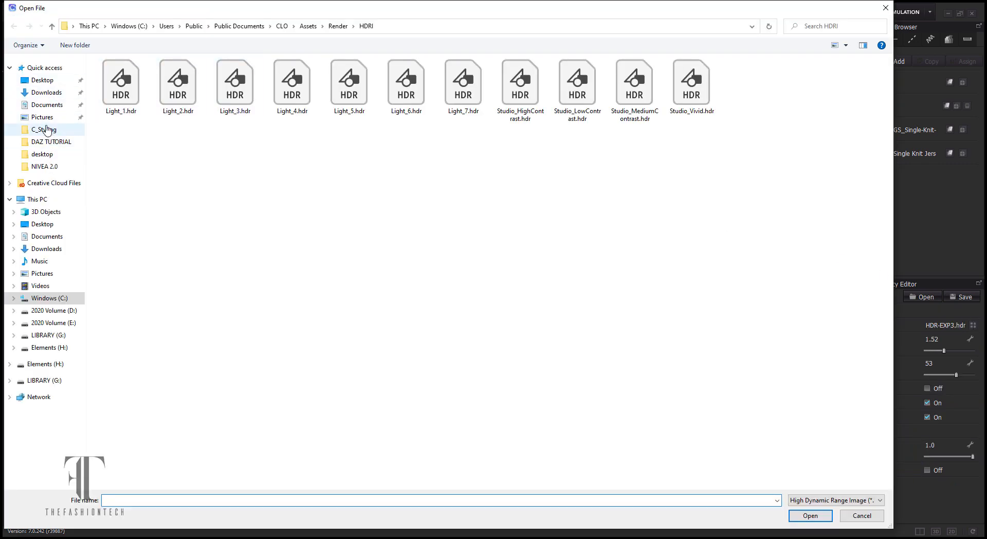
left_click(45, 83)
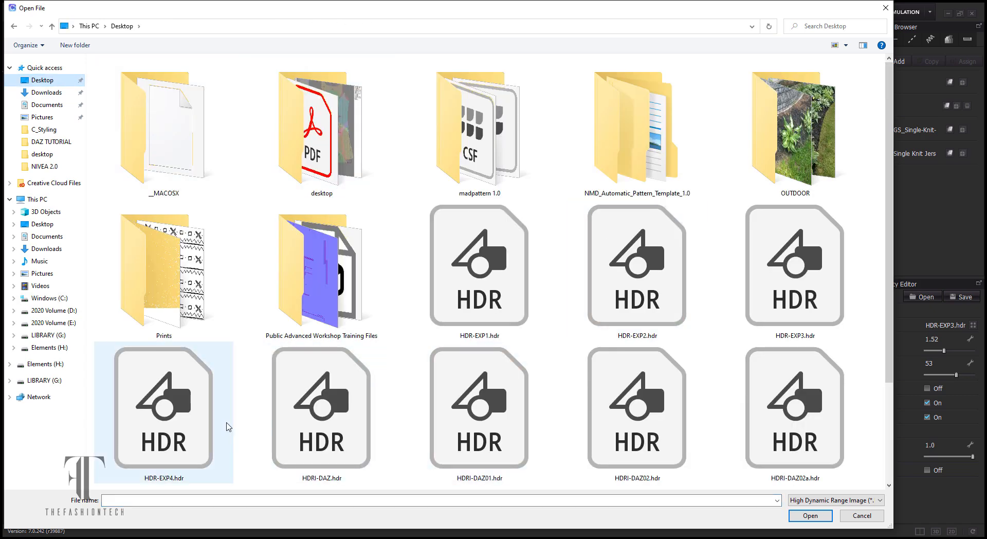
left_click(207, 424)
double_click(207, 424)
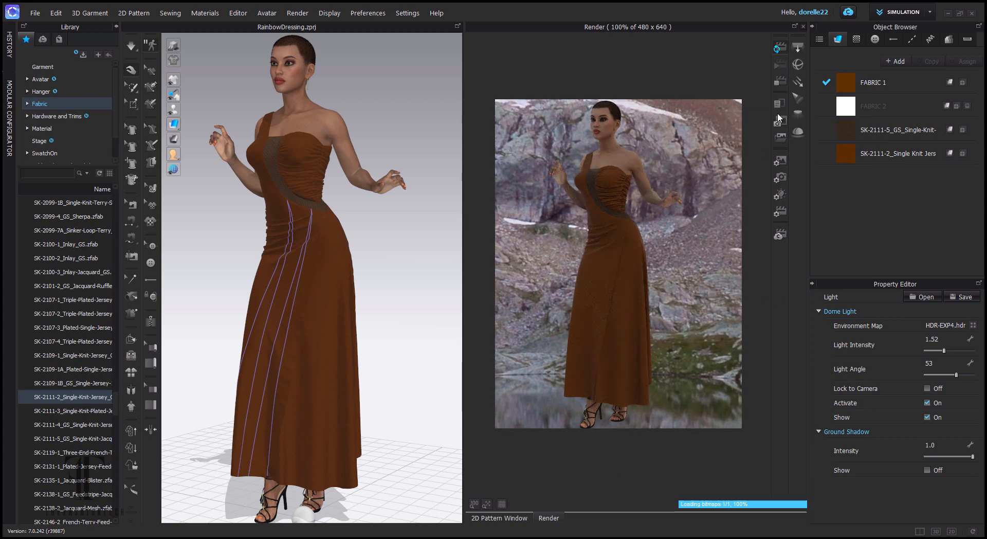
left_click(780, 49)
left_click(780, 50)
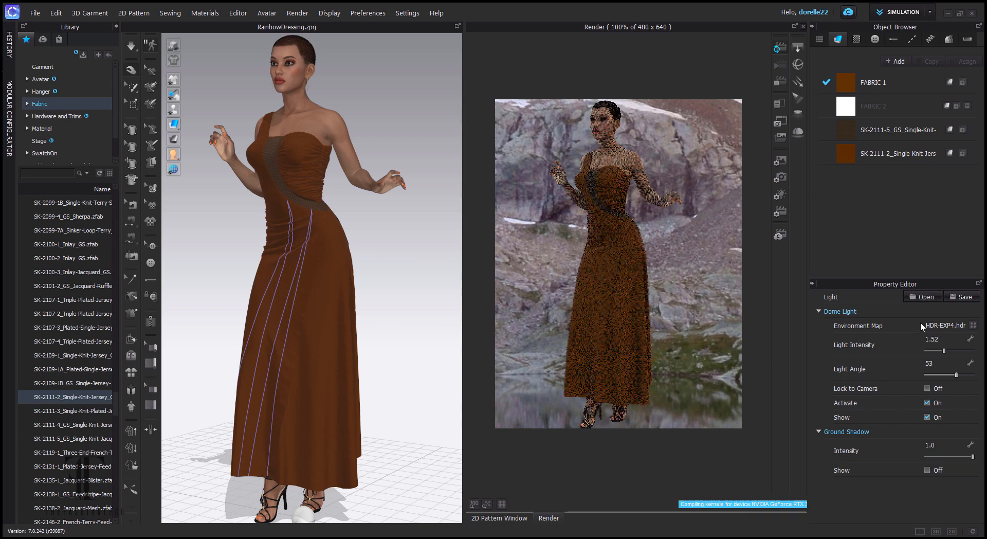
- Raise the dome light intensity and rotate the environment, orbiting to check the avatar
left_click_drag(944, 350, 949, 376)
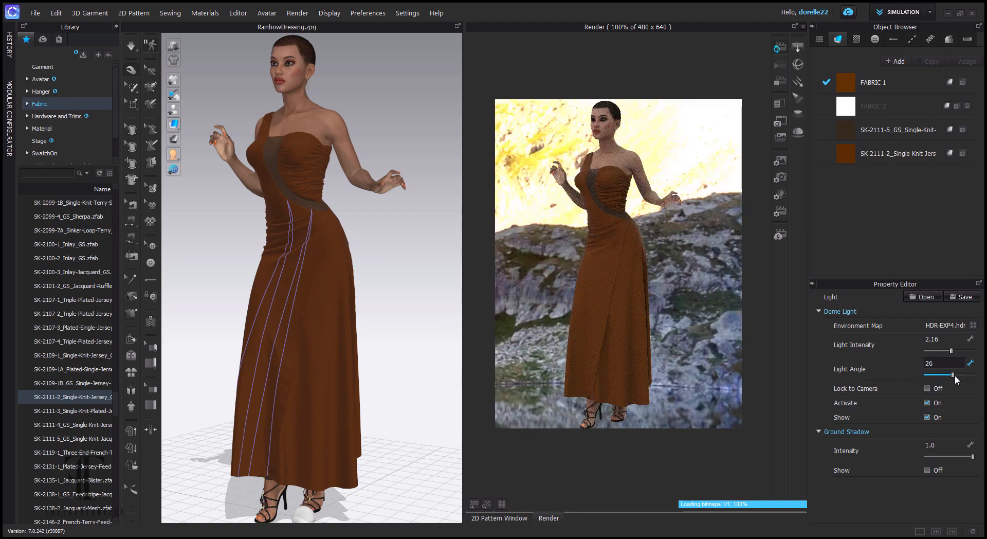
left_click(955, 375)
left_click_drag(955, 375, 961, 375)
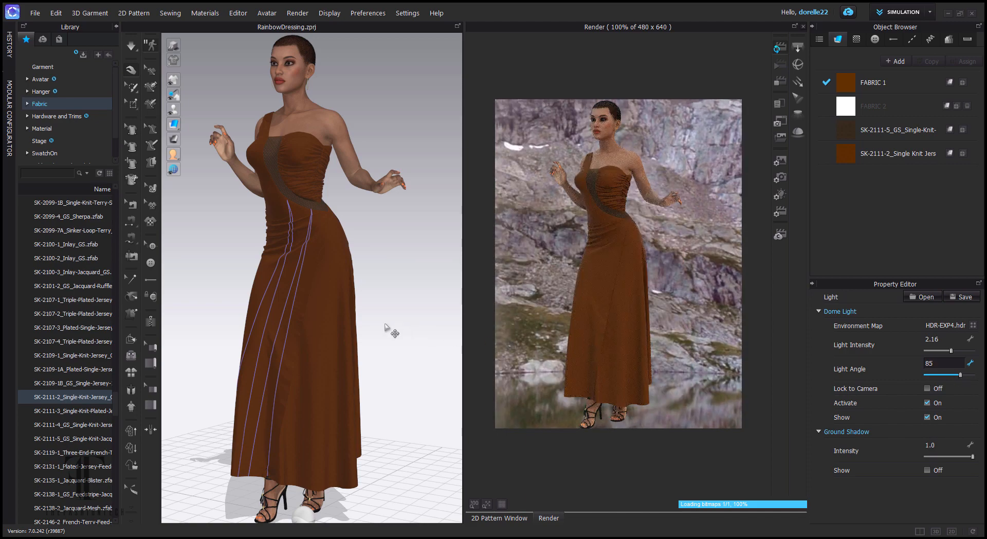
left_click_drag(392, 330, 501, 325)
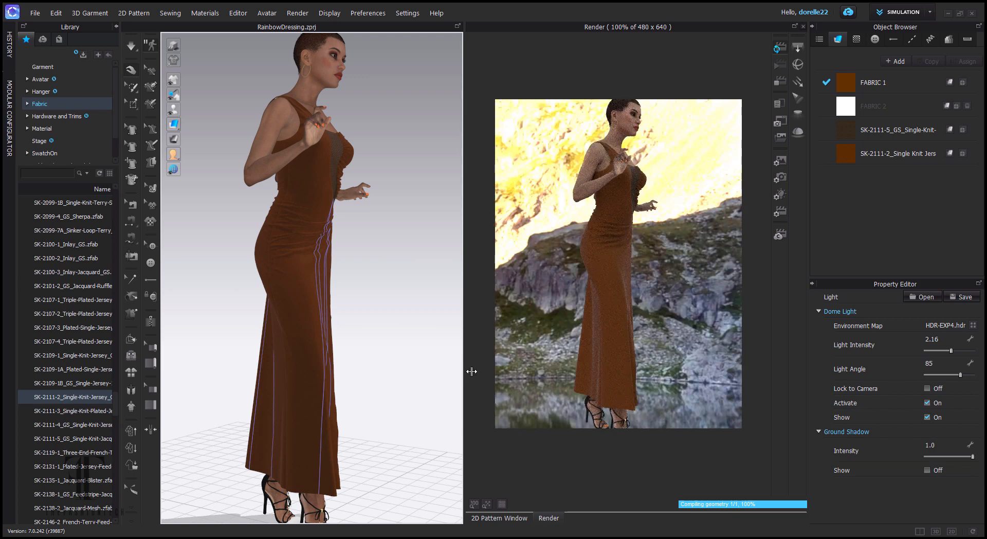
left_click(930, 375)
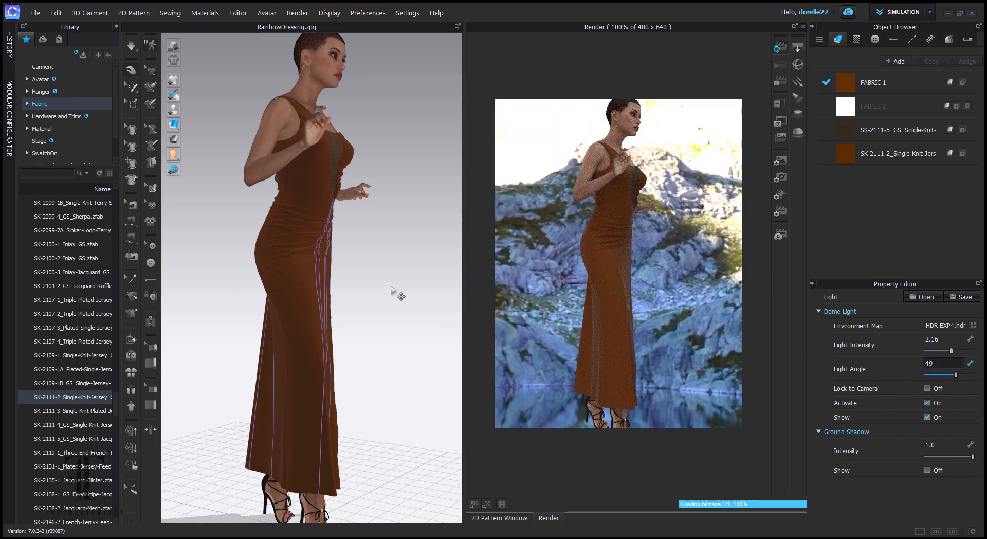
left_click_drag(397, 293, 350, 289)
scroll(346, 231, "up", 4)
scroll(347, 232, "up", 5)
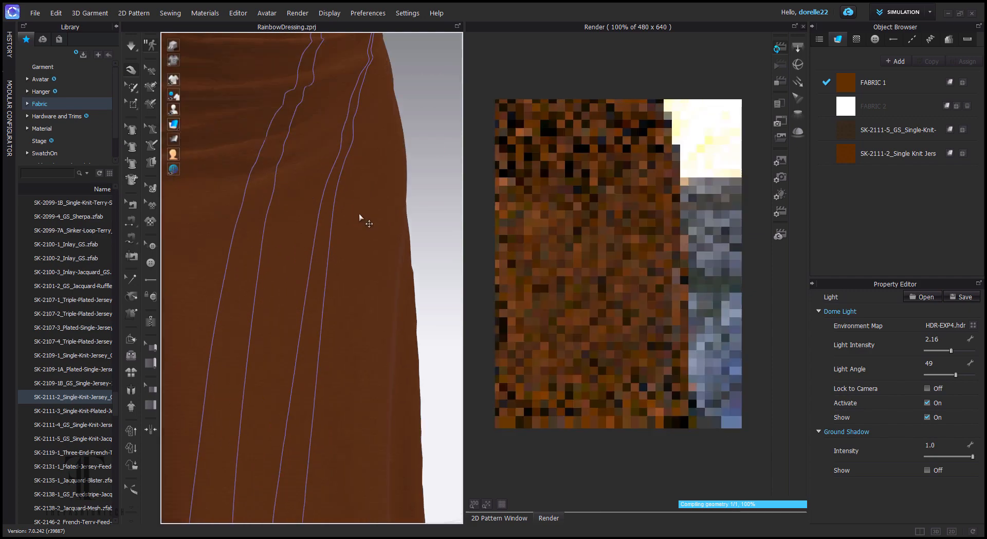
left_click_drag(359, 214, 355, 478)
left_click_drag(348, 202, 403, 414)
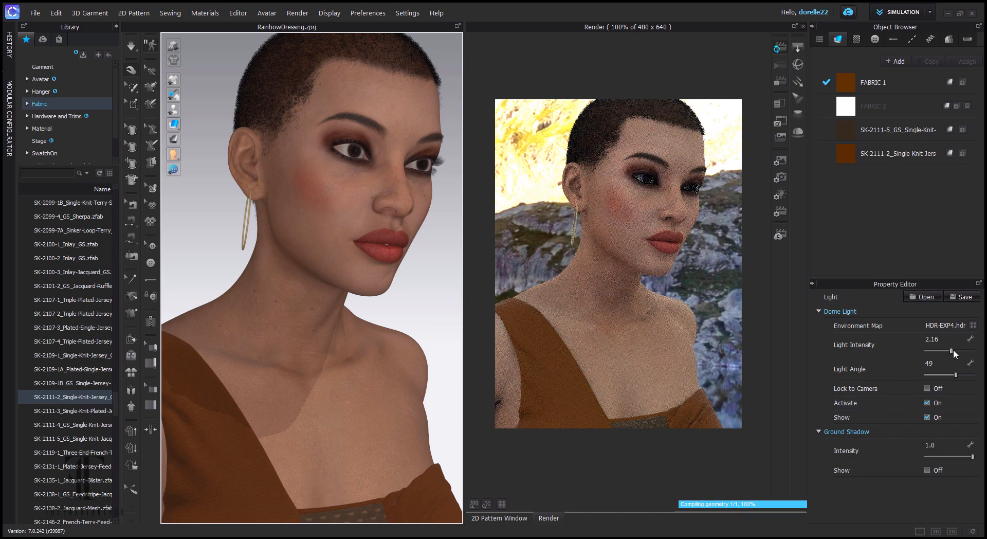
- Settle the dome light at intensity 2.12 and angle -38, framing the upper body
left_click_drag(951, 353, 940, 382)
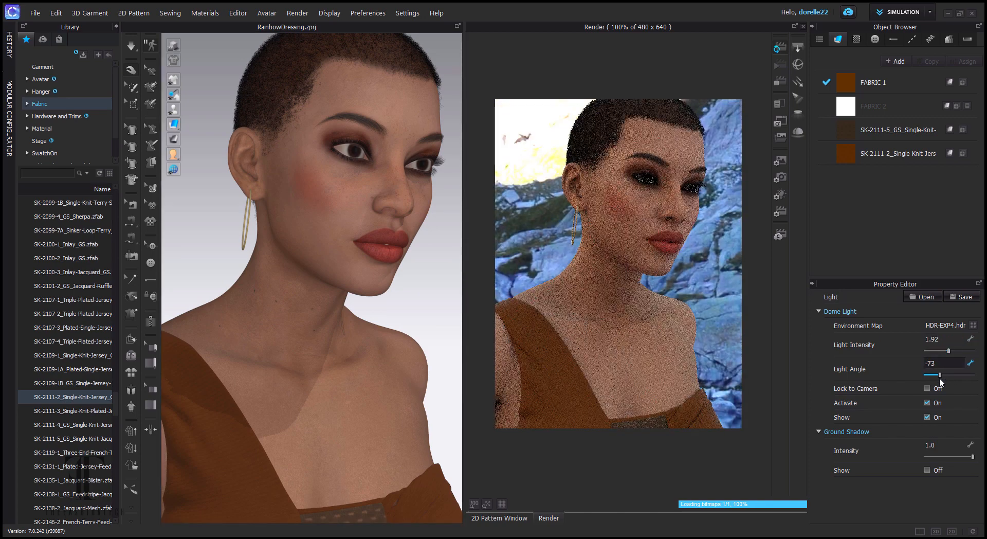
mouse_move(951, 350)
left_mouse_down()
mouse_move(943, 350)
mouse_move(953, 351)
left_mouse_up()
left_click(942, 375)
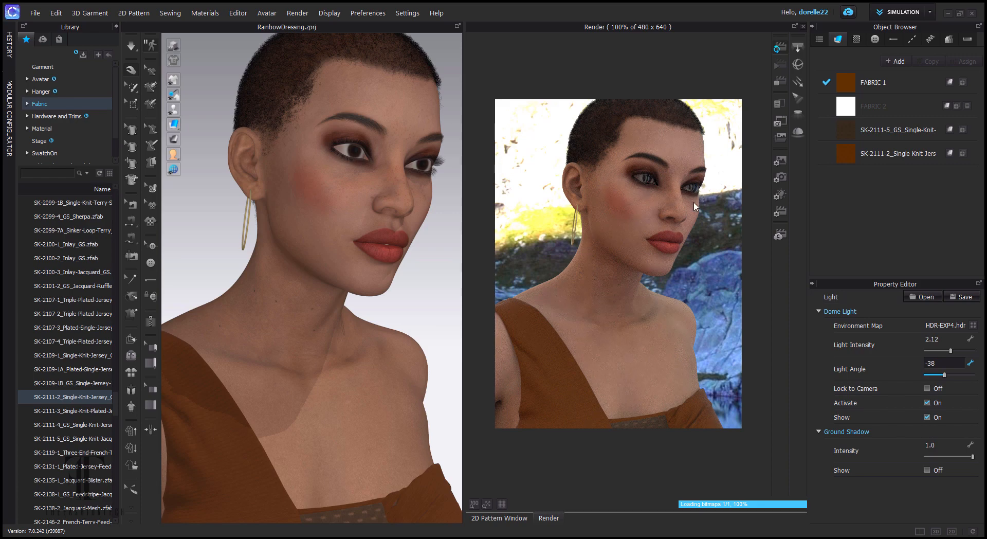
left_click_drag(391, 241, 391, 233)
scroll(390, 235, "down", 1)
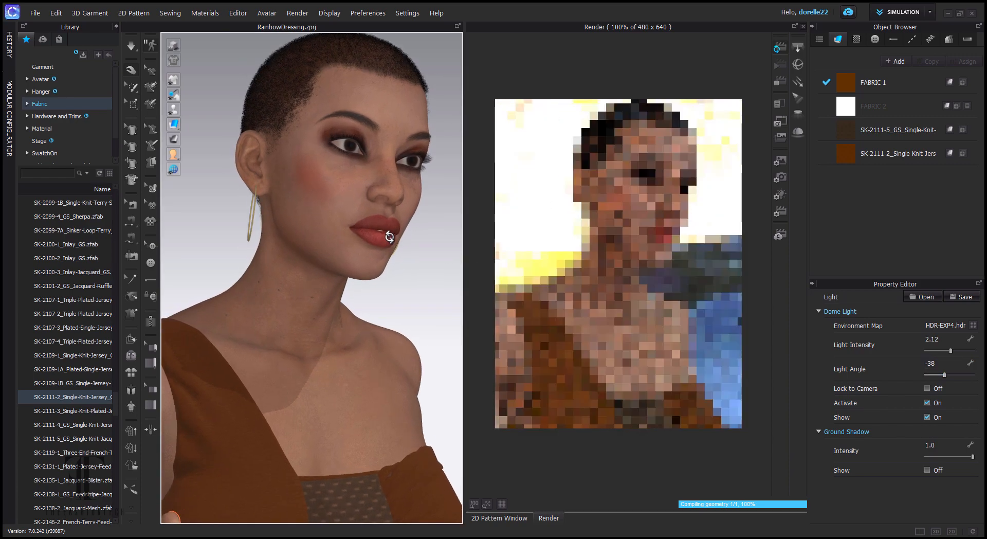
scroll(390, 242, "down", 3)
left_click_drag(394, 246, 417, 124)
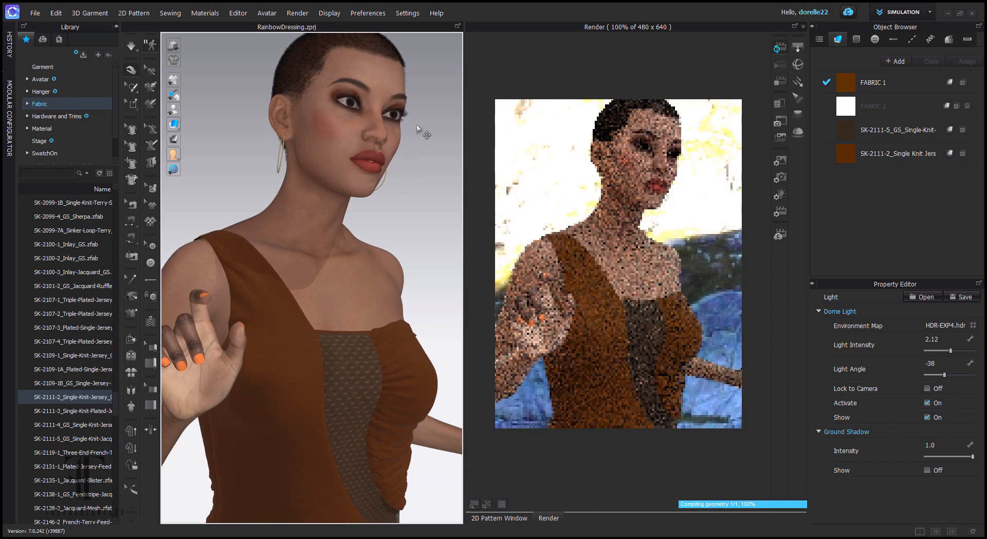